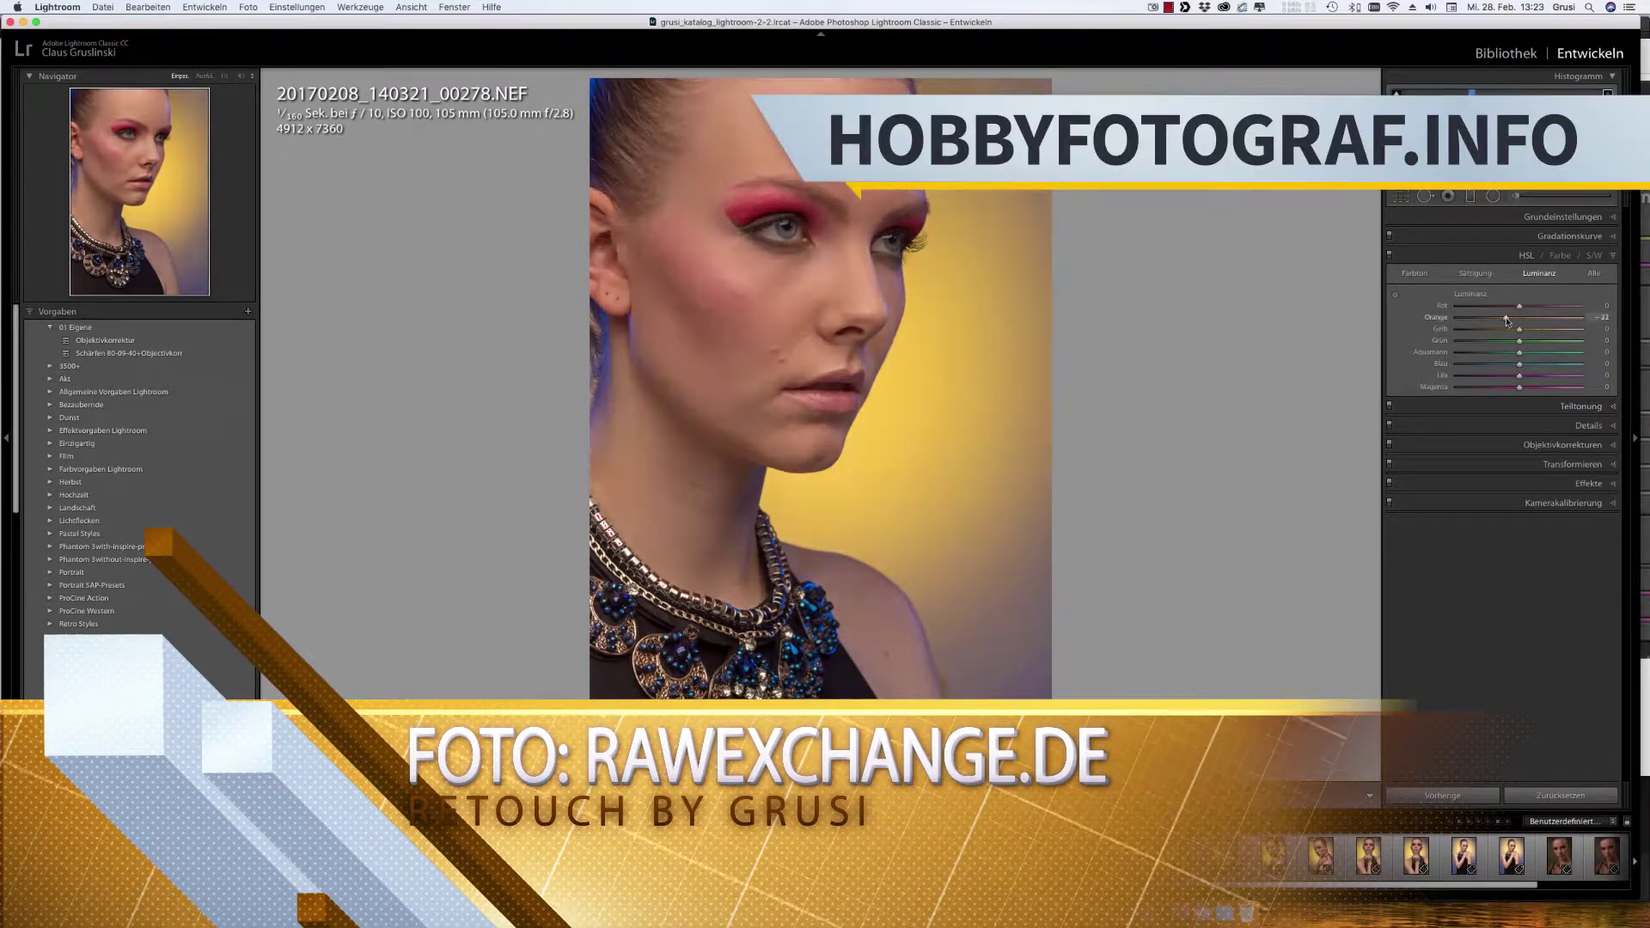
Step: Nudge and reset HSL Magenta luminance, then send the photo to Photoshop via Edit In
{"action": "left_click_drag", "start_coordinate": [1520, 386], "coordinate": [1510, 387]}
{"action": "double_click", "coordinate": [1520, 387]}
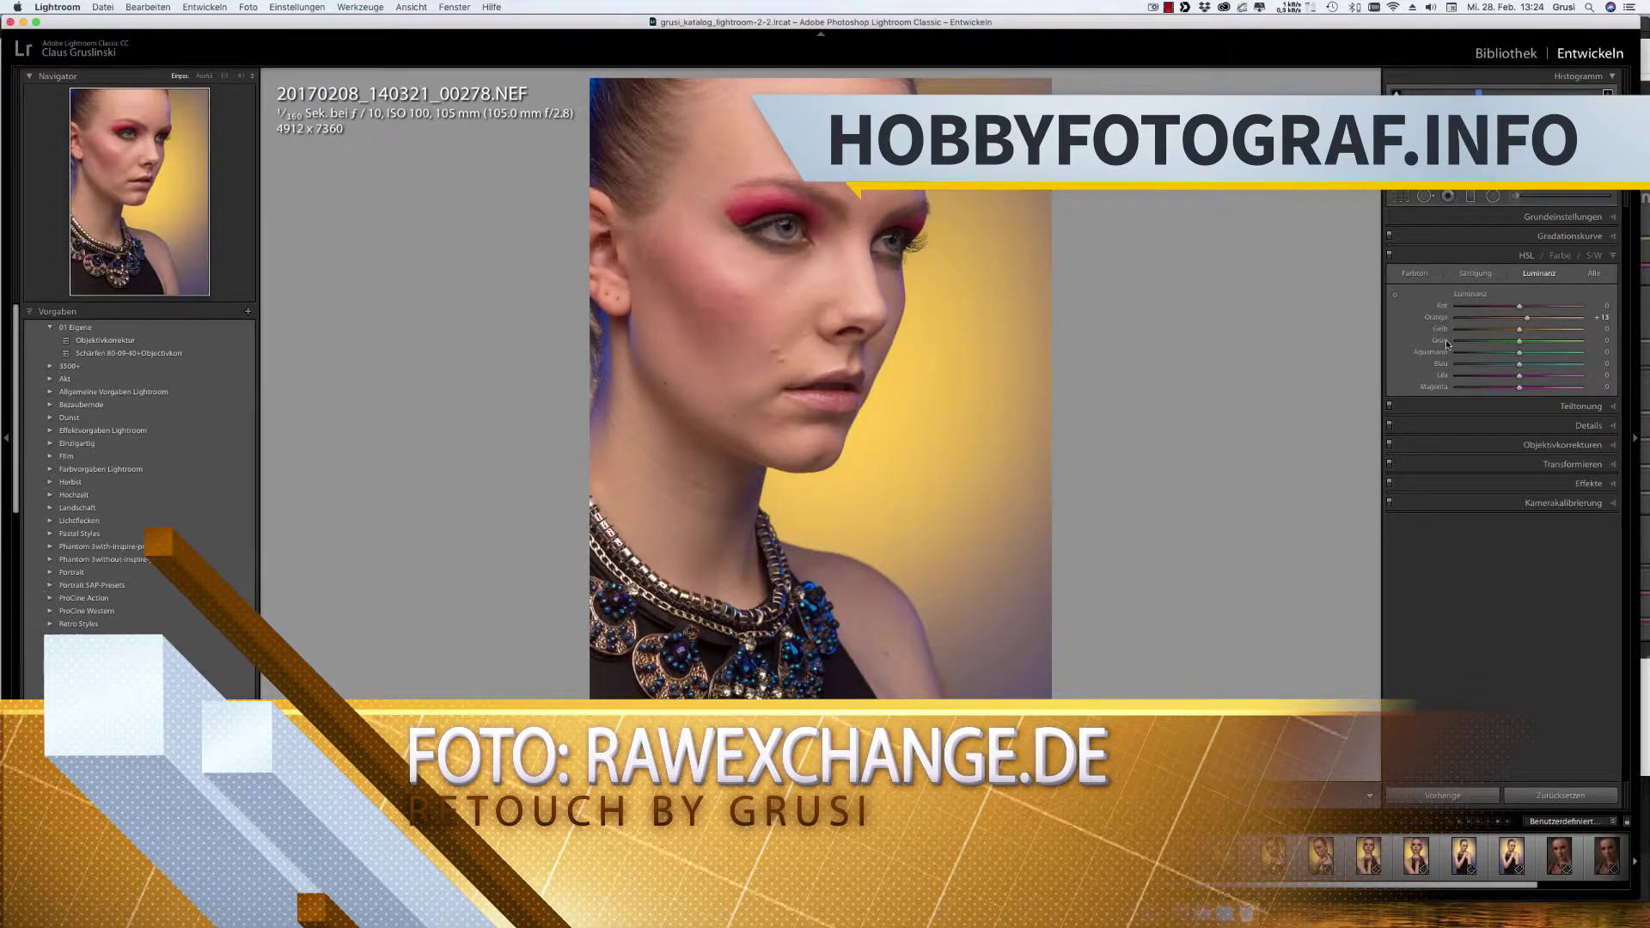
{"action": "right_click", "coordinate": [826, 307]}
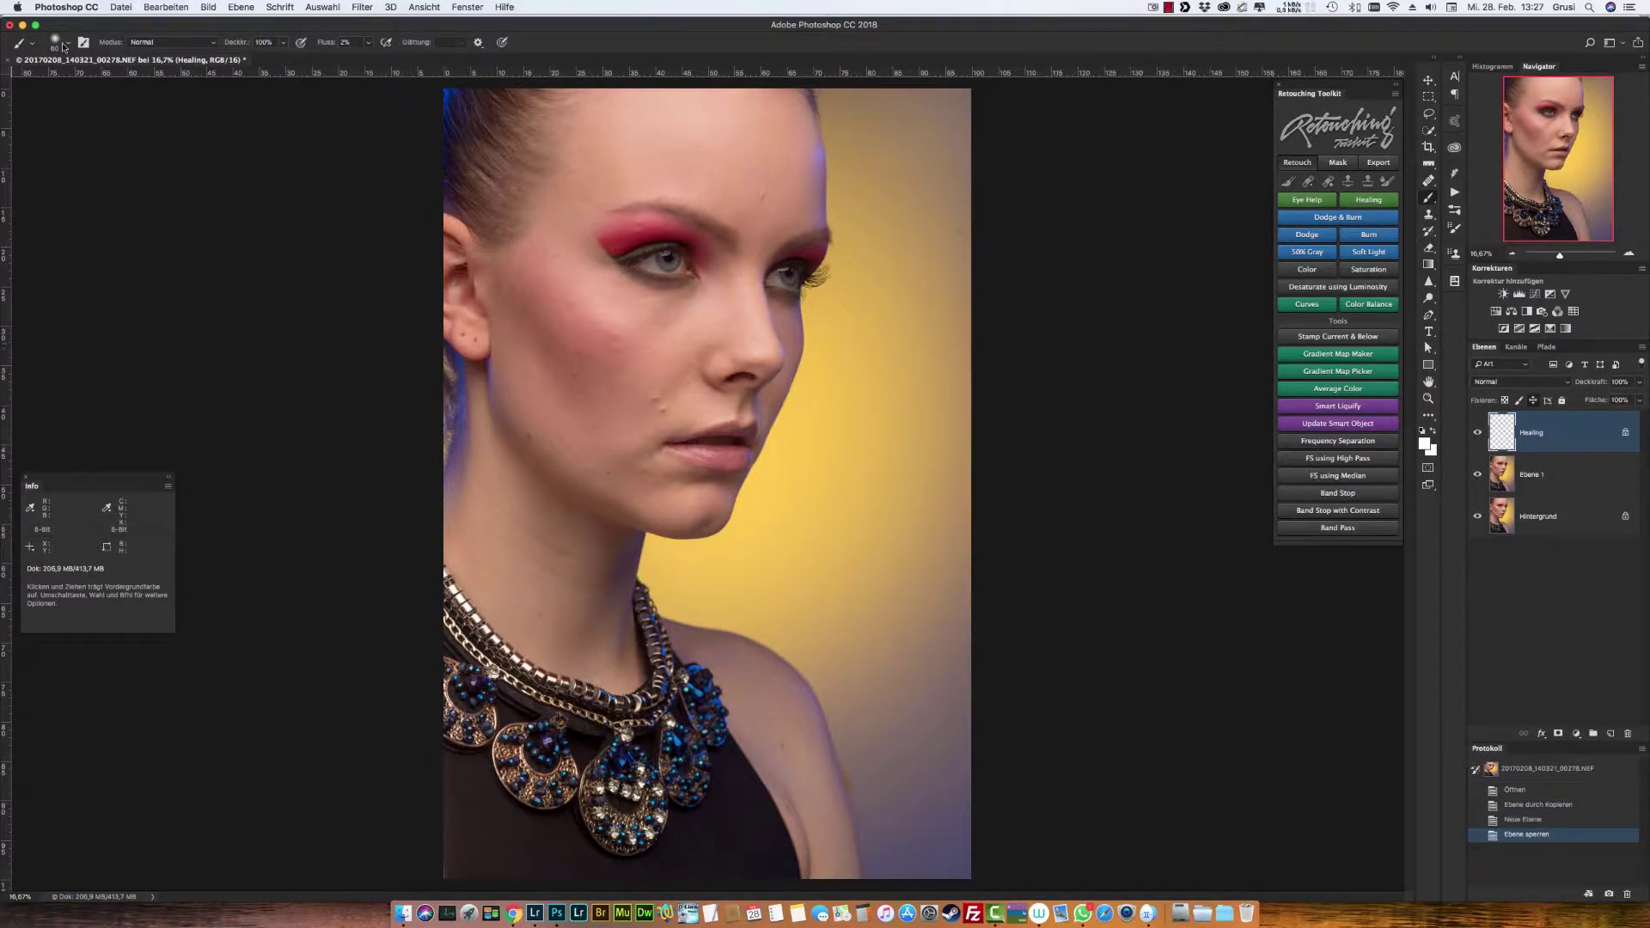
Step: Paint on the Healing layer with a larger brush and white foreground, then pick the Healing Brush
{"action": "left_click", "coordinate": [1055, 267]}
{"action": "key", "text": "bracketright"}
{"action": "key", "text": "bracketright"}
{"action": "key", "text": "bracketright"}
{"action": "key", "text": "x"}
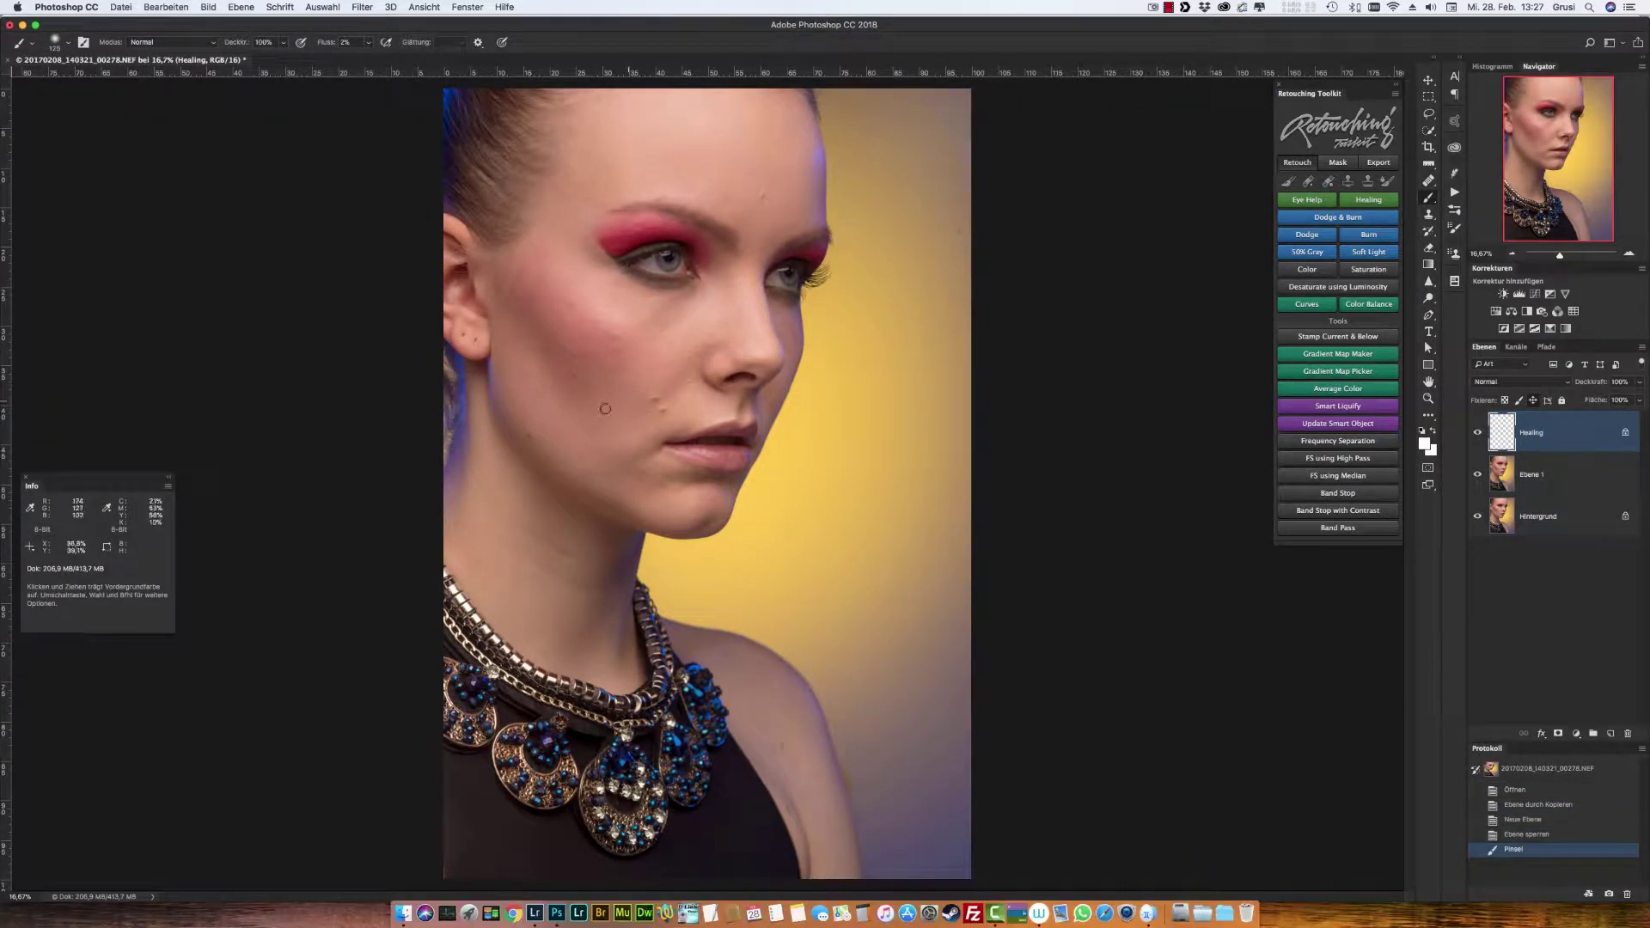
{"action": "key", "text": "j"}
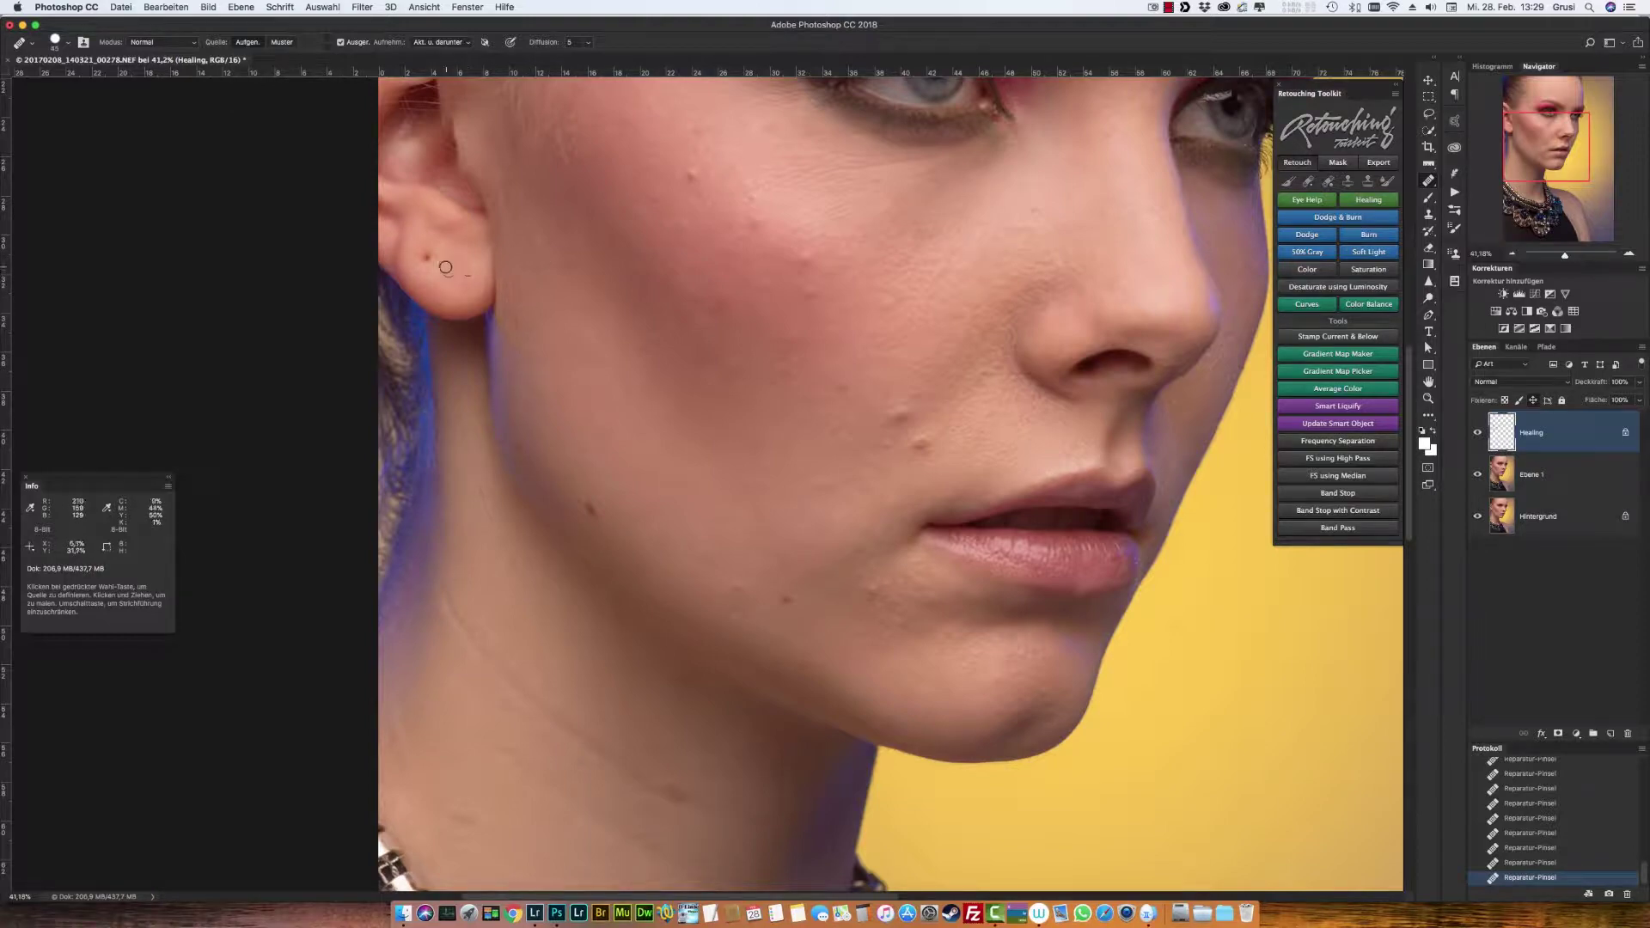
Step: Heal blemishes across the cheek, ear and neck
{"action": "scroll", "coordinate": [456, 258], "scroll_direction": "down", "scroll_amount": 3}
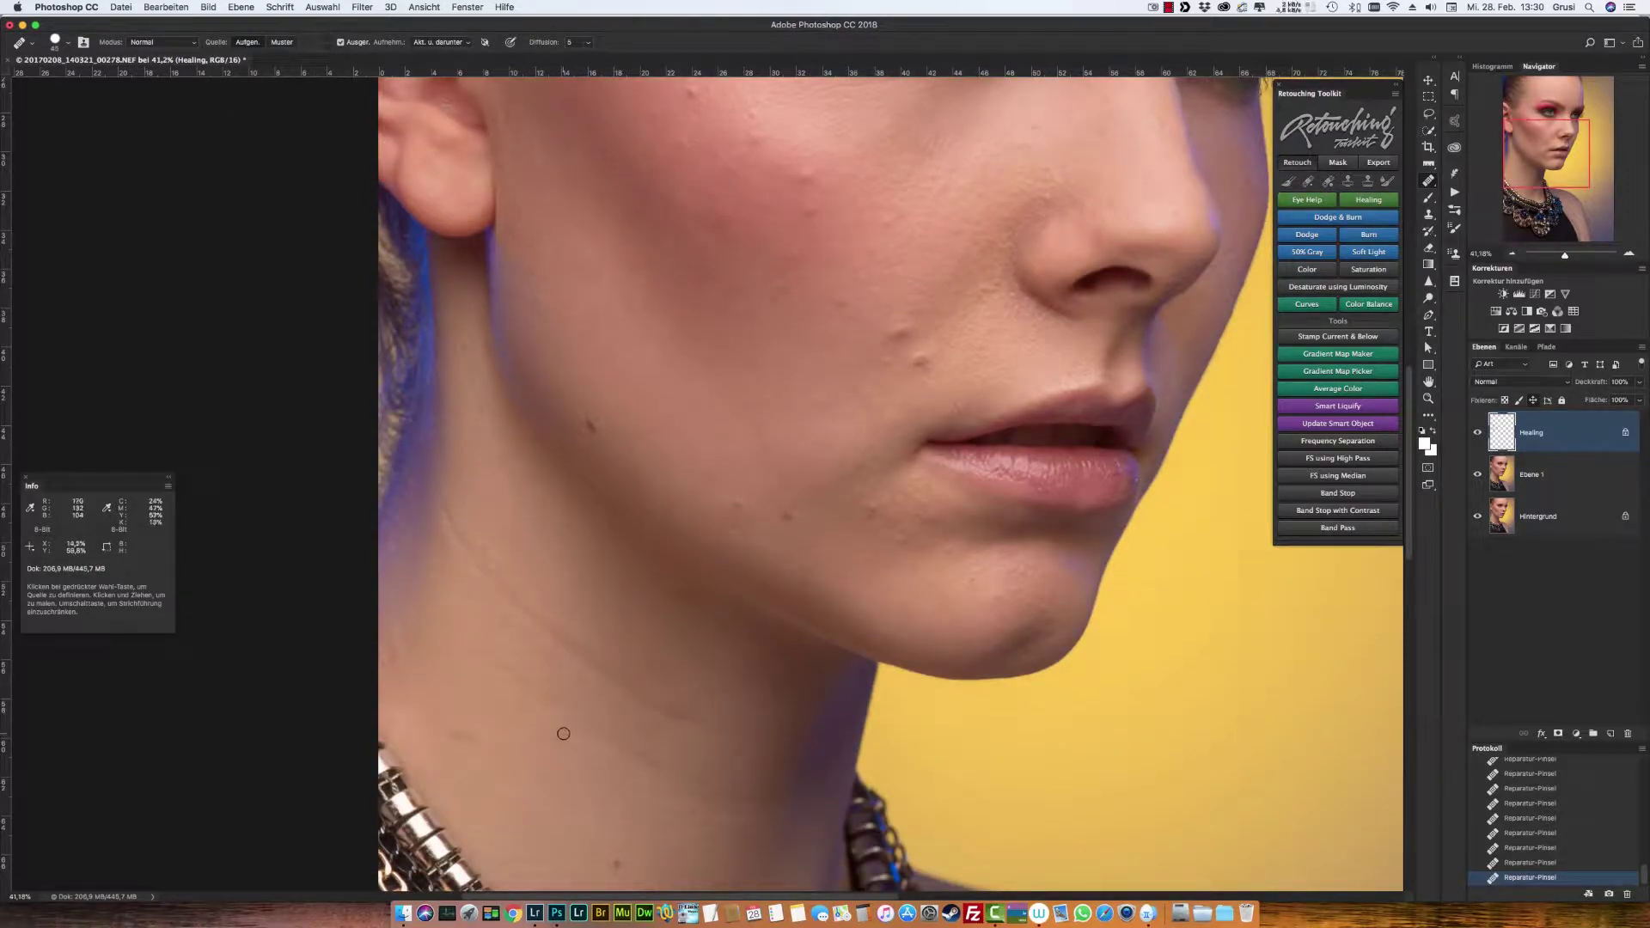
{"action": "scroll", "coordinate": [400, 658], "scroll_direction": "down", "scroll_amount": 10}
{"action": "scroll", "coordinate": [661, 481], "scroll_direction": "up", "scroll_amount": 6}
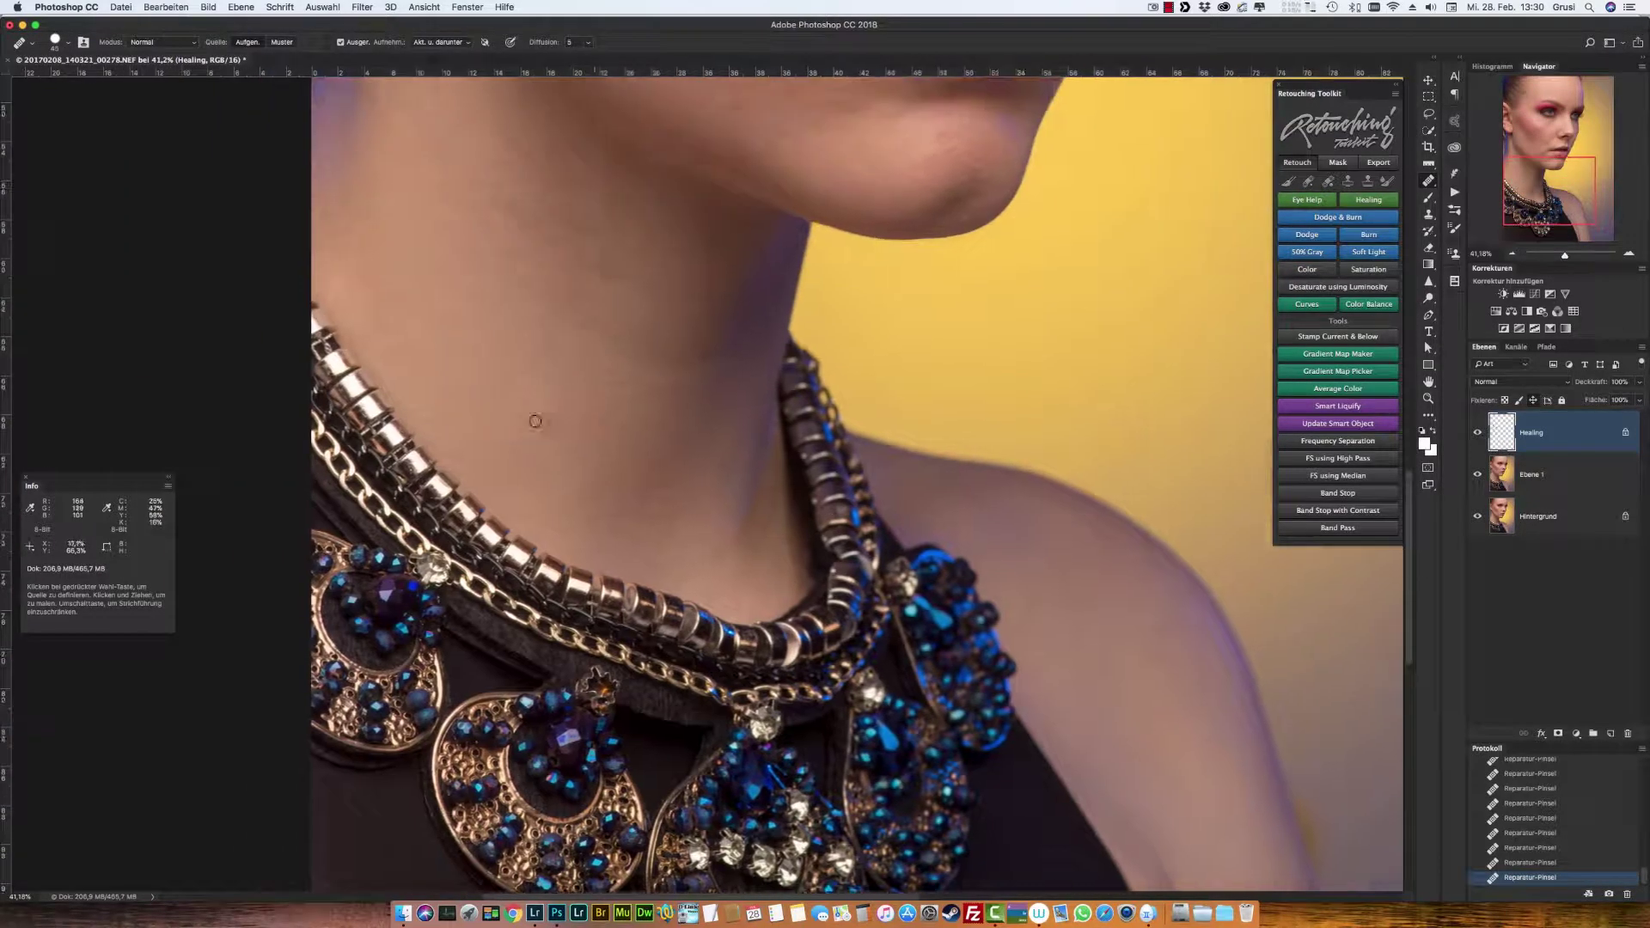
{"action": "scroll", "coordinate": [485, 398], "scroll_direction": "up", "scroll_amount": 10}
{"action": "scroll", "coordinate": [485, 398], "scroll_direction": "left", "scroll_amount": 3}
{"action": "scroll", "coordinate": [826, 597], "scroll_direction": "right", "scroll_amount": 2}
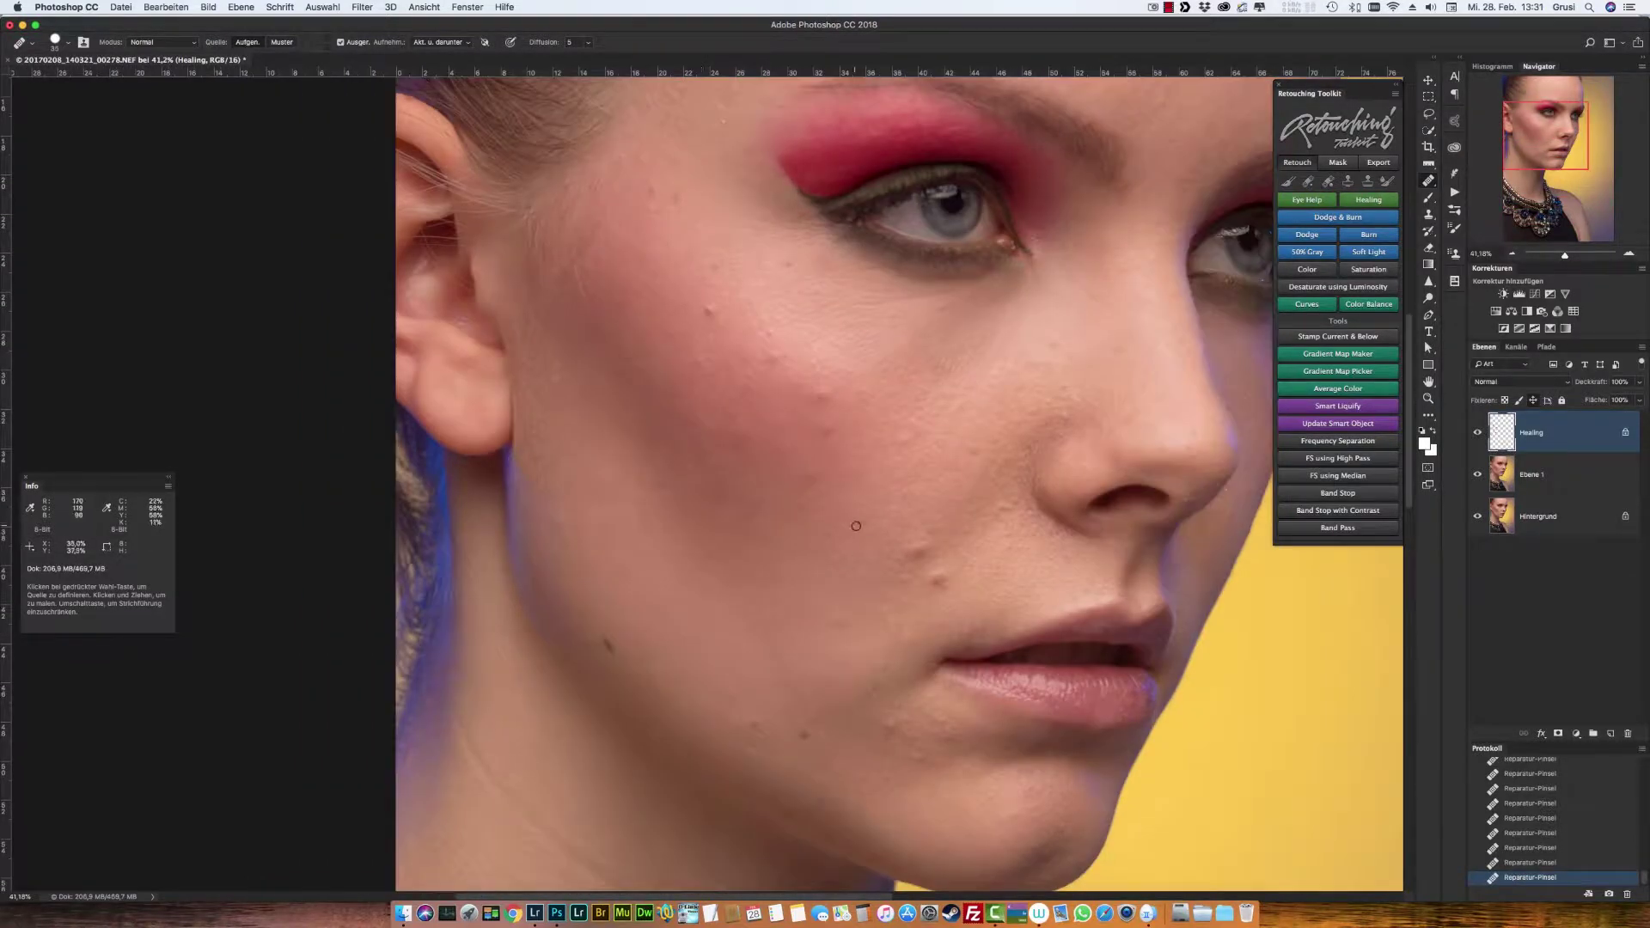
{"action": "scroll", "coordinate": [827, 597], "scroll_direction": "up", "scroll_amount": 2}
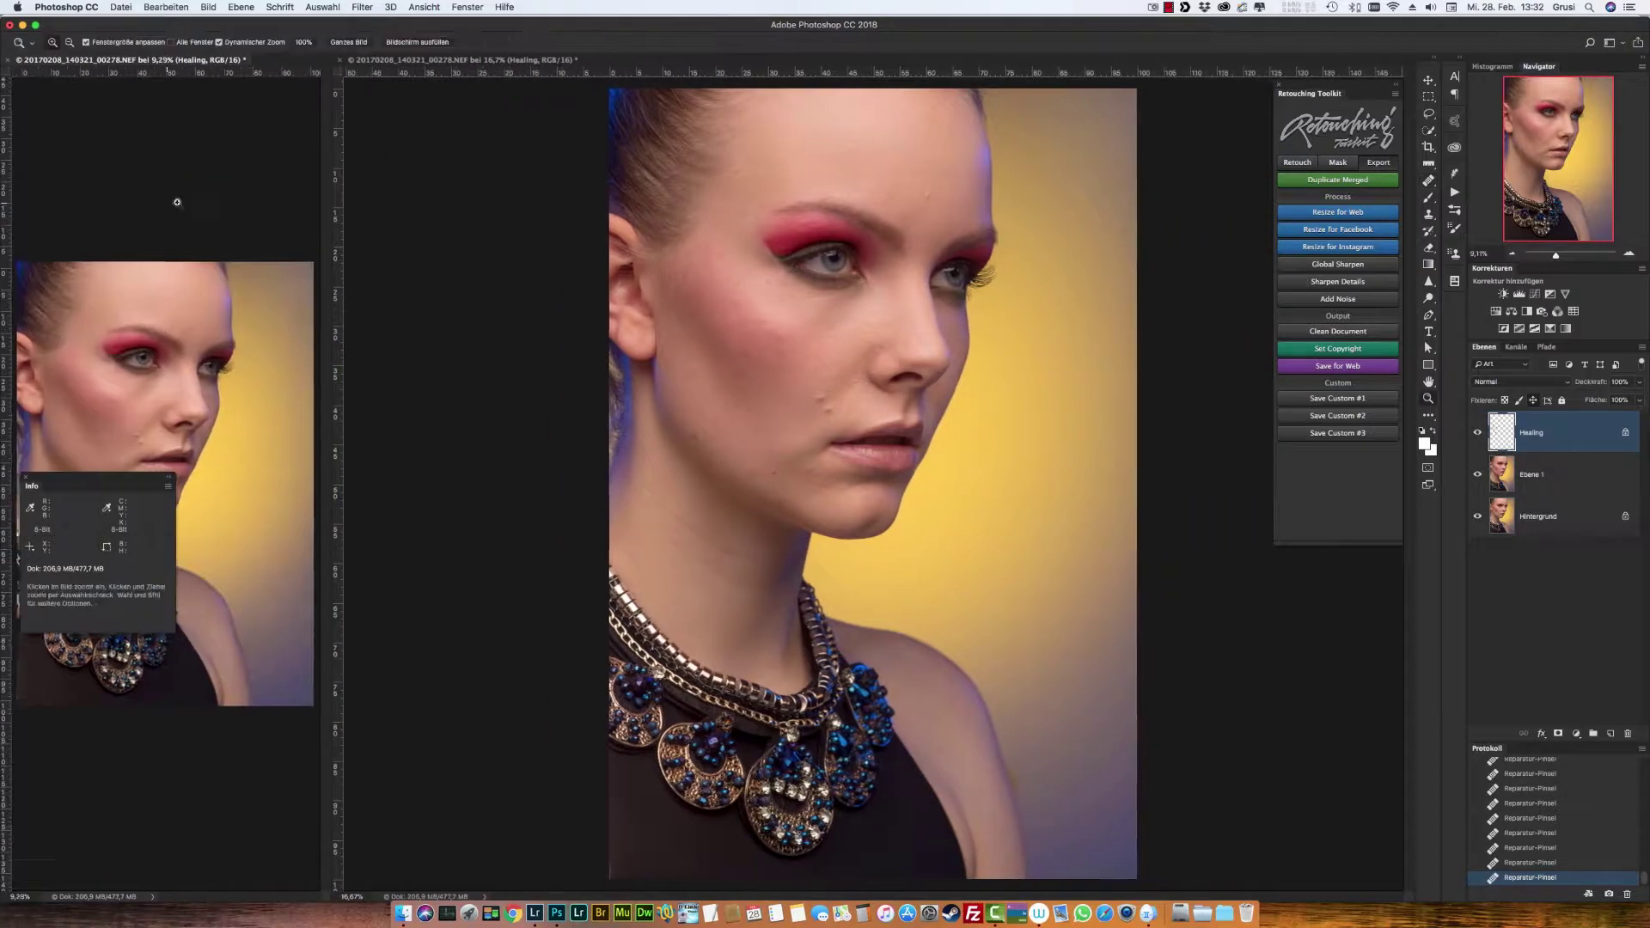
Step: Focus the large portrait window and heal the forehead blemishes
{"action": "left_click", "coordinate": [473, 381]}
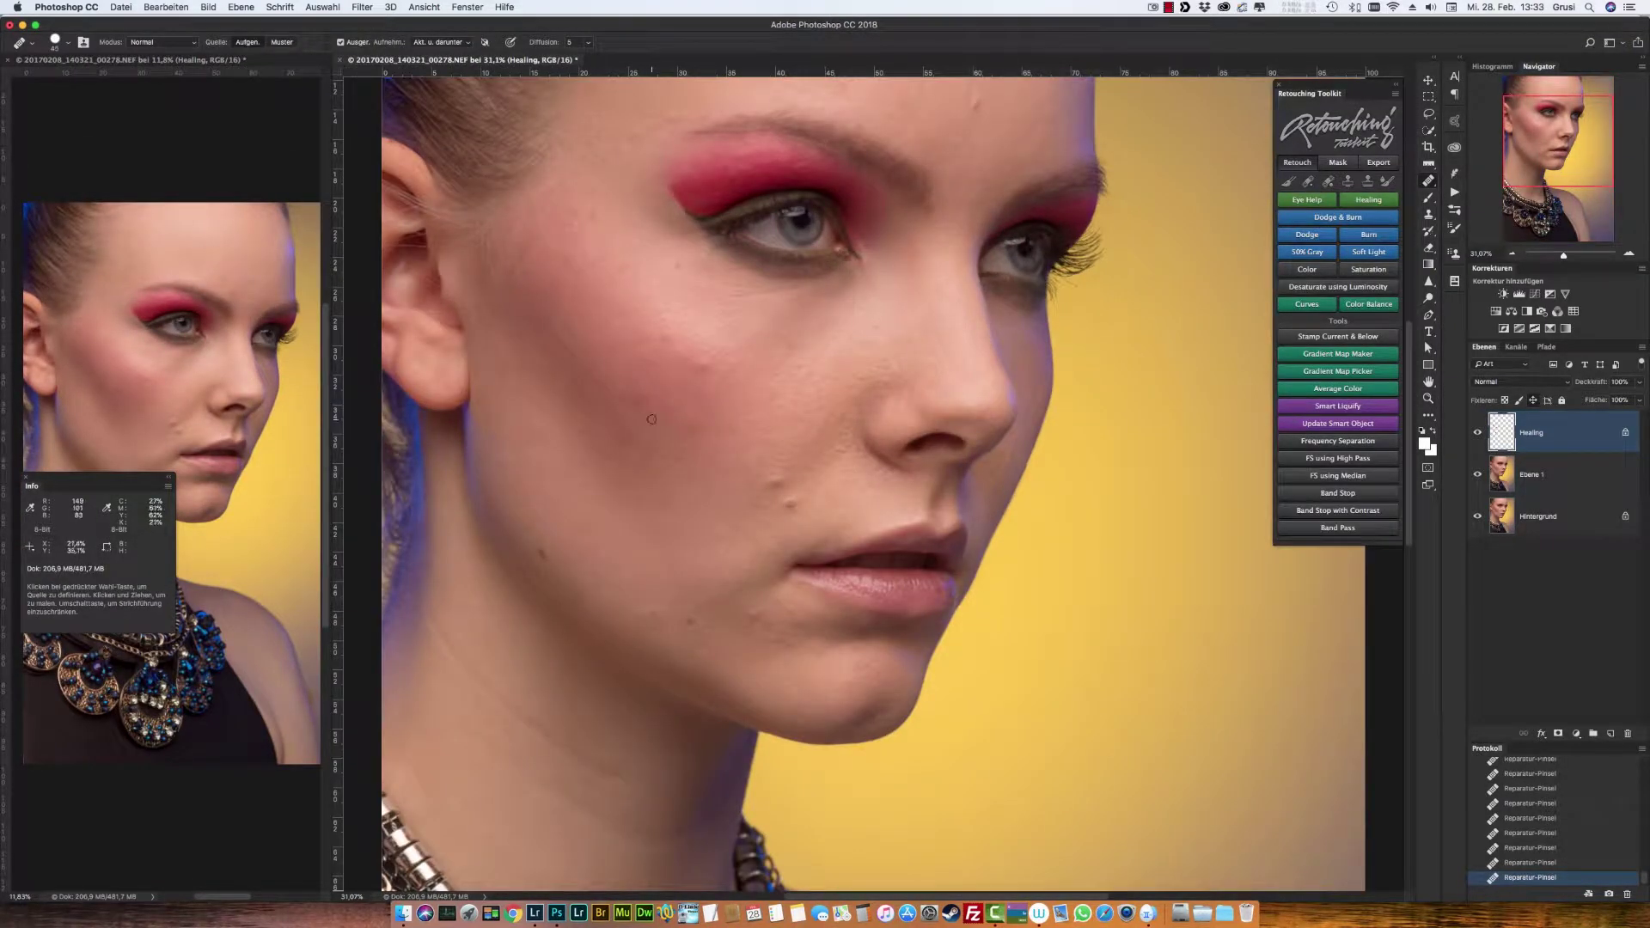
{"action": "mouse_move", "coordinate": [728, 318]}
{"action": "left_mouse_down"}
{"action": "mouse_move", "coordinate": [914, 216]}
{"action": "mouse_move", "coordinate": [606, 317]}
{"action": "left_mouse_up"}
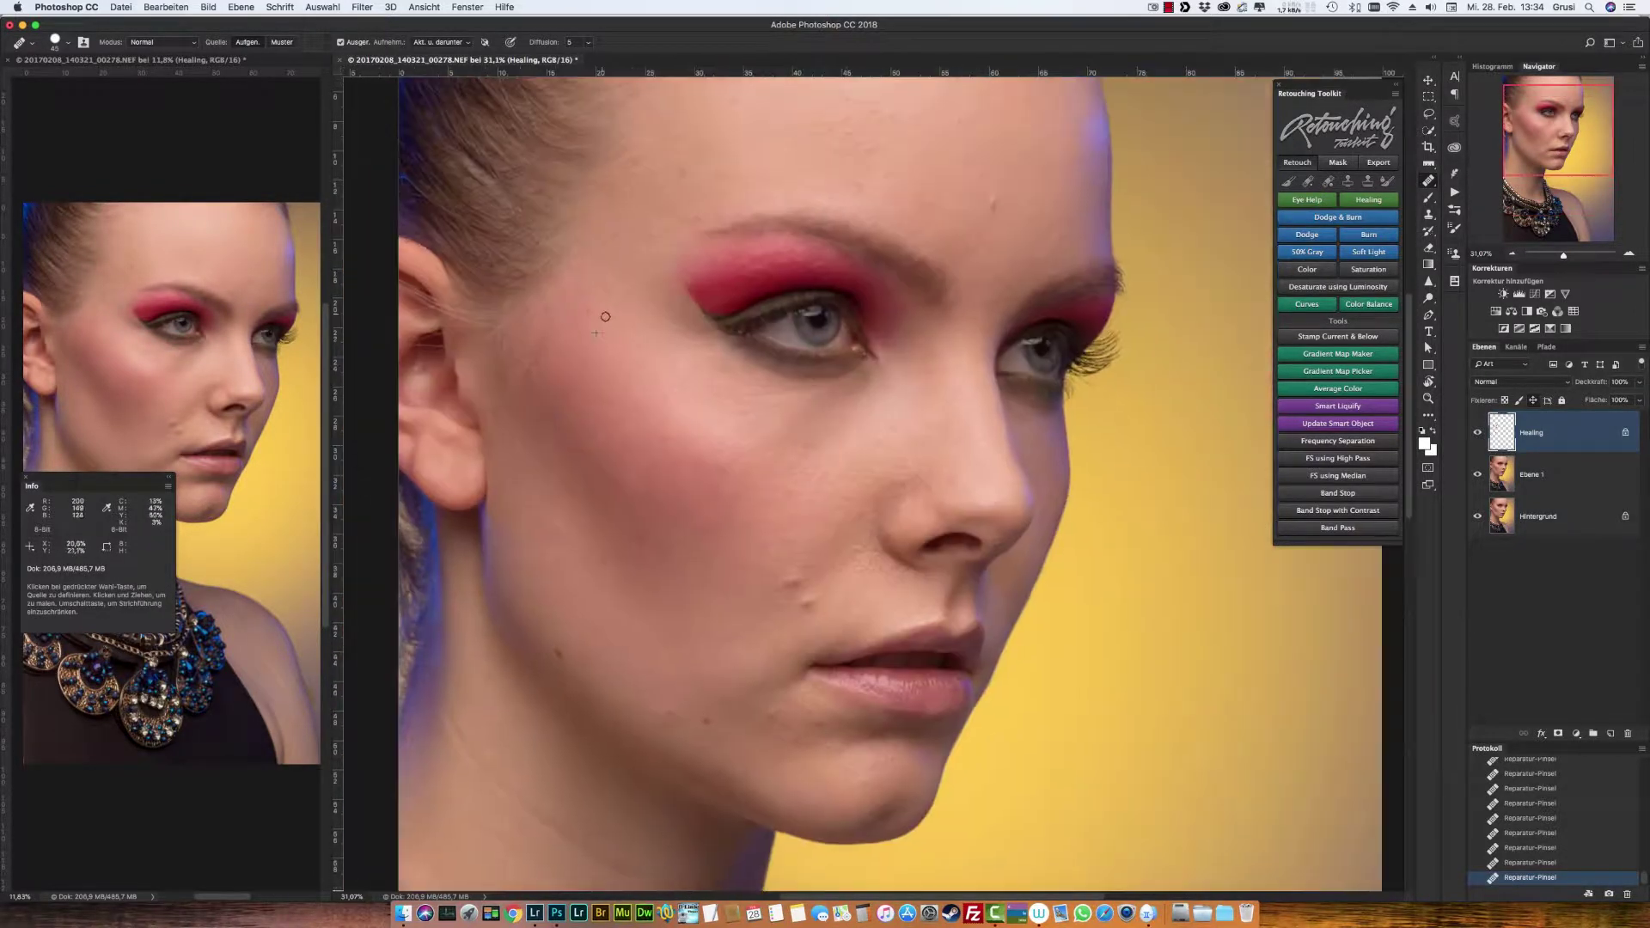
{"action": "scroll", "coordinate": [603, 256], "scroll_direction": "up", "scroll_amount": 2}
{"action": "scroll", "coordinate": [679, 248], "scroll_direction": "up", "scroll_amount": 2}
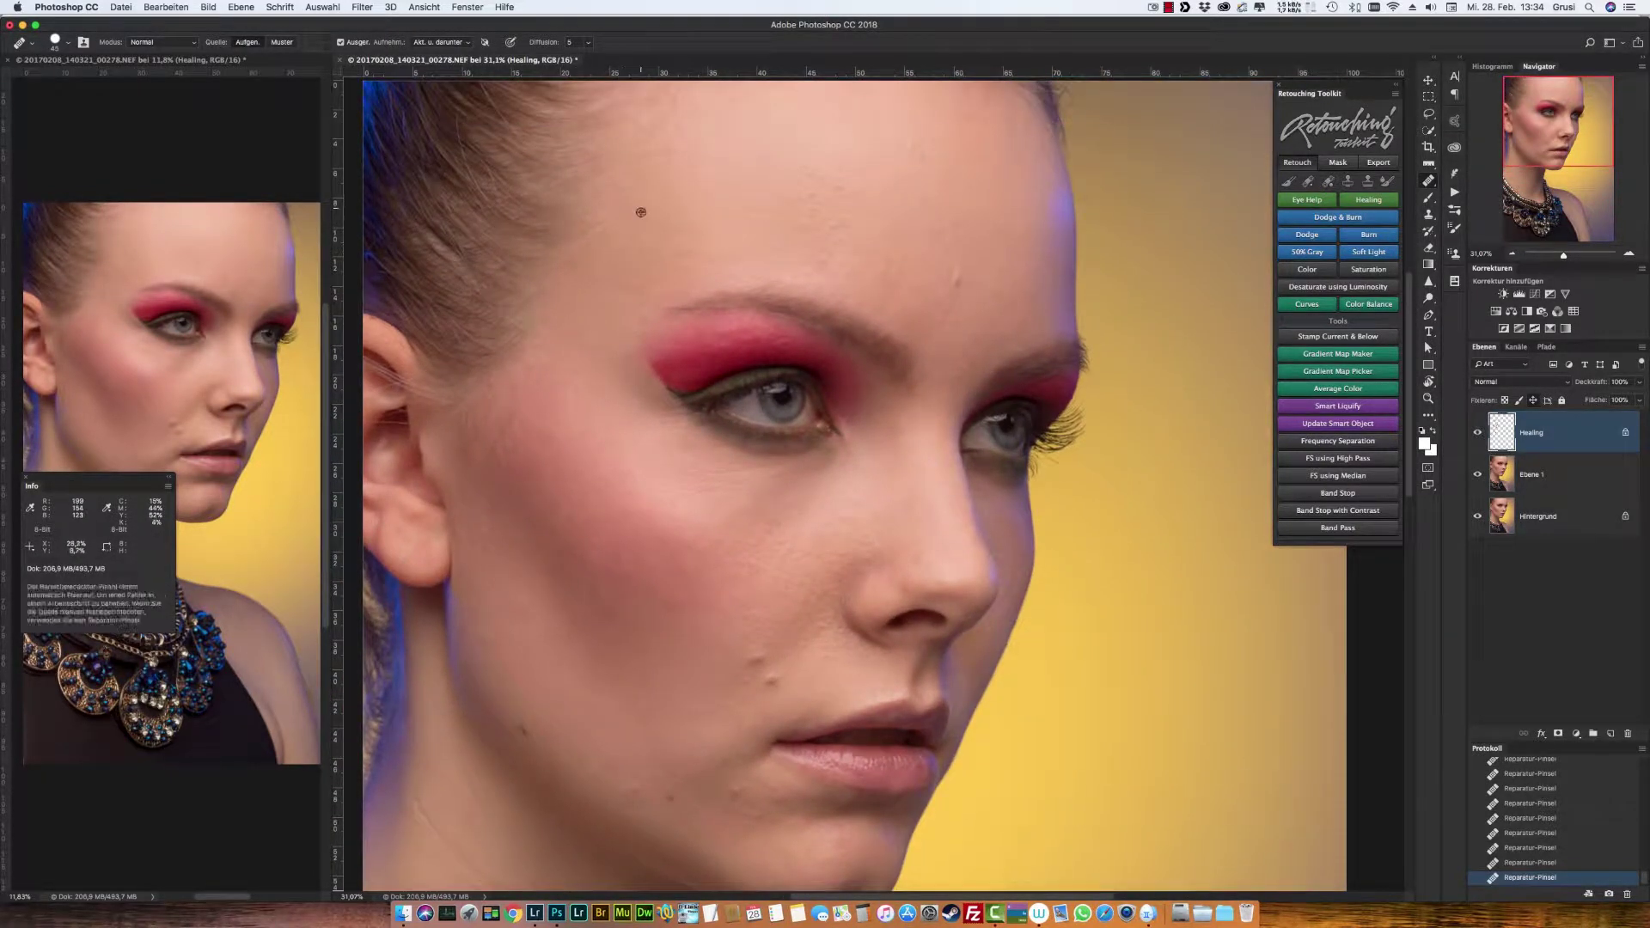
{"action": "scroll", "coordinate": [665, 250], "scroll_direction": "up", "scroll_amount": 5}
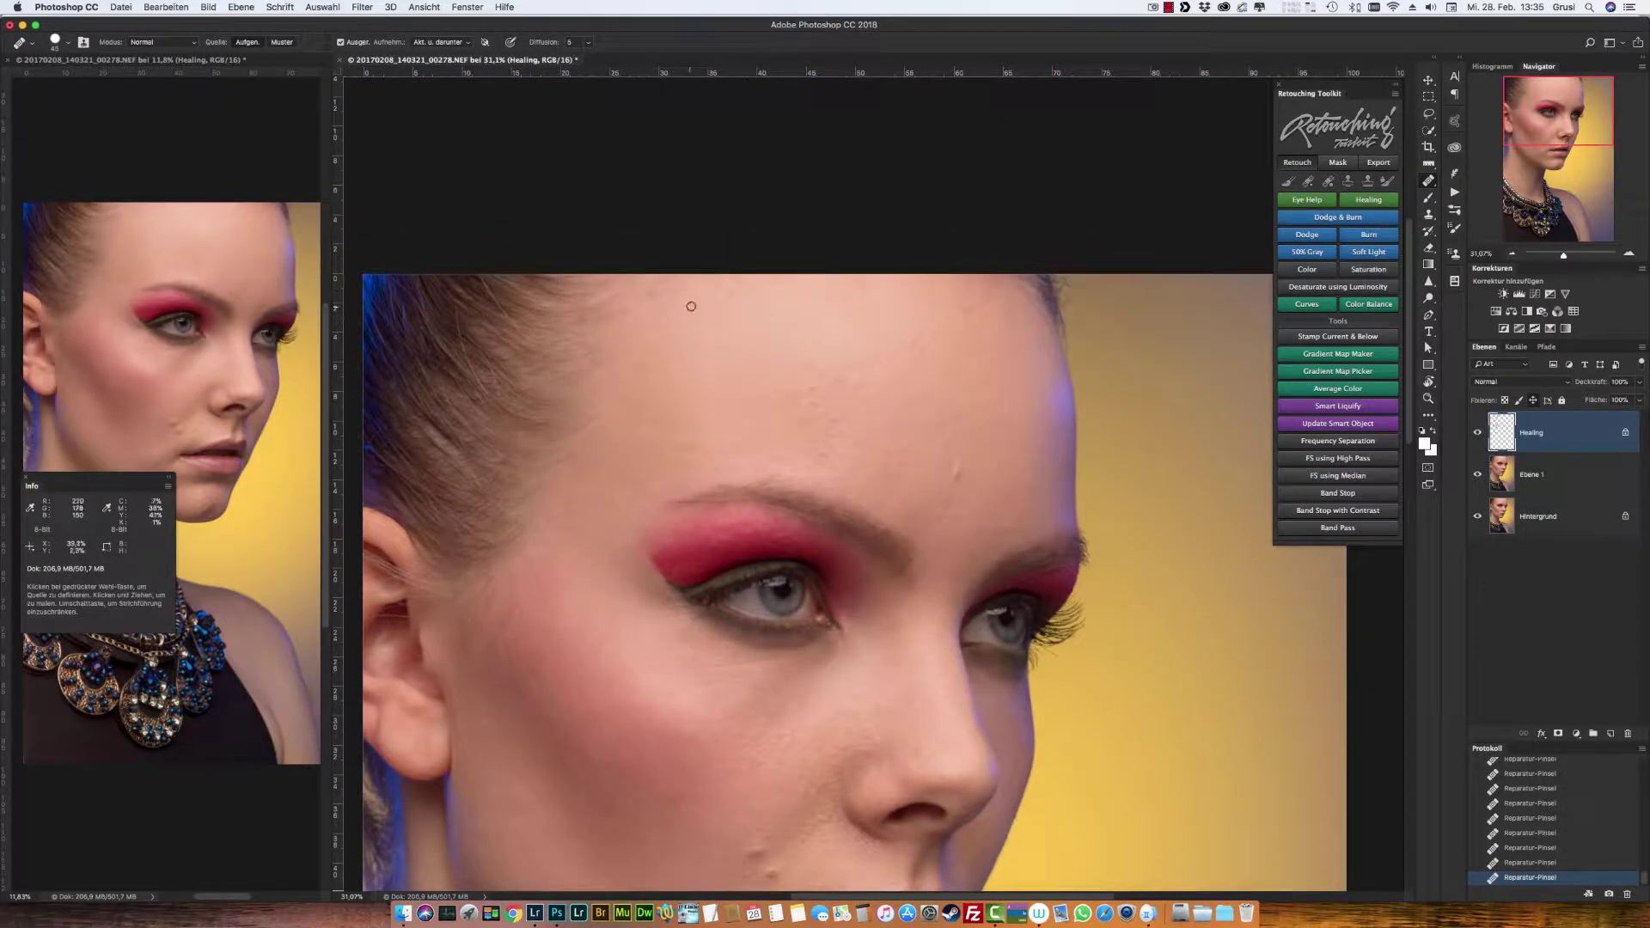
{"action": "scroll", "coordinate": [847, 331], "scroll_direction": "right", "scroll_amount": 1}
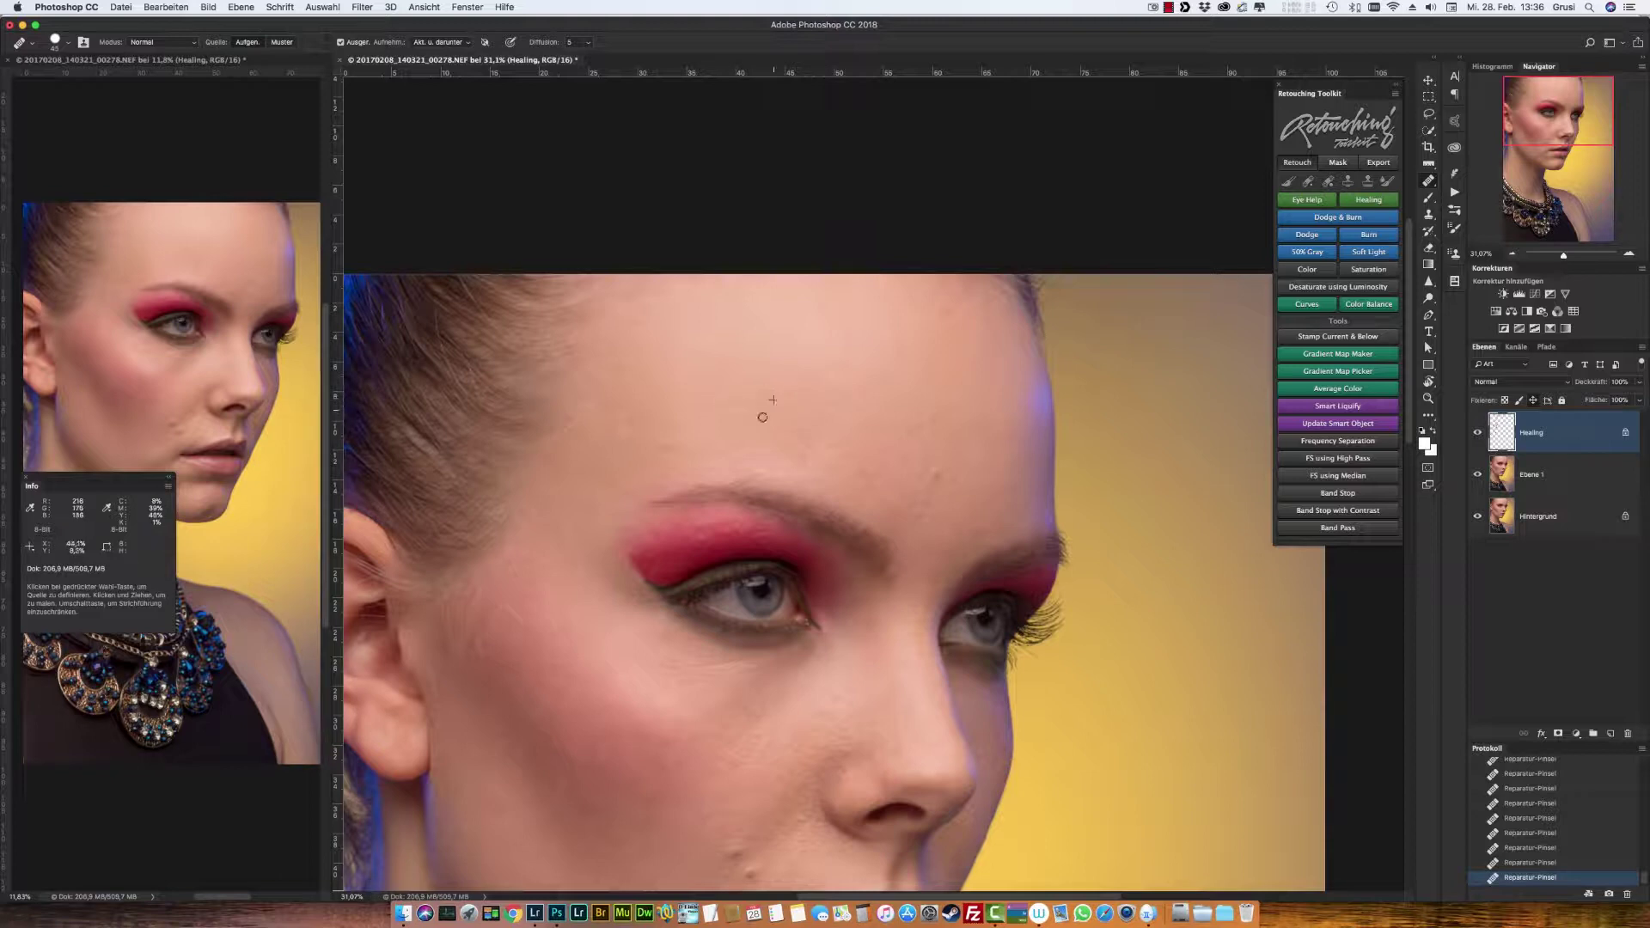
{"action": "scroll", "coordinate": [751, 396], "scroll_direction": "right", "scroll_amount": 2}
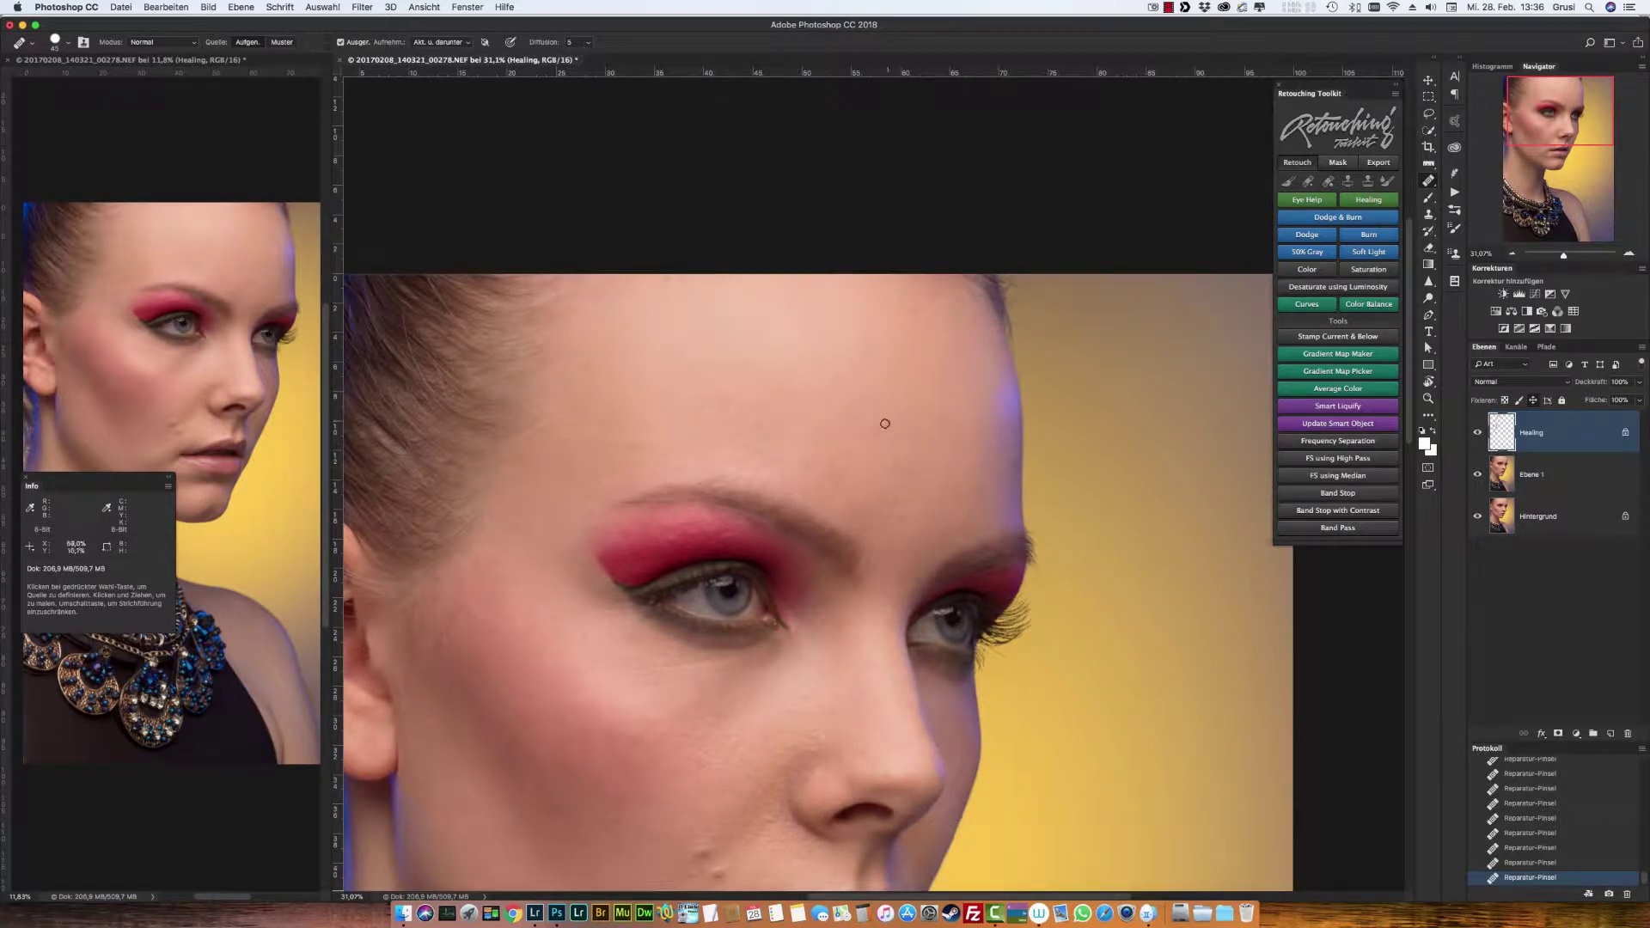
Step: Continue healing spots around the nose, mouth and chin
{"action": "scroll", "coordinate": [980, 415], "scroll_direction": "down", "scroll_amount": 1}
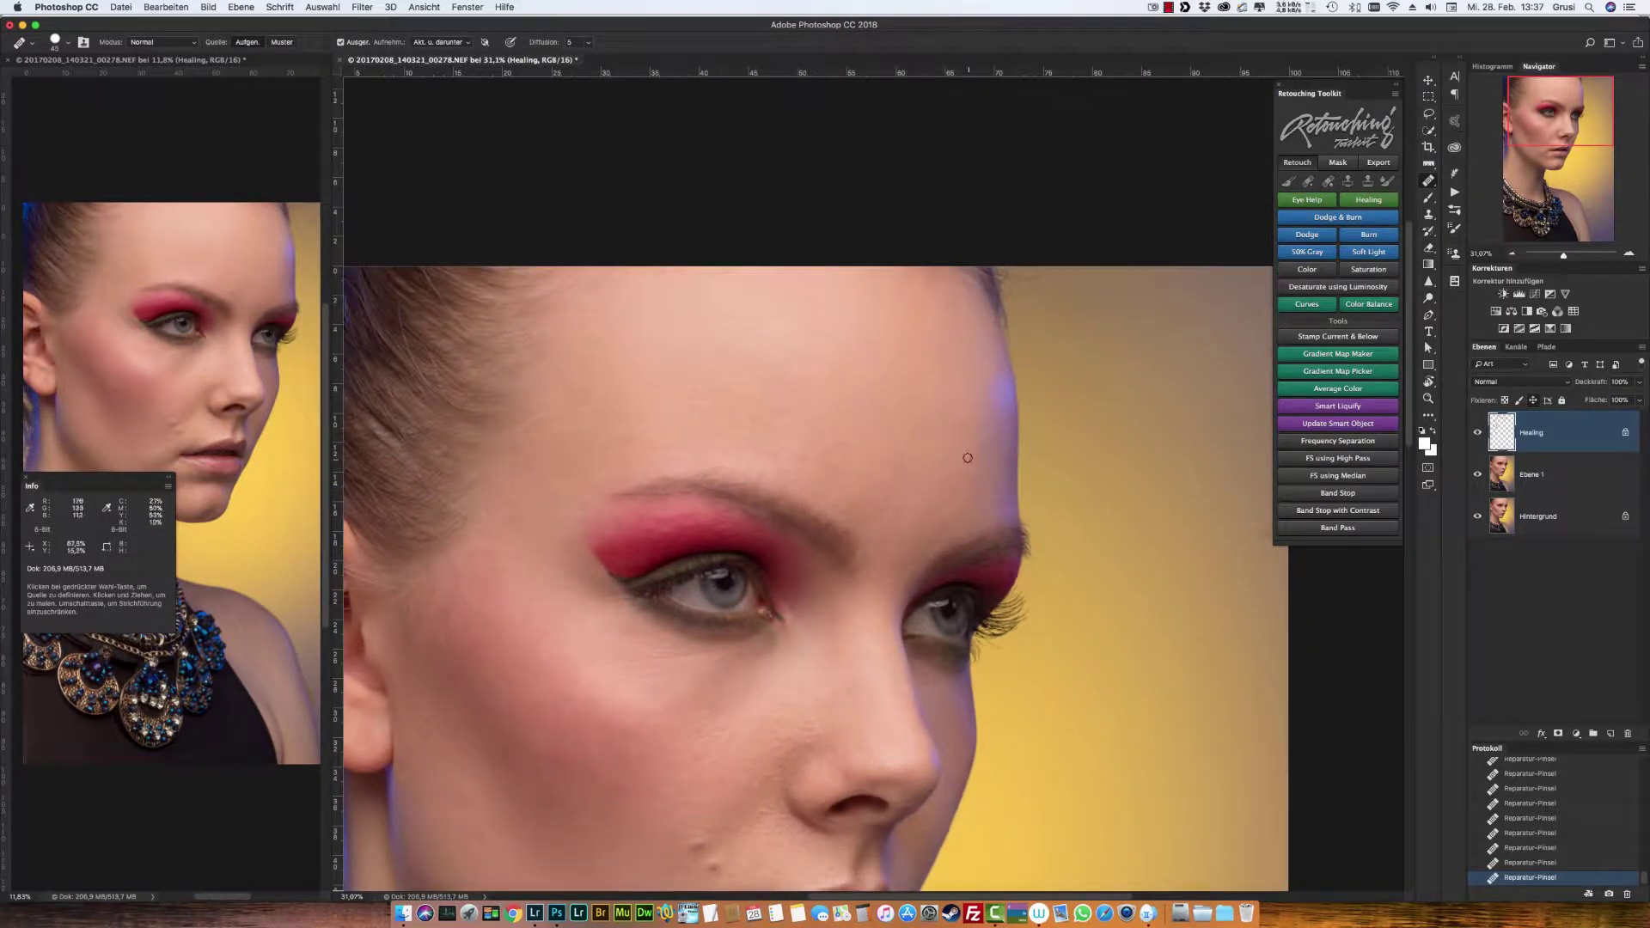
{"action": "scroll", "coordinate": [842, 481], "scroll_direction": "up", "scroll_amount": 1}
{"action": "scroll", "coordinate": [885, 447], "scroll_direction": "up", "scroll_amount": 1}
{"action": "scroll", "coordinate": [946, 395], "scroll_direction": "up", "scroll_amount": 2}
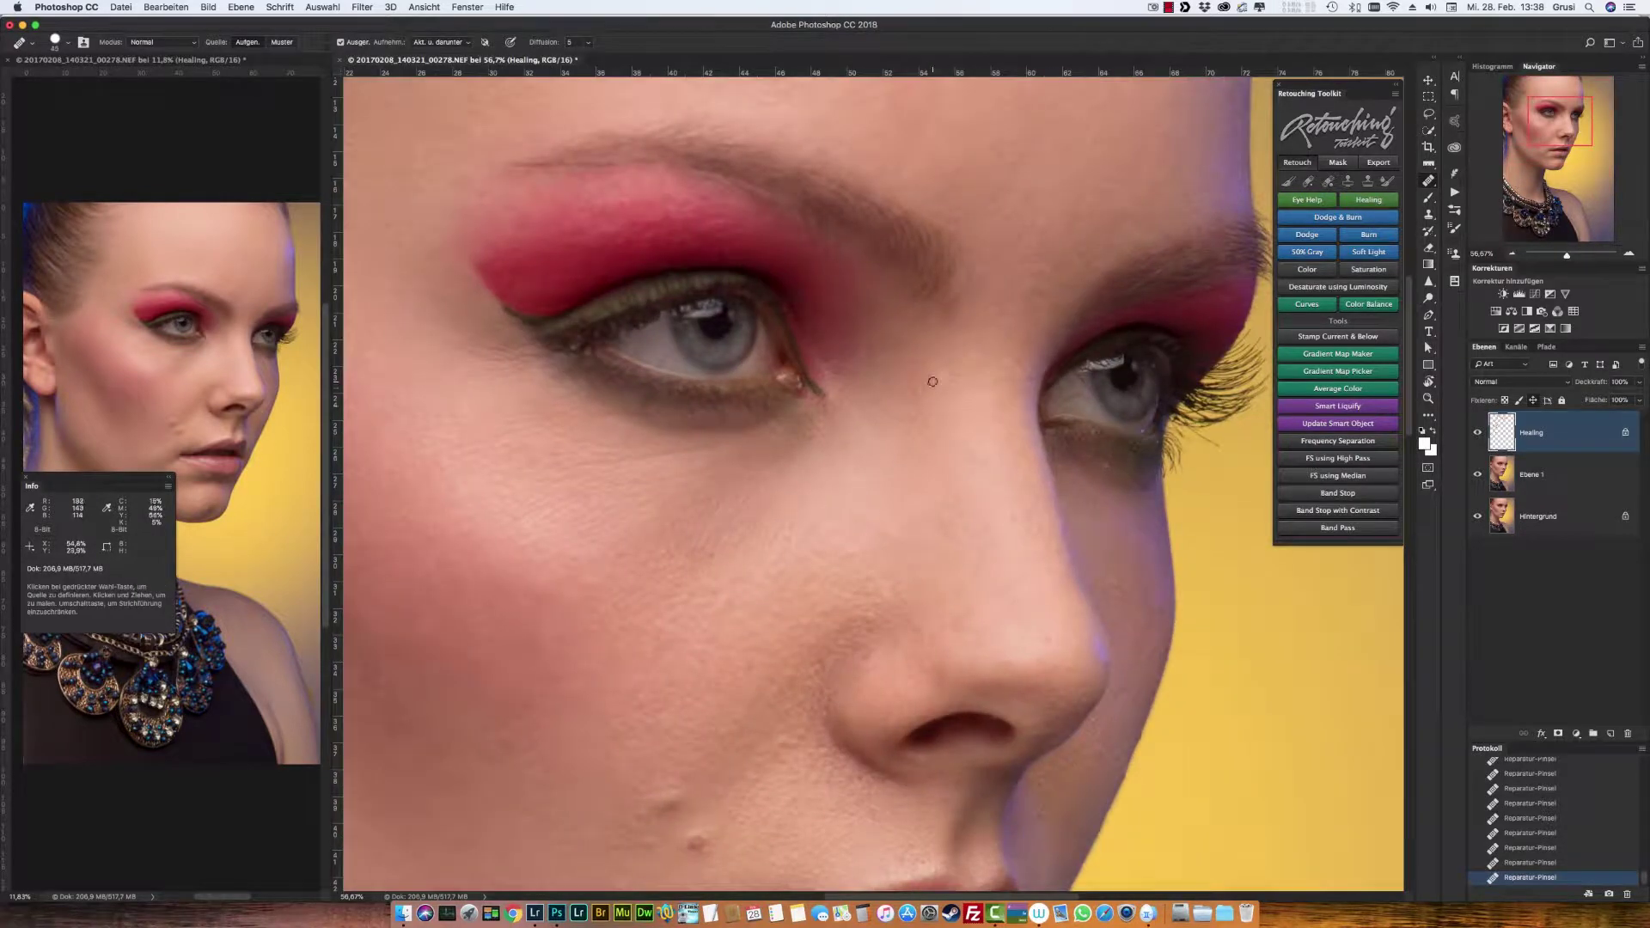
{"action": "scroll", "coordinate": [1025, 330], "scroll_direction": "up", "scroll_amount": 1}
{"action": "scroll", "coordinate": [1031, 318], "scroll_direction": "up", "scroll_amount": 2}
{"action": "scroll", "coordinate": [899, 209], "scroll_direction": "down", "scroll_amount": 4}
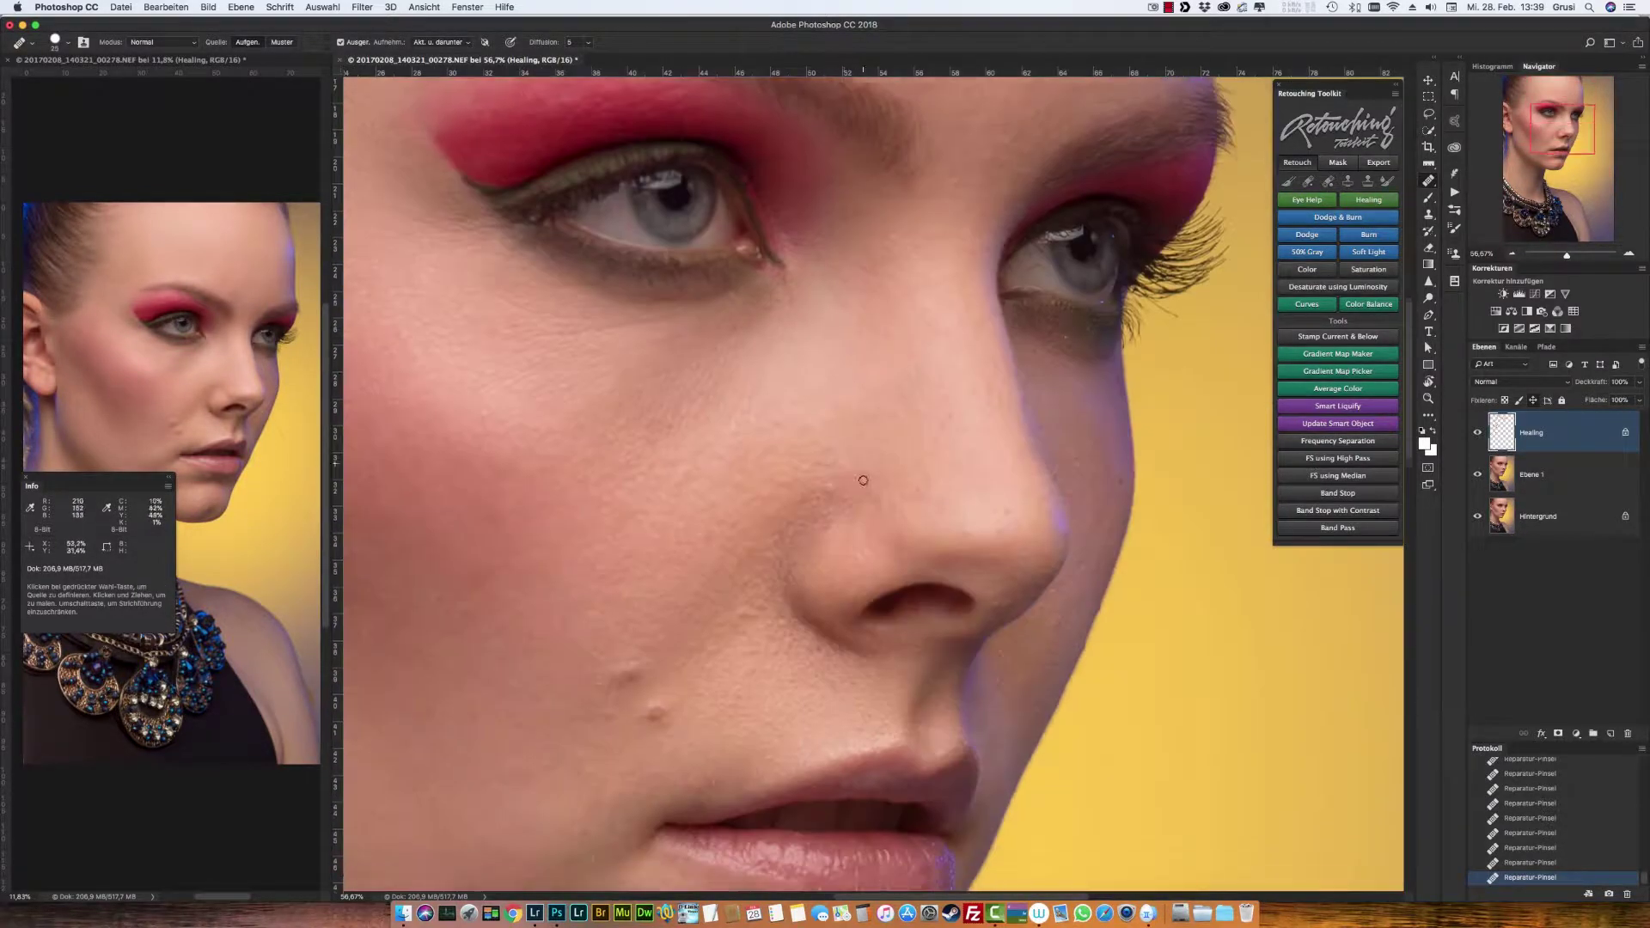
{"action": "scroll", "coordinate": [808, 404], "scroll_direction": "down", "scroll_amount": 2}
{"action": "scroll", "coordinate": [808, 404], "scroll_direction": "down", "scroll_amount": 3}
{"action": "scroll", "coordinate": [774, 434], "scroll_direction": "right", "scroll_amount": 2}
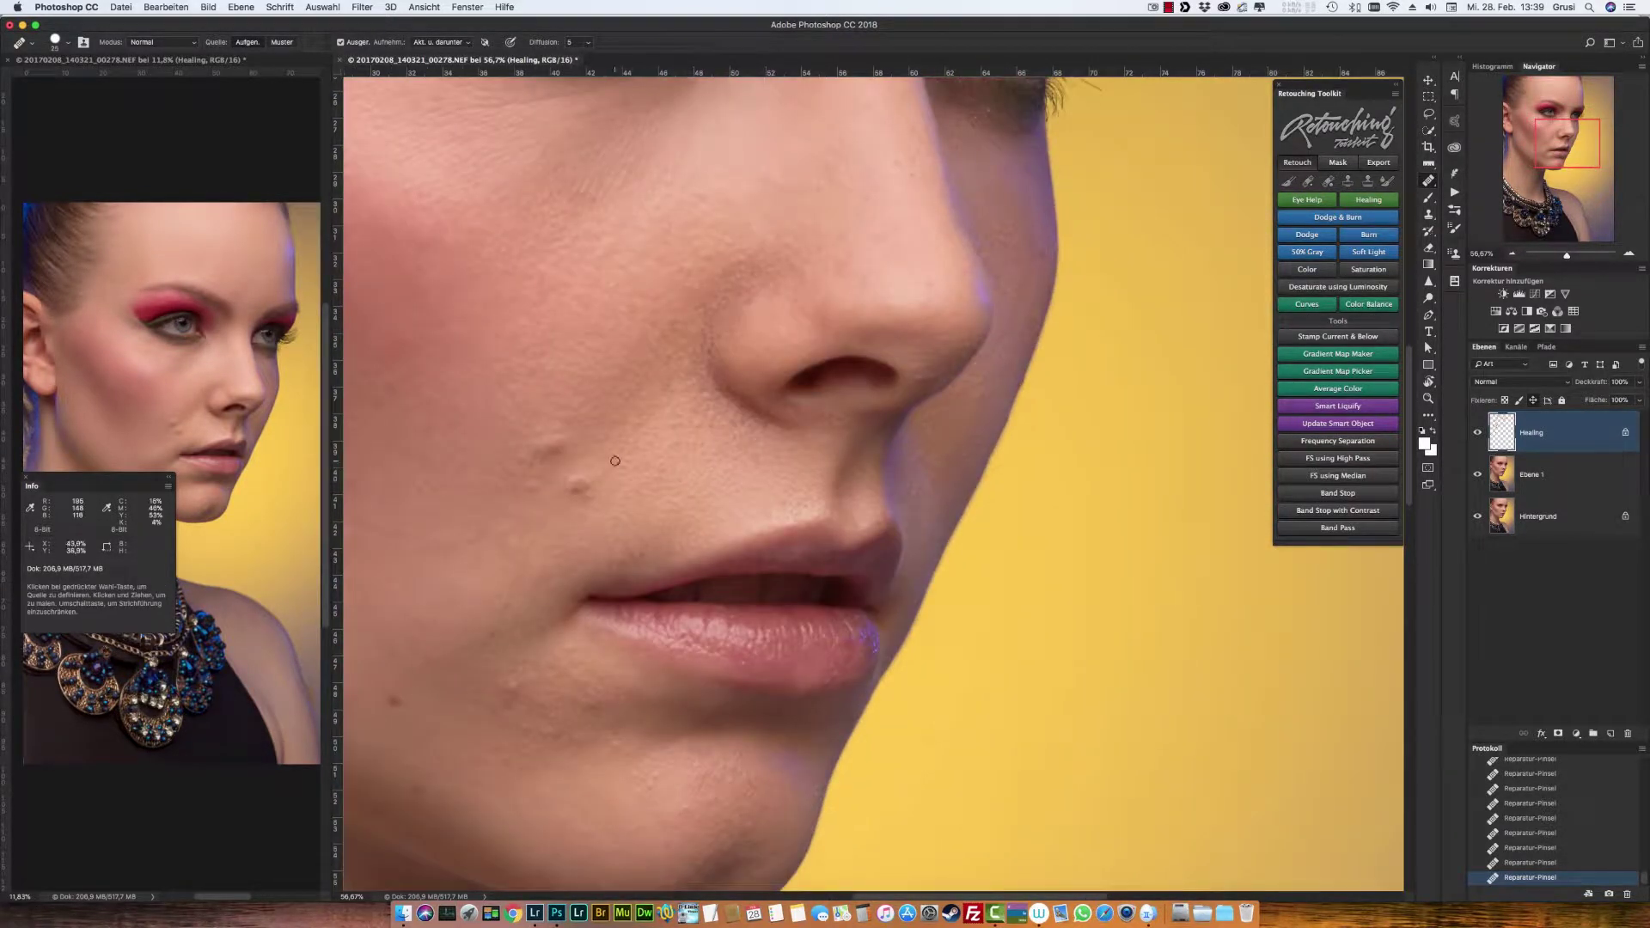
{"action": "scroll", "coordinate": [710, 420], "scroll_direction": "left", "scroll_amount": 1}
{"action": "scroll", "coordinate": [553, 216], "scroll_direction": "down", "scroll_amount": 5}
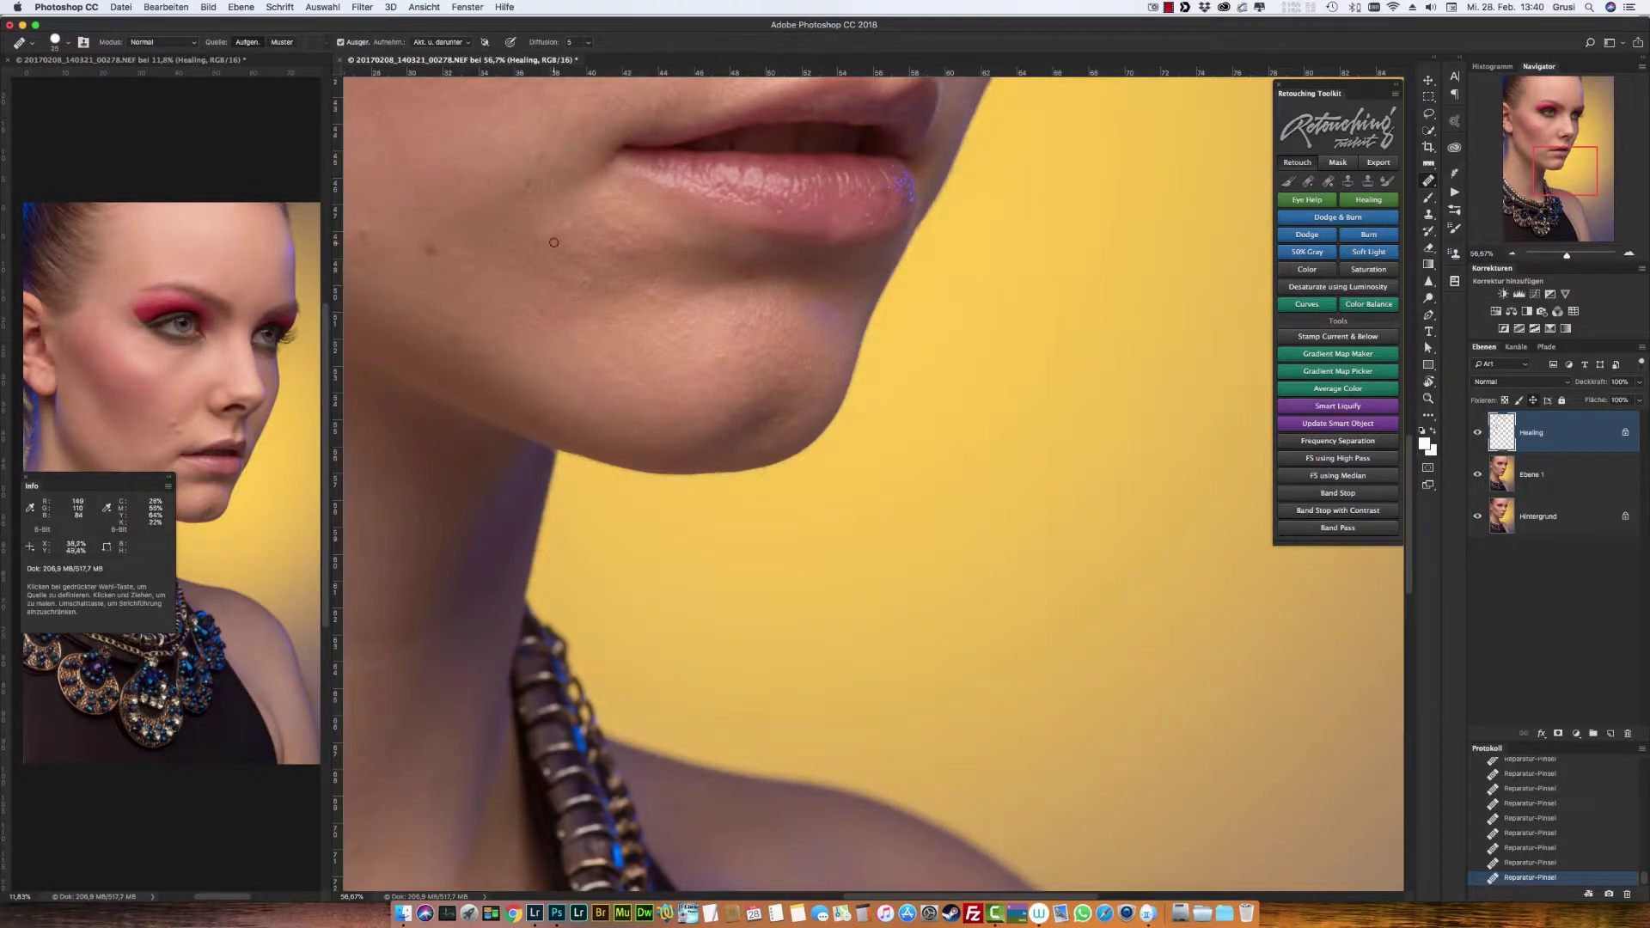
{"action": "scroll", "coordinate": [685, 352], "scroll_direction": "right", "scroll_amount": 1}
{"action": "scroll", "coordinate": [705, 359], "scroll_direction": "up", "scroll_amount": 3}
Step: Heal small blemishes across the forehead and brows
{"action": "scroll", "coordinate": [712, 374], "scroll_direction": "up", "scroll_amount": 2}
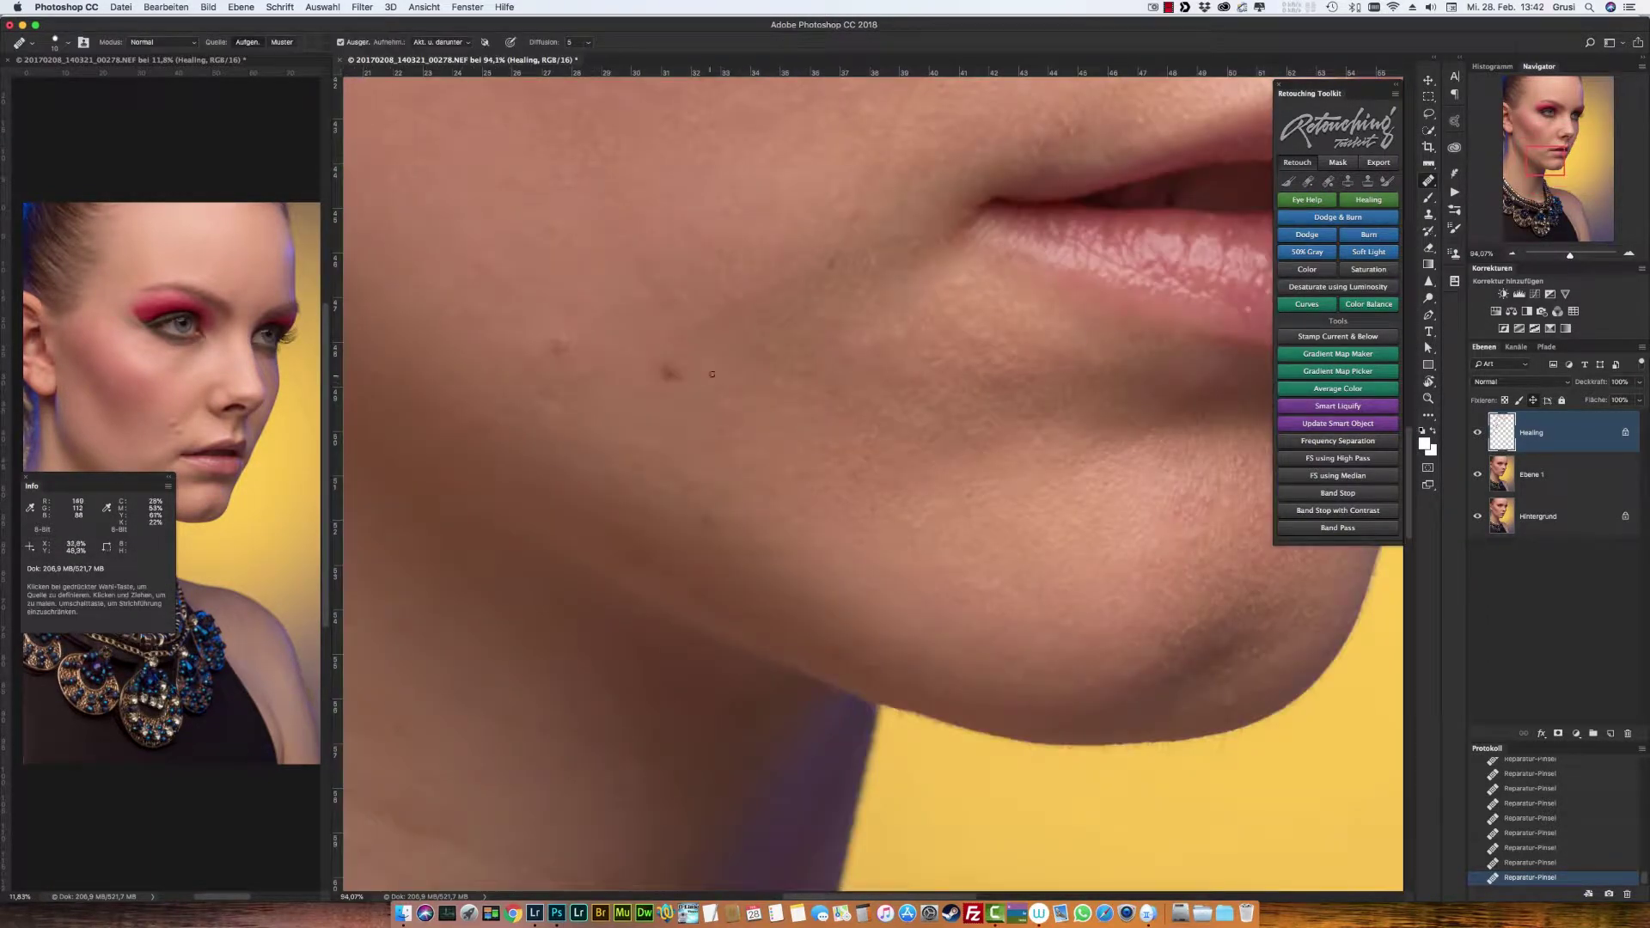
{"action": "scroll", "coordinate": [681, 456], "scroll_direction": "up", "scroll_amount": 2}
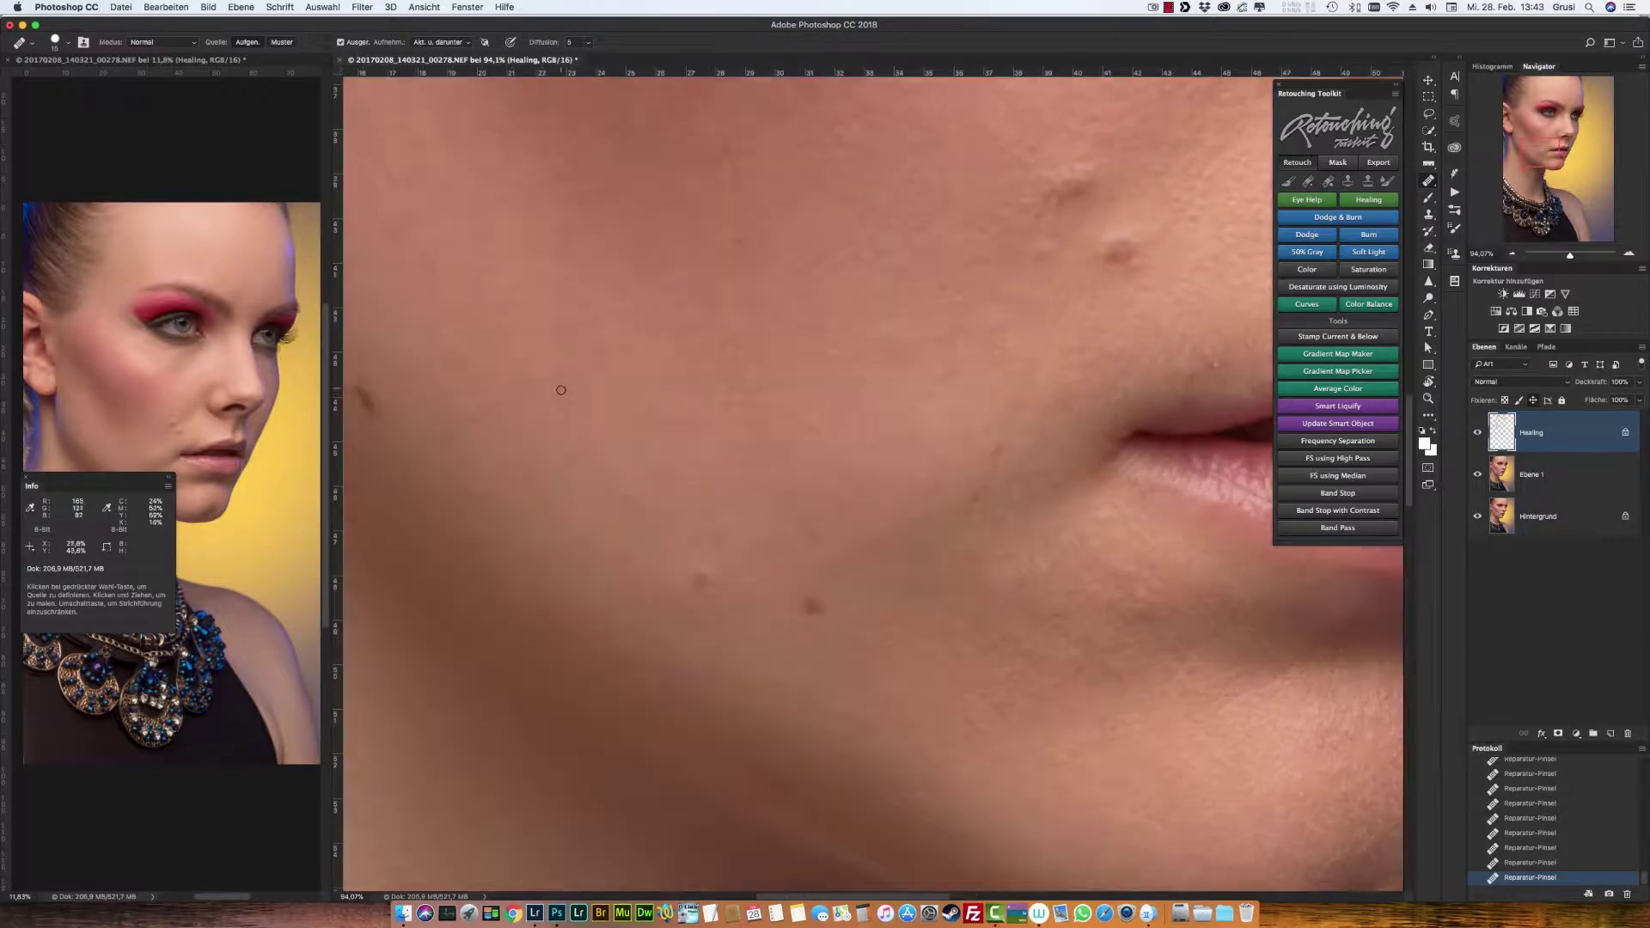
{"action": "scroll", "coordinate": [756, 499], "scroll_direction": "up", "scroll_amount": 2}
{"action": "scroll", "coordinate": [833, 537], "scroll_direction": "up", "scroll_amount": 2}
{"action": "scroll", "coordinate": [909, 575], "scroll_direction": "up", "scroll_amount": 2}
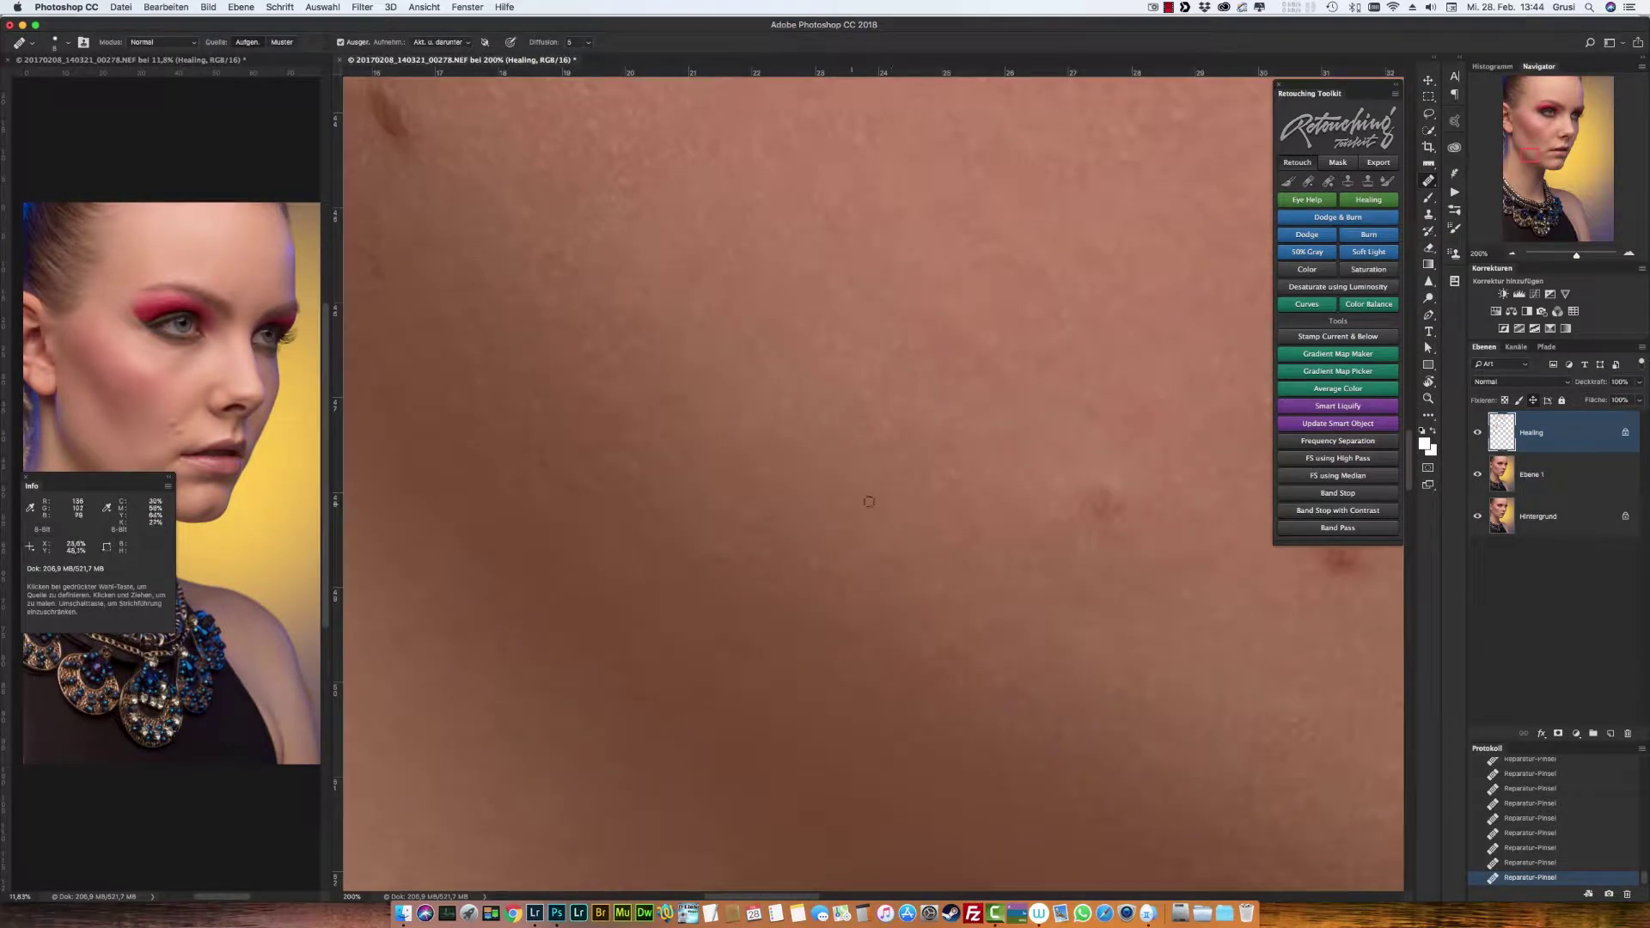
{"action": "scroll", "coordinate": [859, 585], "scroll_direction": "left", "scroll_amount": 5}
{"action": "scroll", "coordinate": [791, 594], "scroll_direction": "up", "scroll_amount": 3}
{"action": "scroll", "coordinate": [723, 601], "scroll_direction": "left", "scroll_amount": 3}
{"action": "scroll", "coordinate": [730, 584], "scroll_direction": "down", "scroll_amount": 3}
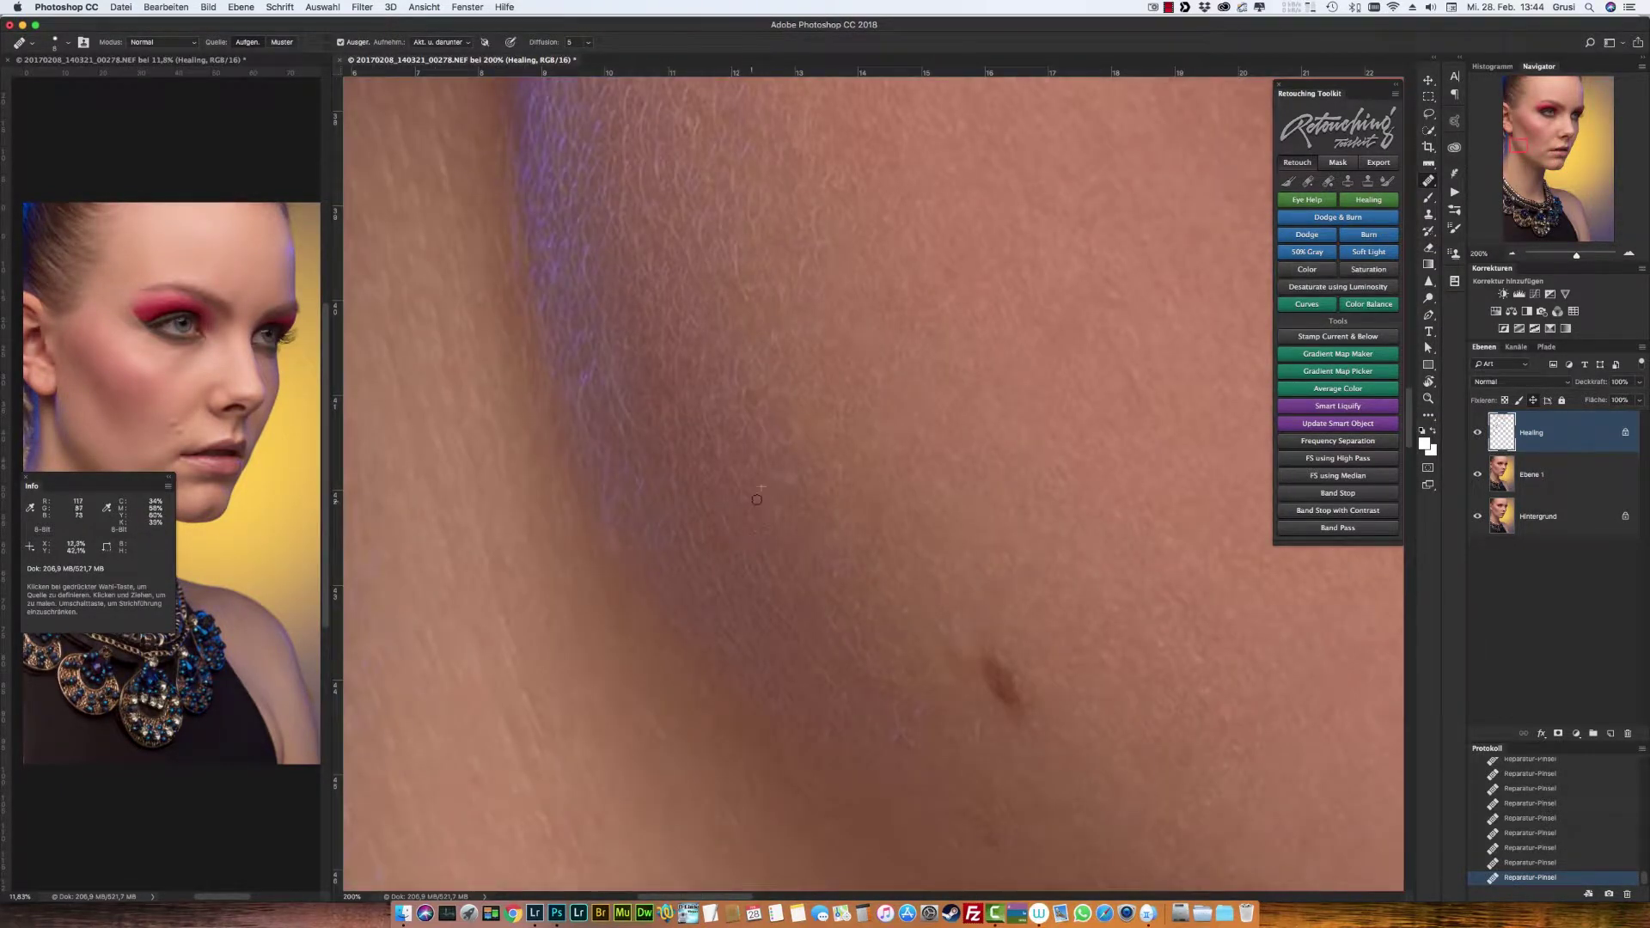
{"action": "scroll", "coordinate": [743, 567], "scroll_direction": "down", "scroll_amount": 3}
{"action": "scroll", "coordinate": [756, 541], "scroll_direction": "down", "scroll_amount": 3}
{"action": "scroll", "coordinate": [766, 518], "scroll_direction": "down", "scroll_amount": 2}
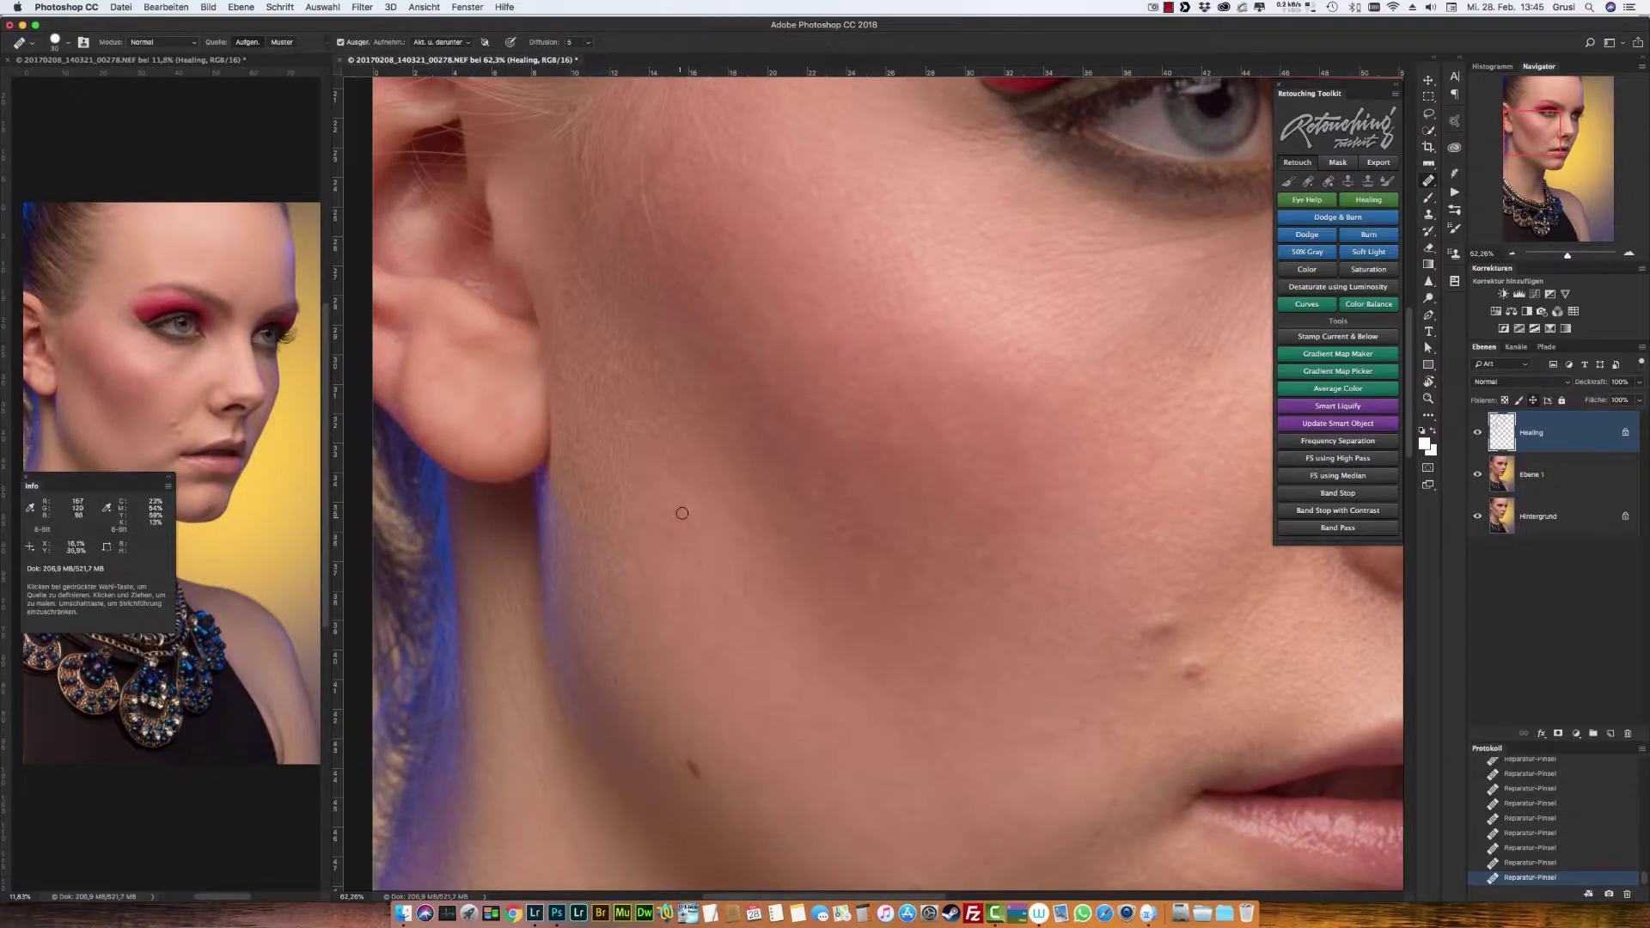
{"action": "scroll", "coordinate": [682, 513], "scroll_direction": "up", "scroll_amount": 1}
{"action": "scroll", "coordinate": [774, 514], "scroll_direction": "down", "scroll_amount": 3}
{"action": "scroll", "coordinate": [774, 514], "scroll_direction": "right", "scroll_amount": 3}
{"action": "scroll", "coordinate": [902, 515], "scroll_direction": "right", "scroll_amount": 5}
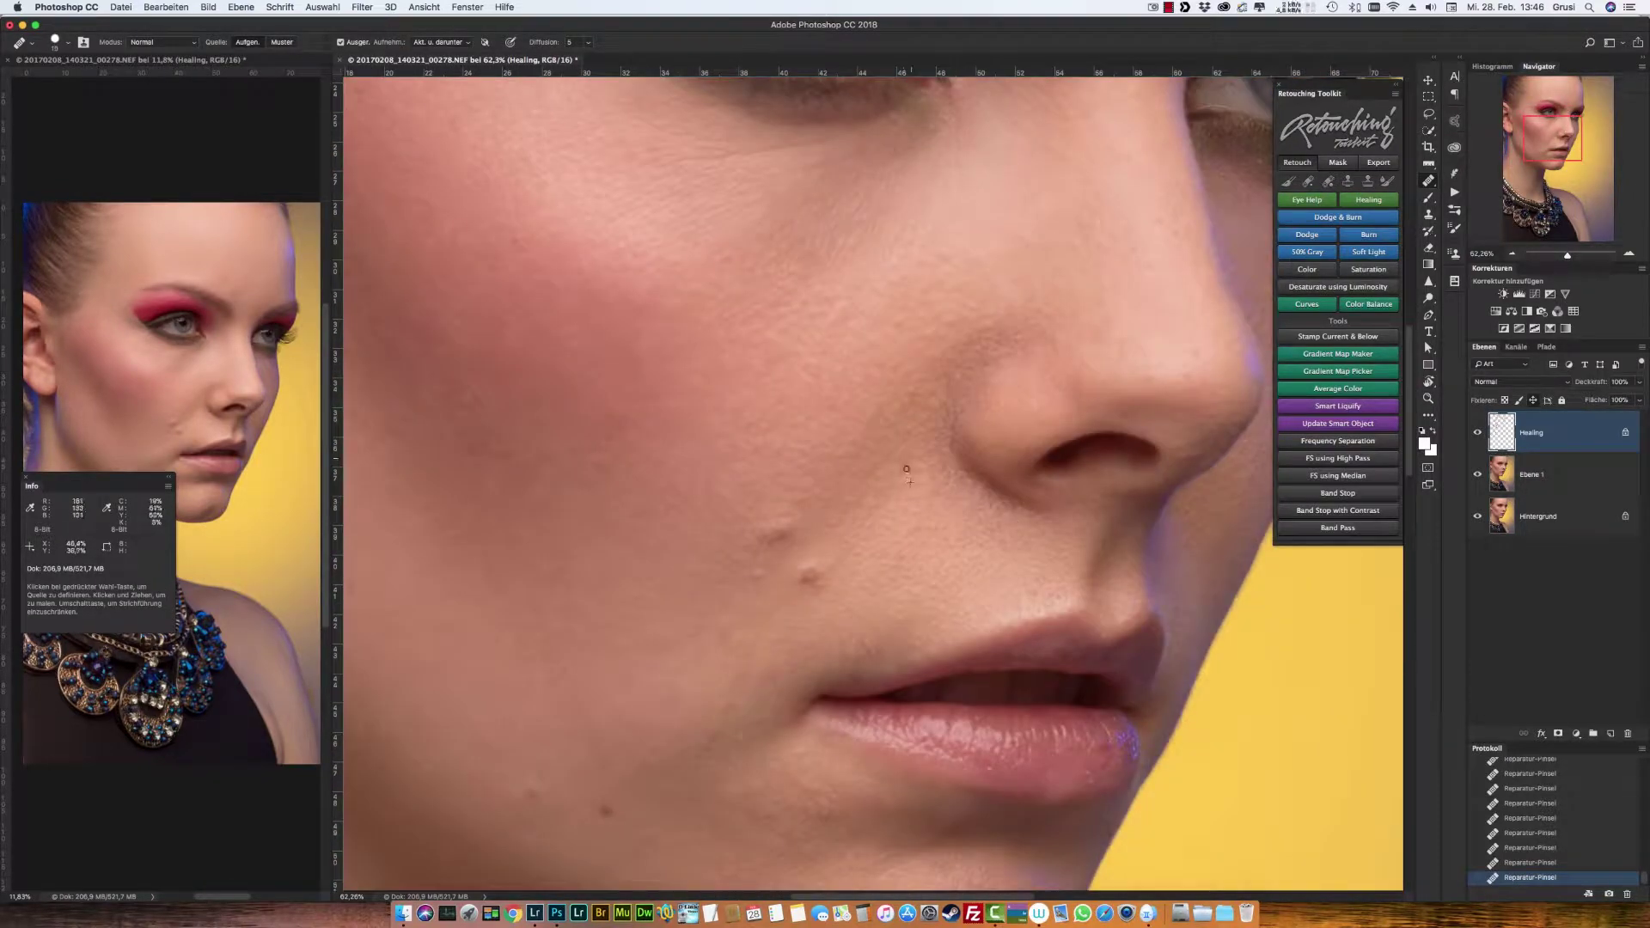
{"action": "scroll", "coordinate": [907, 471], "scroll_direction": "down", "scroll_amount": 3}
{"action": "scroll", "coordinate": [940, 322], "scroll_direction": "down", "scroll_amount": 1}
{"action": "scroll", "coordinate": [928, 344], "scroll_direction": "up", "scroll_amount": 1}
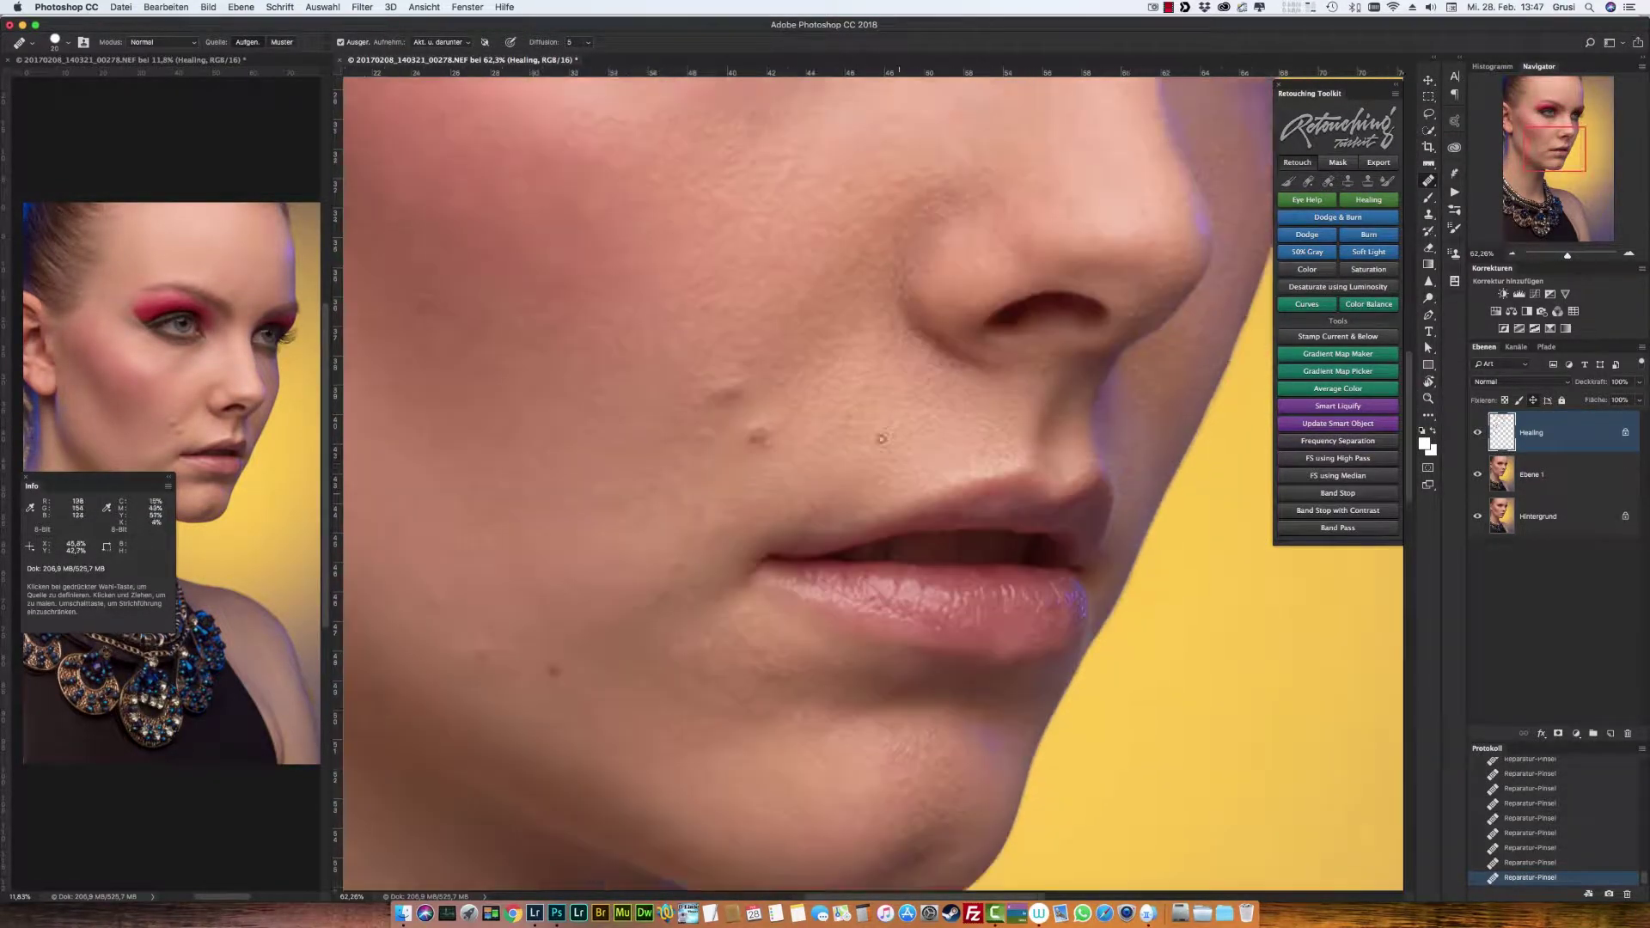
{"action": "scroll", "coordinate": [915, 370], "scroll_direction": "up", "scroll_amount": 2}
{"action": "scroll", "coordinate": [916, 370], "scroll_direction": "right", "scroll_amount": 2}
Step: Heal remaining spots on the nose, cheek and around the mouth
{"action": "scroll", "coordinate": [894, 404], "scroll_direction": "up", "scroll_amount": 5}
{"action": "scroll", "coordinate": [894, 404], "scroll_direction": "right", "scroll_amount": 4}
{"action": "scroll", "coordinate": [909, 341], "scroll_direction": "up", "scroll_amount": 10}
{"action": "scroll", "coordinate": [910, 341], "scroll_direction": "left", "scroll_amount": 7}
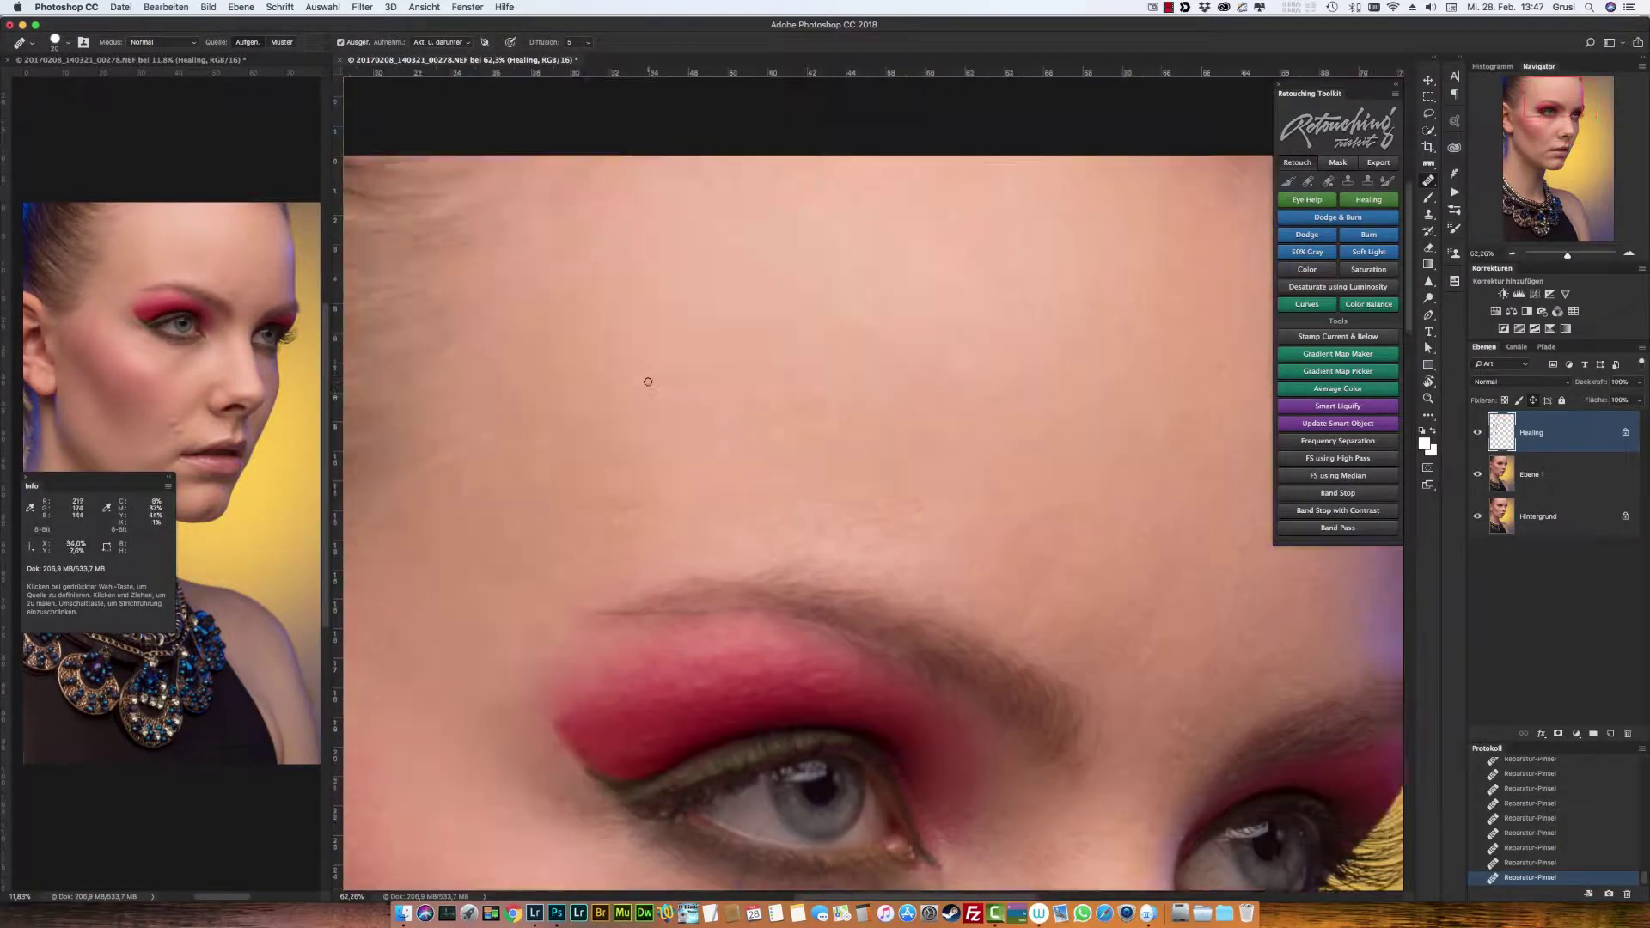
{"action": "scroll", "coordinate": [1063, 333], "scroll_direction": "up", "scroll_amount": 2}
{"action": "scroll", "coordinate": [1062, 332], "scroll_direction": "right", "scroll_amount": 5}
{"action": "scroll", "coordinate": [1063, 471], "scroll_direction": "down", "scroll_amount": 3}
{"action": "scroll", "coordinate": [829, 557], "scroll_direction": "down", "scroll_amount": 3}
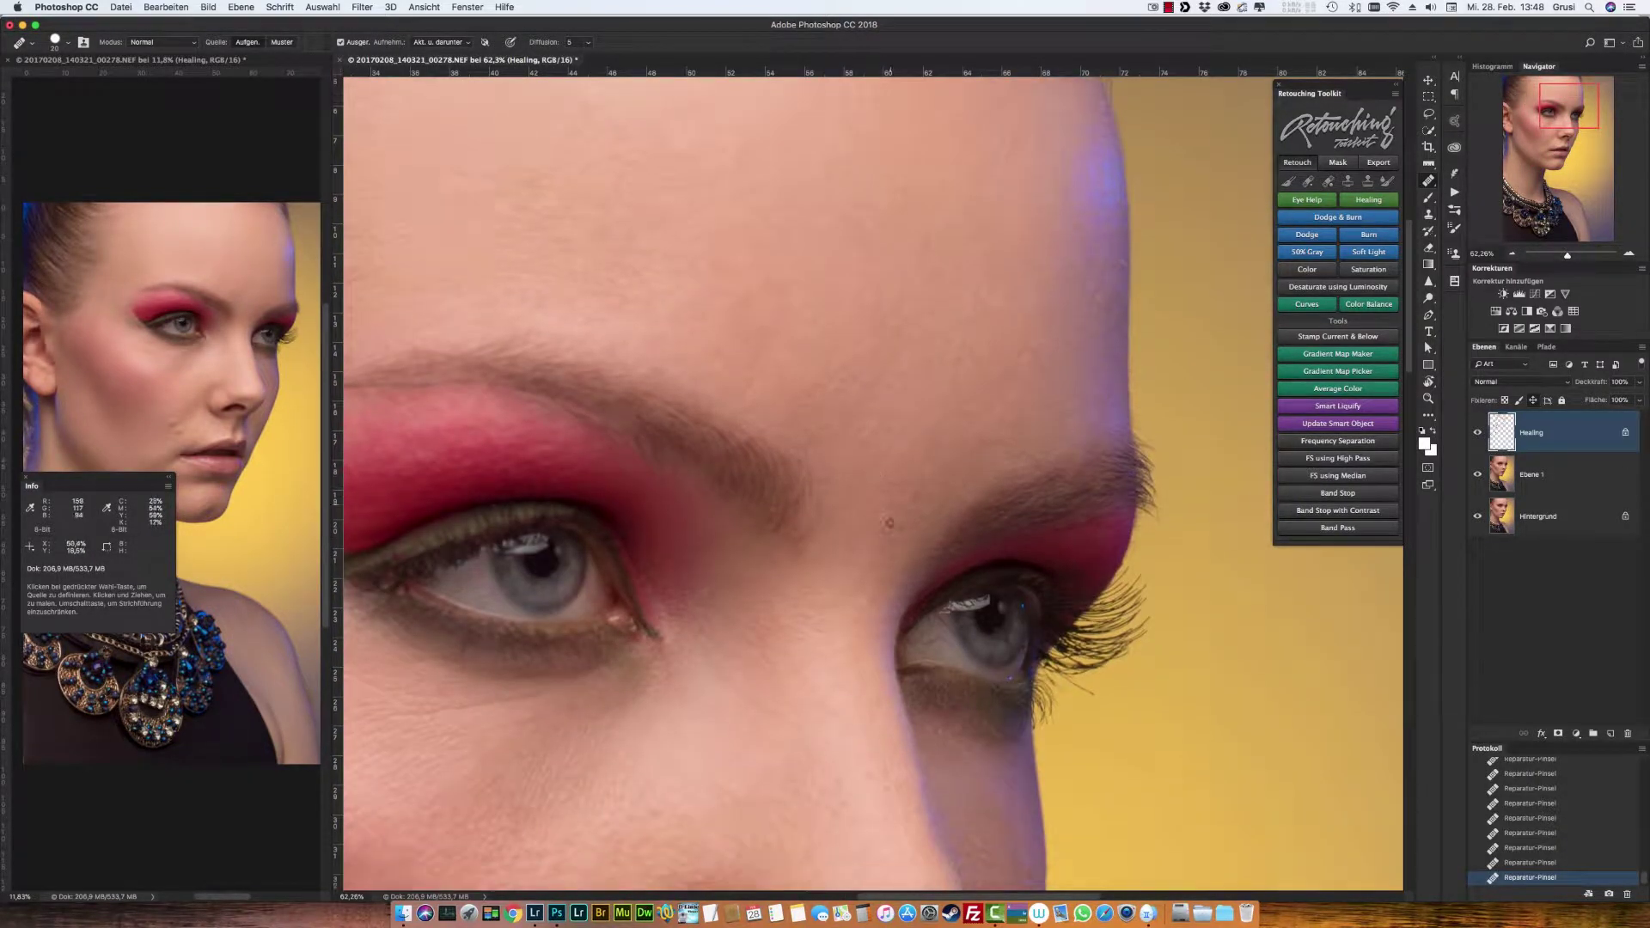
{"action": "scroll", "coordinate": [869, 565], "scroll_direction": "down", "scroll_amount": 6}
{"action": "scroll", "coordinate": [847, 566], "scroll_direction": "down", "scroll_amount": 2}
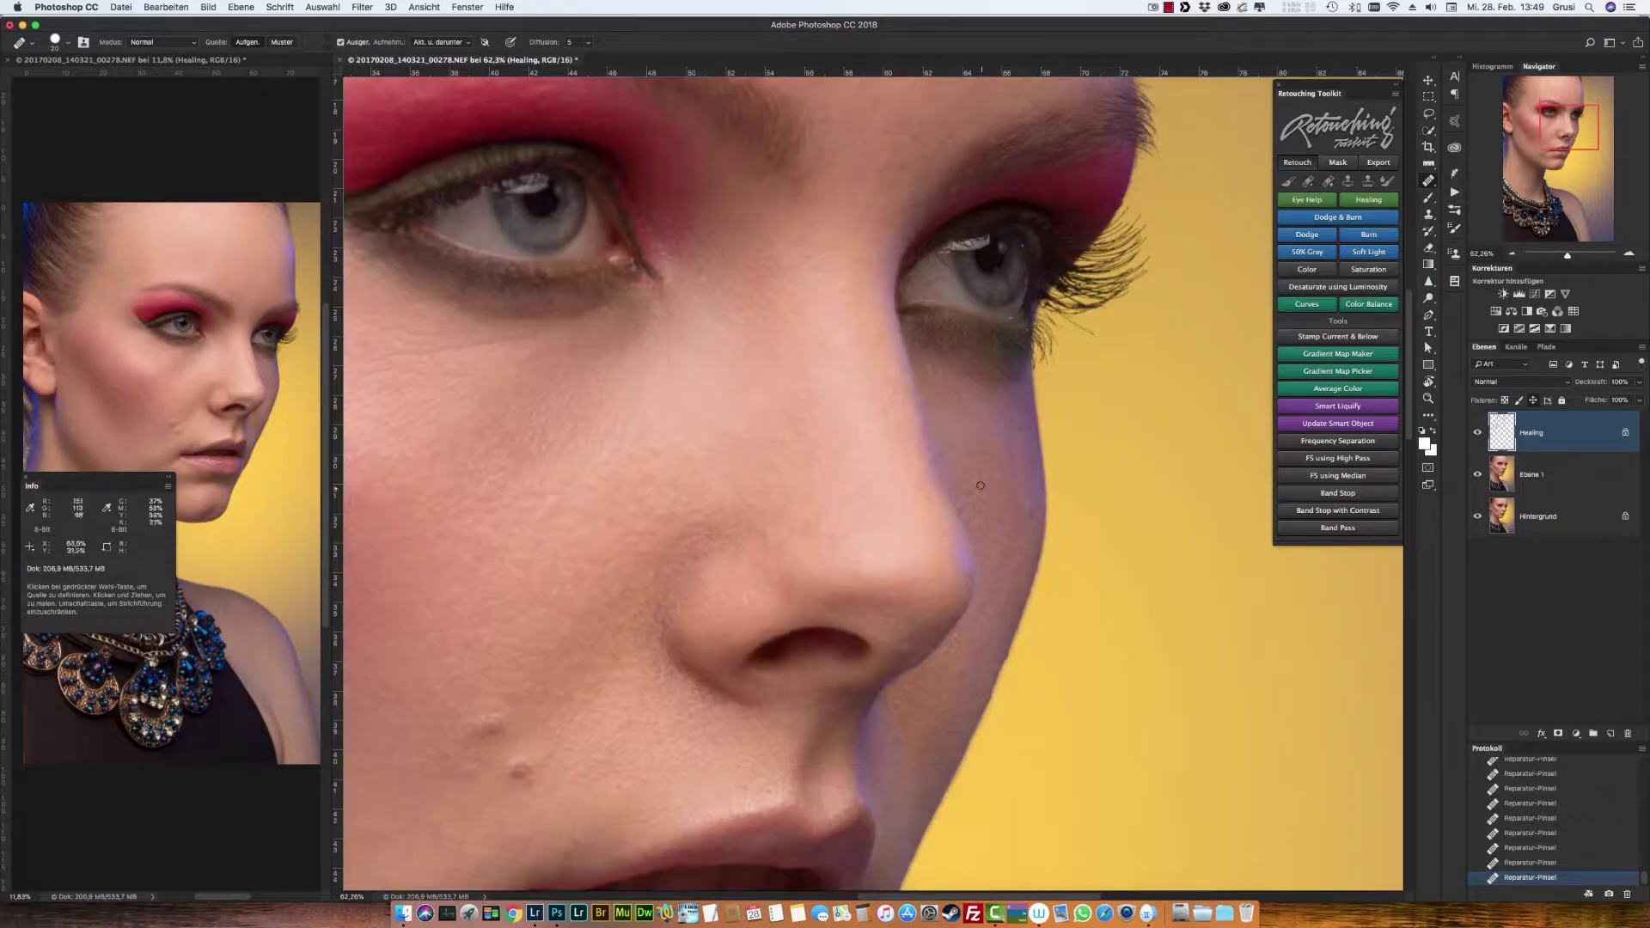
{"action": "scroll", "coordinate": [834, 593], "scroll_direction": "down", "scroll_amount": 8}
{"action": "scroll", "coordinate": [834, 593], "scroll_direction": "left", "scroll_amount": 2}
{"action": "scroll", "coordinate": [814, 629], "scroll_direction": "down", "scroll_amount": 4}
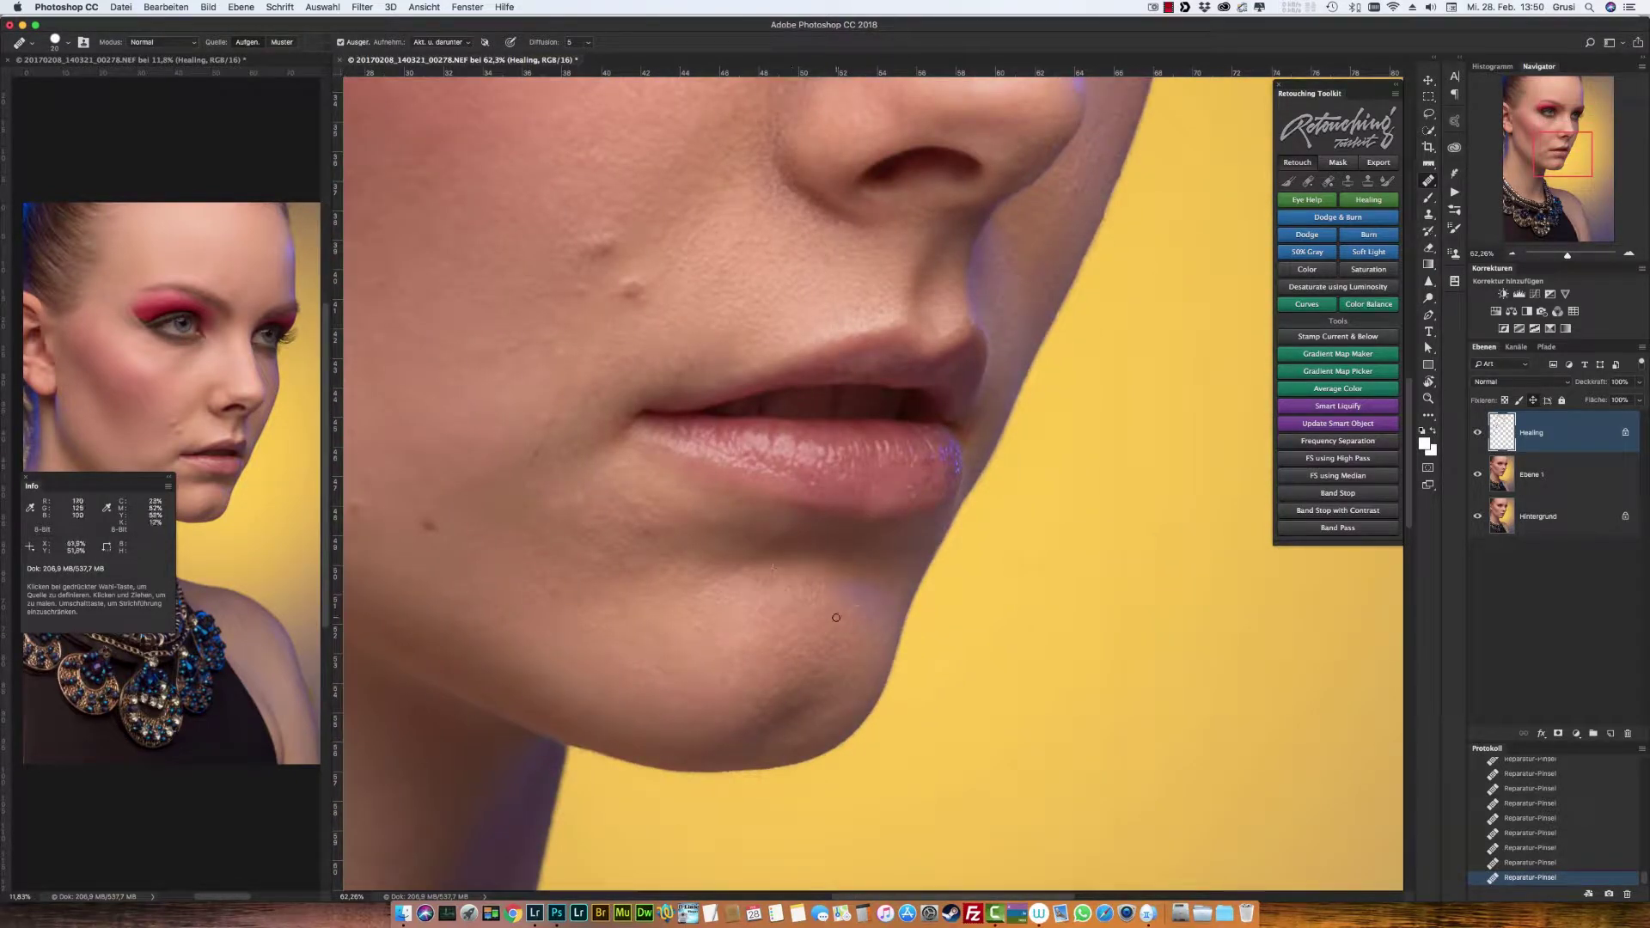
{"action": "scroll", "coordinate": [648, 532], "scroll_direction": "up", "scroll_amount": 1}
{"action": "scroll", "coordinate": [649, 531], "scroll_direction": "left", "scroll_amount": 2}
{"action": "scroll", "coordinate": [653, 535], "scroll_direction": "up", "scroll_amount": 2}
{"action": "scroll", "coordinate": [653, 535], "scroll_direction": "left", "scroll_amount": 1}
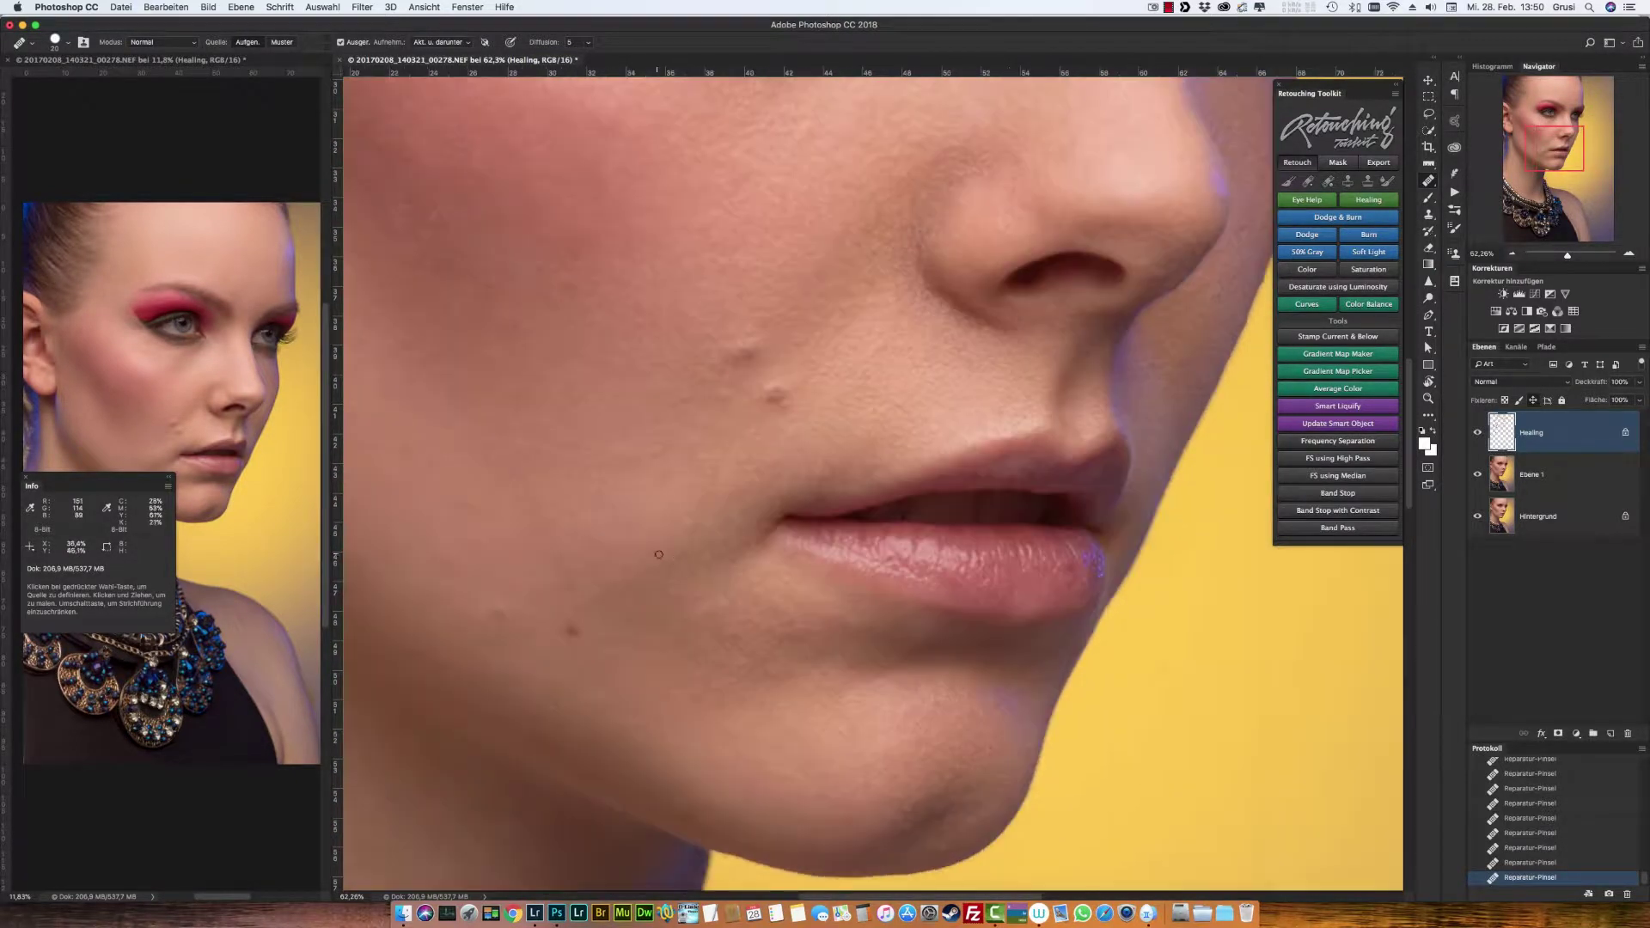
{"action": "scroll", "coordinate": [676, 547], "scroll_direction": "left", "scroll_amount": 3}
{"action": "scroll", "coordinate": [677, 547], "scroll_direction": "up", "scroll_amount": 4}
{"action": "scroll", "coordinate": [677, 547], "scroll_direction": "left", "scroll_amount": 2}
Step: Heal blemishes on the neck and around the ear
{"action": "scroll", "coordinate": [745, 362], "scroll_direction": "down", "scroll_amount": 3}
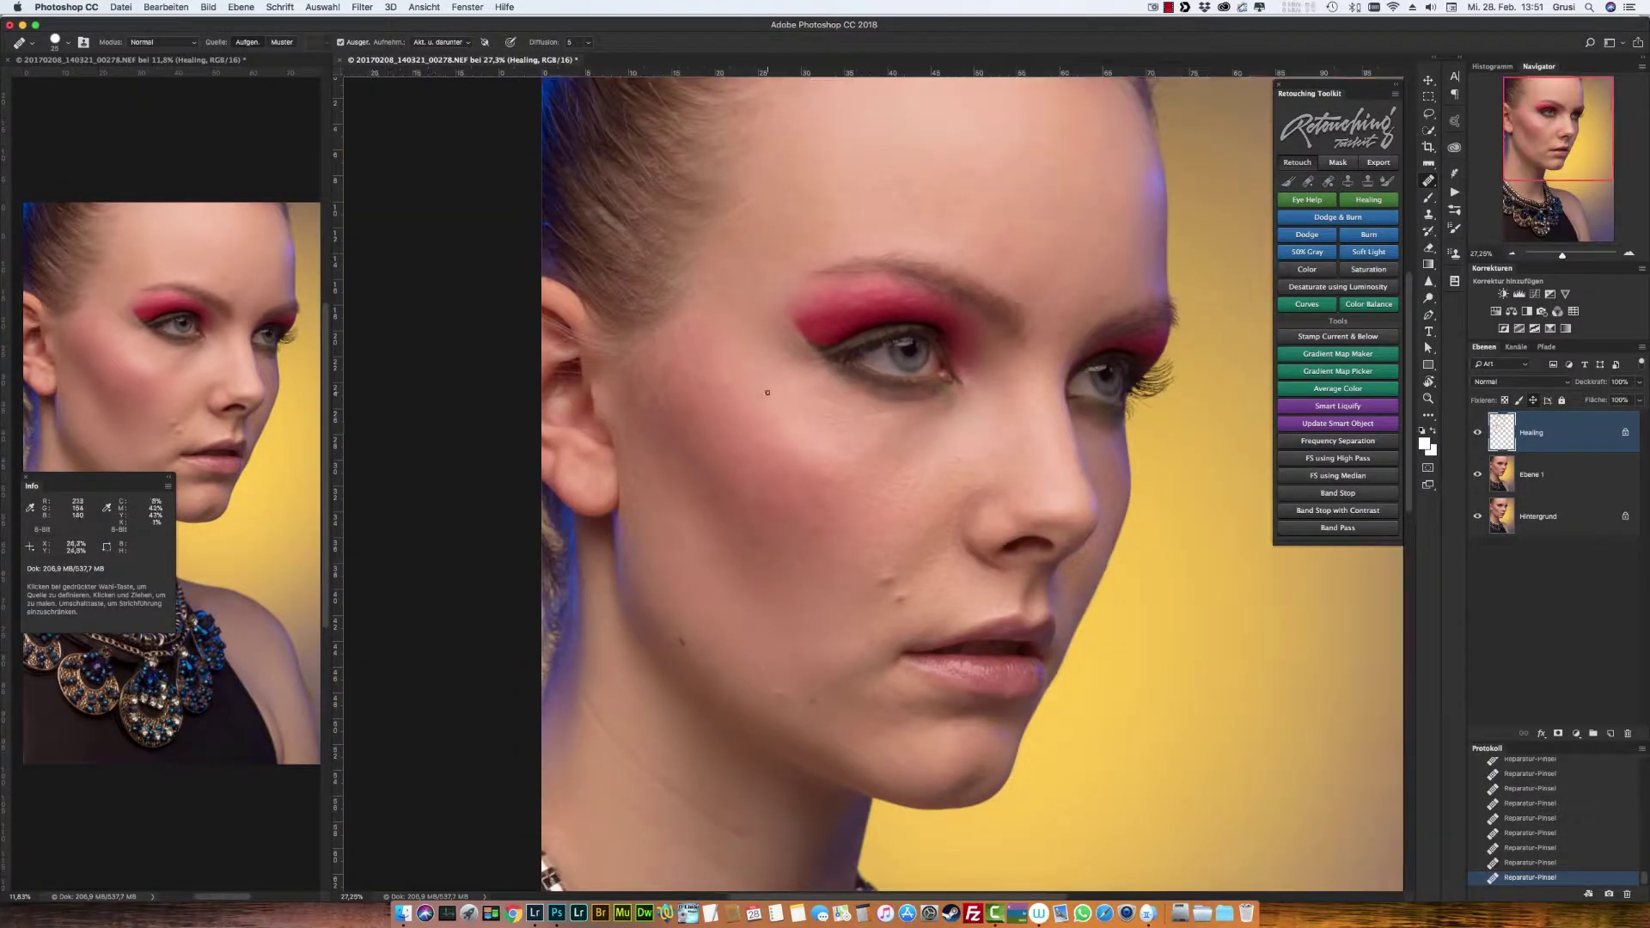
{"action": "scroll", "coordinate": [744, 362], "scroll_direction": "down", "scroll_amount": 6}
{"action": "scroll", "coordinate": [744, 386], "scroll_direction": "up", "scroll_amount": 3}
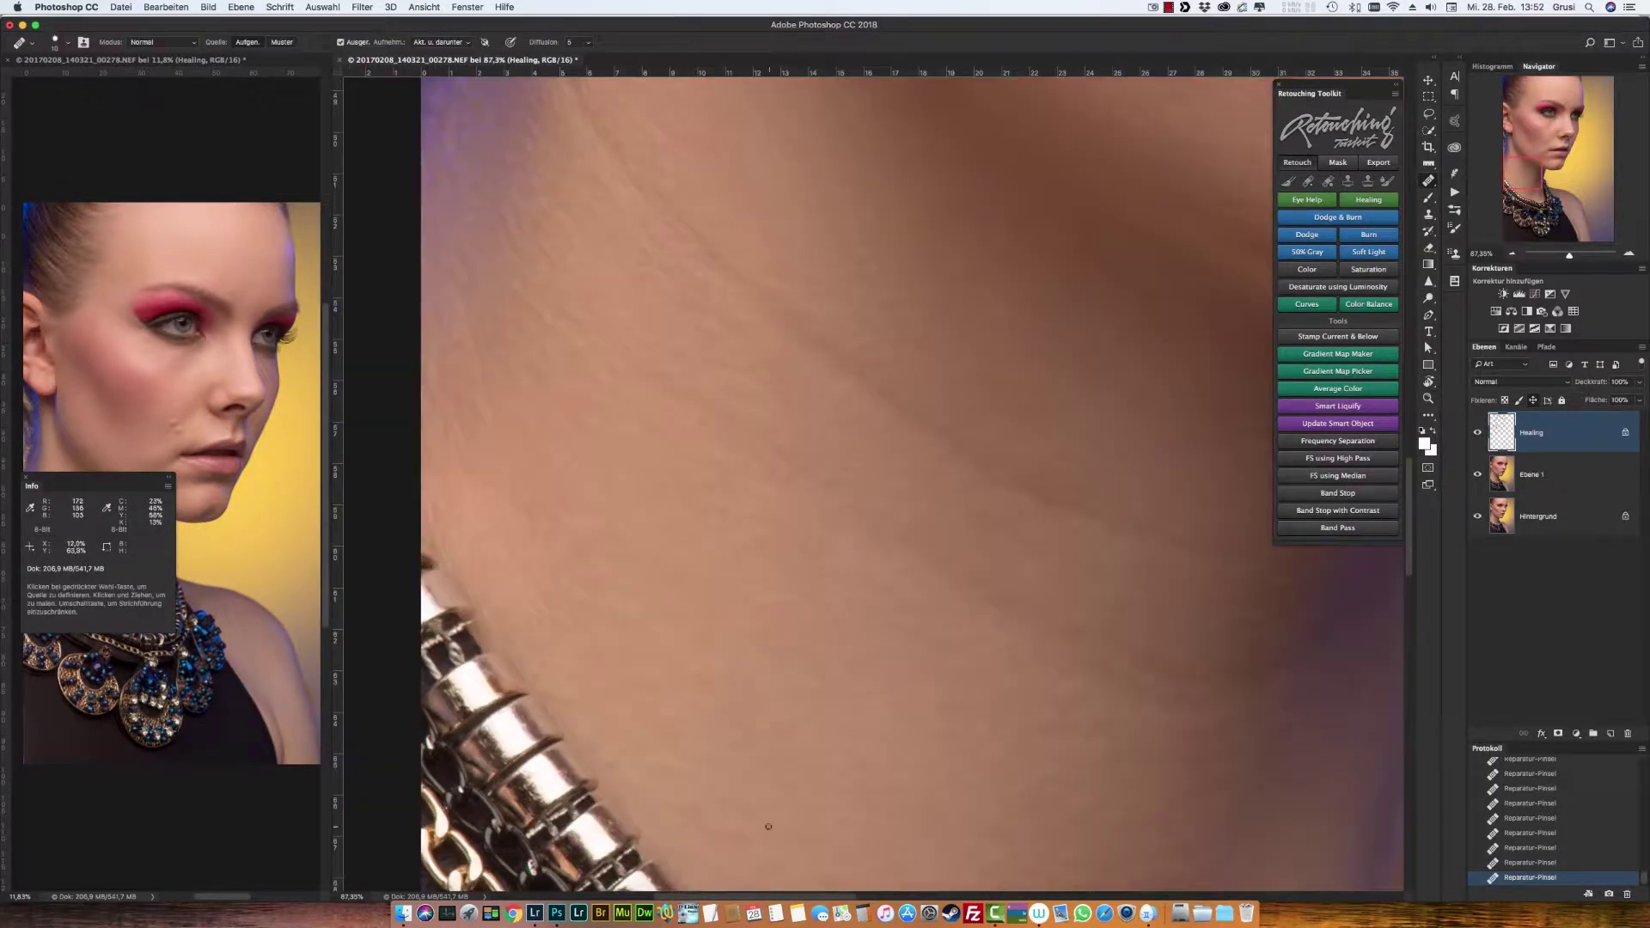
{"action": "scroll", "coordinate": [745, 425], "scroll_direction": "up", "scroll_amount": 1}
{"action": "scroll", "coordinate": [745, 425], "scroll_direction": "up", "scroll_amount": 5}
{"action": "scroll", "coordinate": [688, 481], "scroll_direction": "up", "scroll_amount": 5}
{"action": "scroll", "coordinate": [687, 482], "scroll_direction": "left", "scroll_amount": 2}
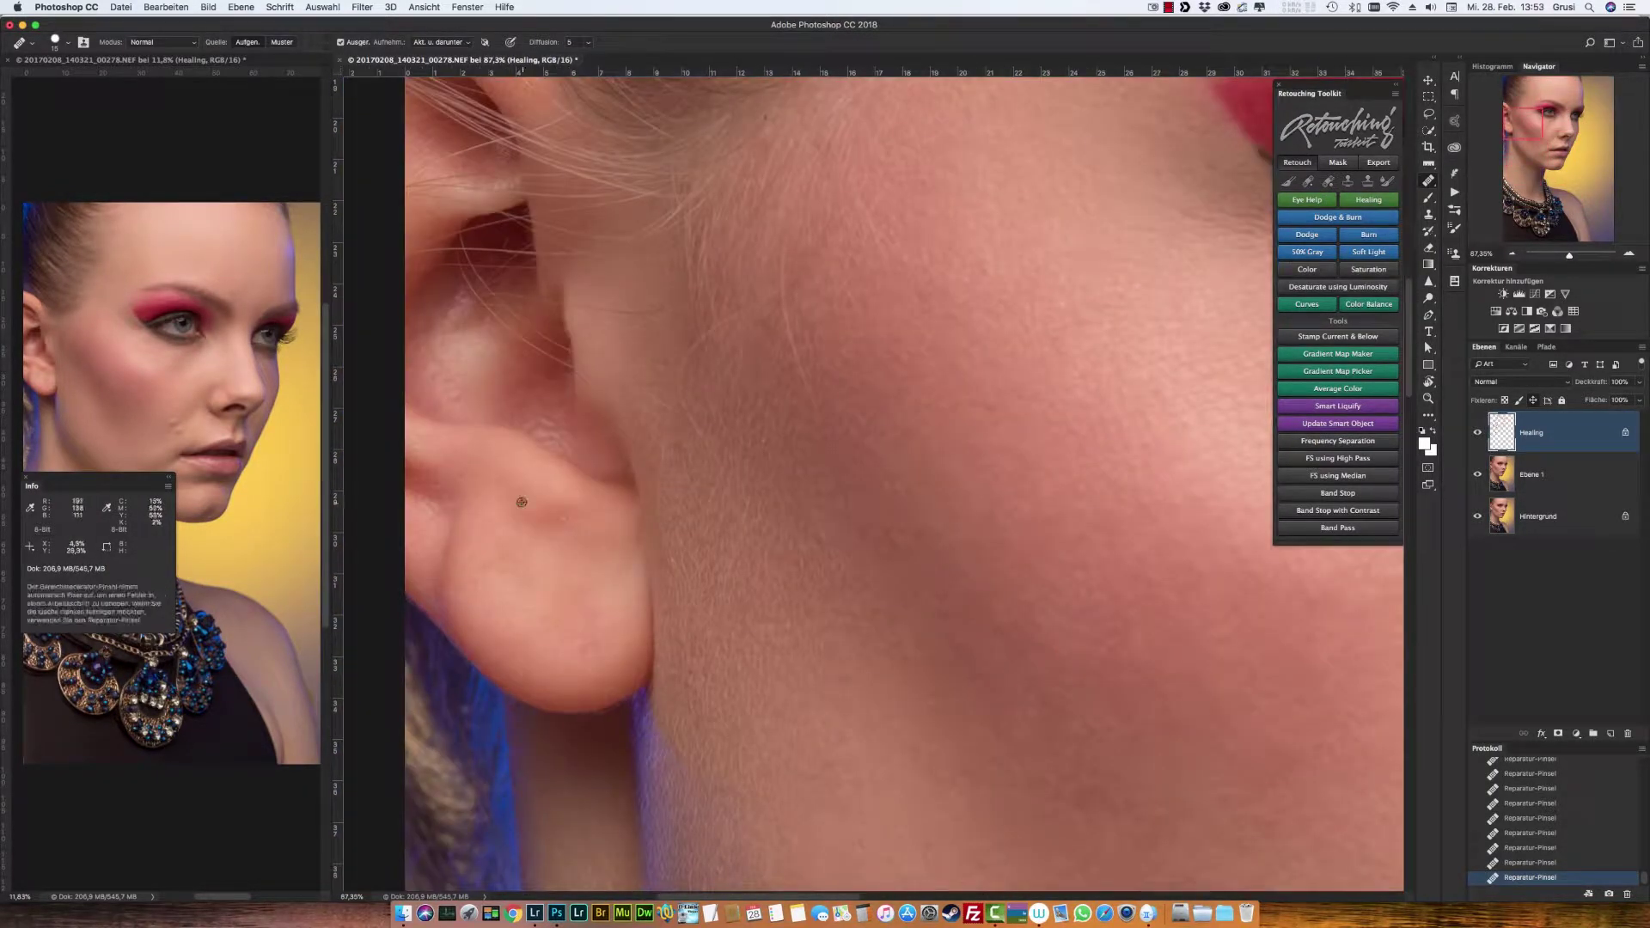
{"action": "scroll", "coordinate": [635, 529], "scroll_direction": "left", "scroll_amount": 2}
{"action": "scroll", "coordinate": [636, 528], "scroll_direction": "up", "scroll_amount": 1}
{"action": "scroll", "coordinate": [817, 490], "scroll_direction": "left", "scroll_amount": 3}
{"action": "scroll", "coordinate": [871, 402], "scroll_direction": "up", "scroll_amount": 2}
Step: Clone over flaws along the temple hairline with the Clone Stamp
{"action": "scroll", "coordinate": [871, 402], "scroll_direction": "right", "scroll_amount": 1}
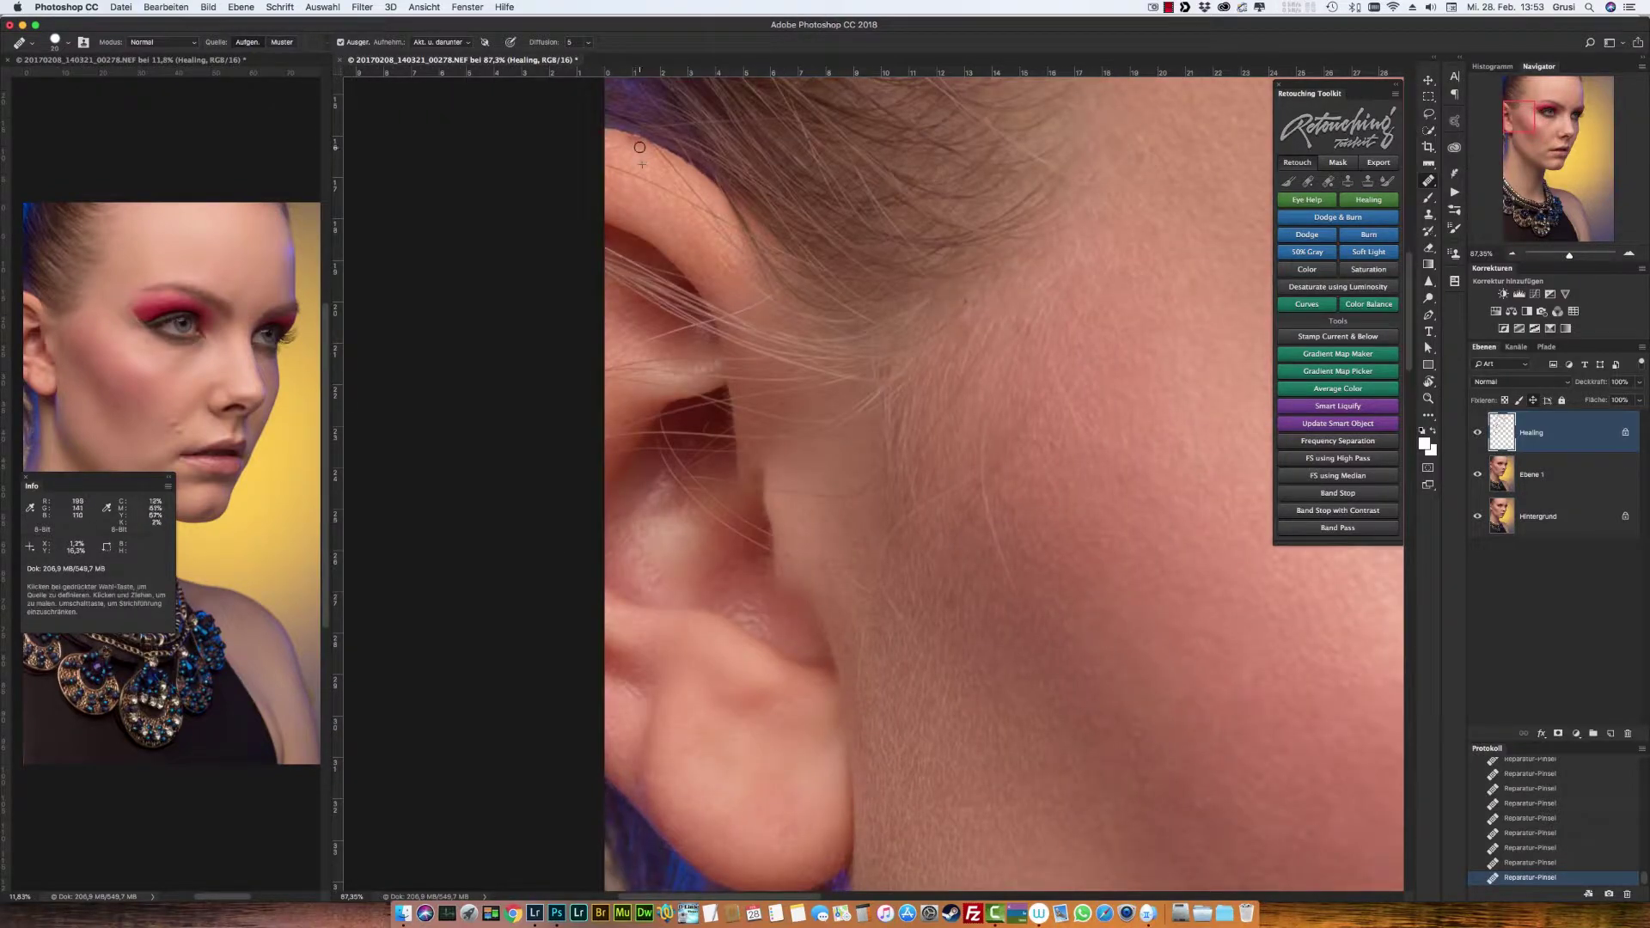
{"action": "key", "text": "s"}
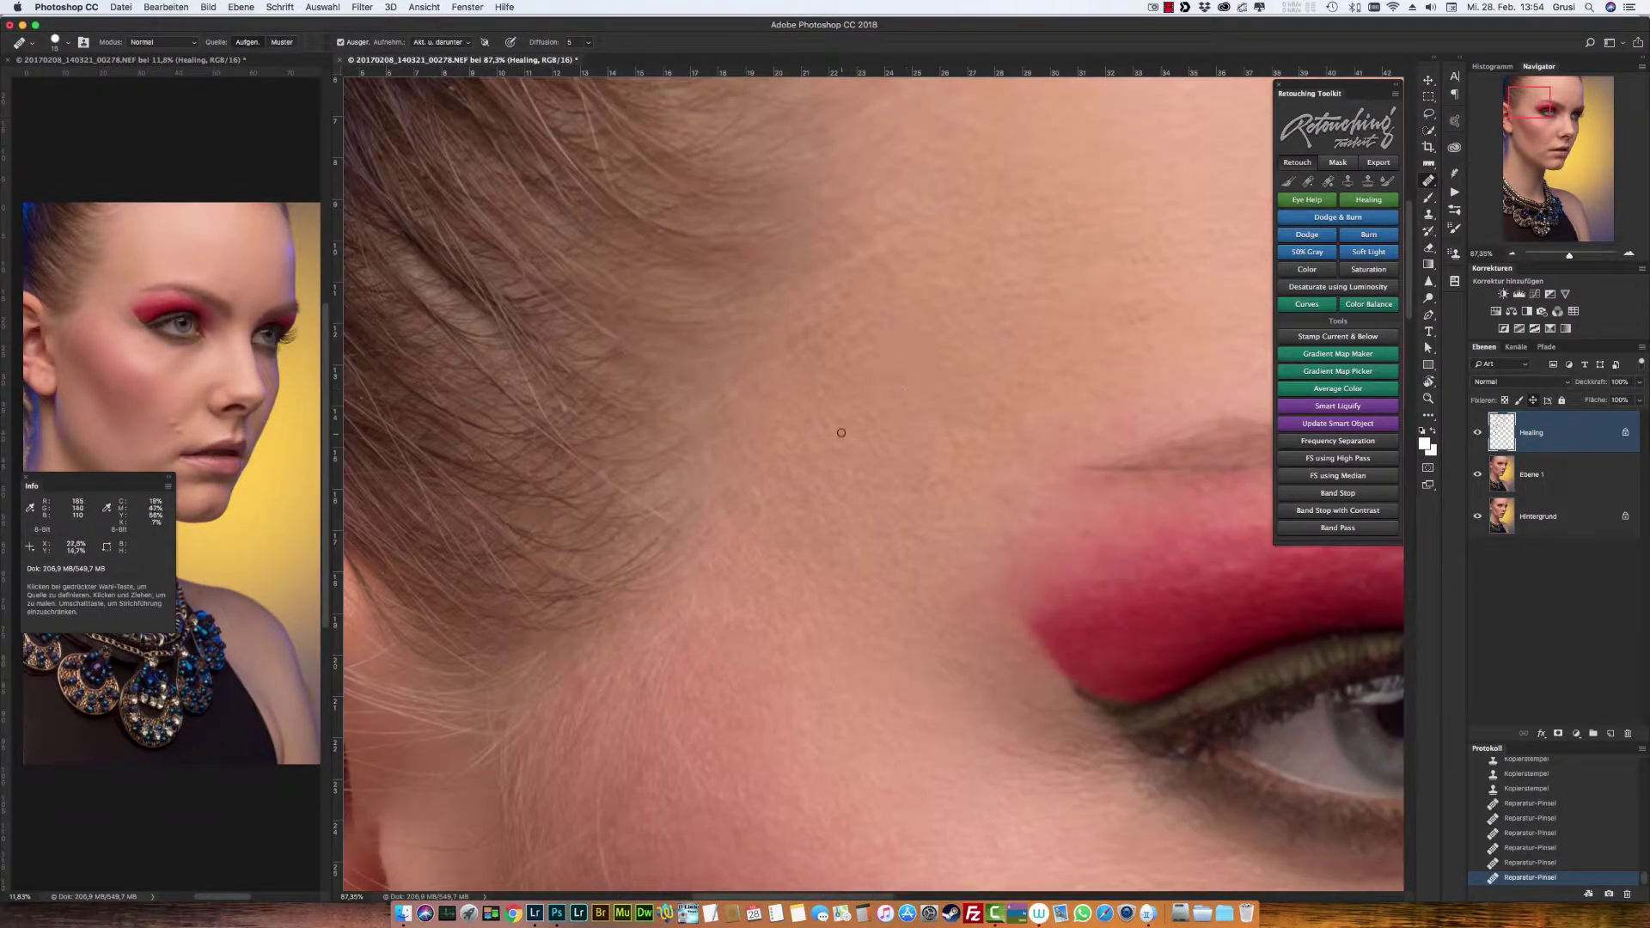
{"action": "scroll", "coordinate": [876, 619], "scroll_direction": "up", "scroll_amount": 5, "text": "alt"}
Step: Shrink the Healing Brush and paint out dust specks on the black top by the necklace
{"action": "scroll", "coordinate": [877, 619], "scroll_direction": "down", "scroll_amount": 10}
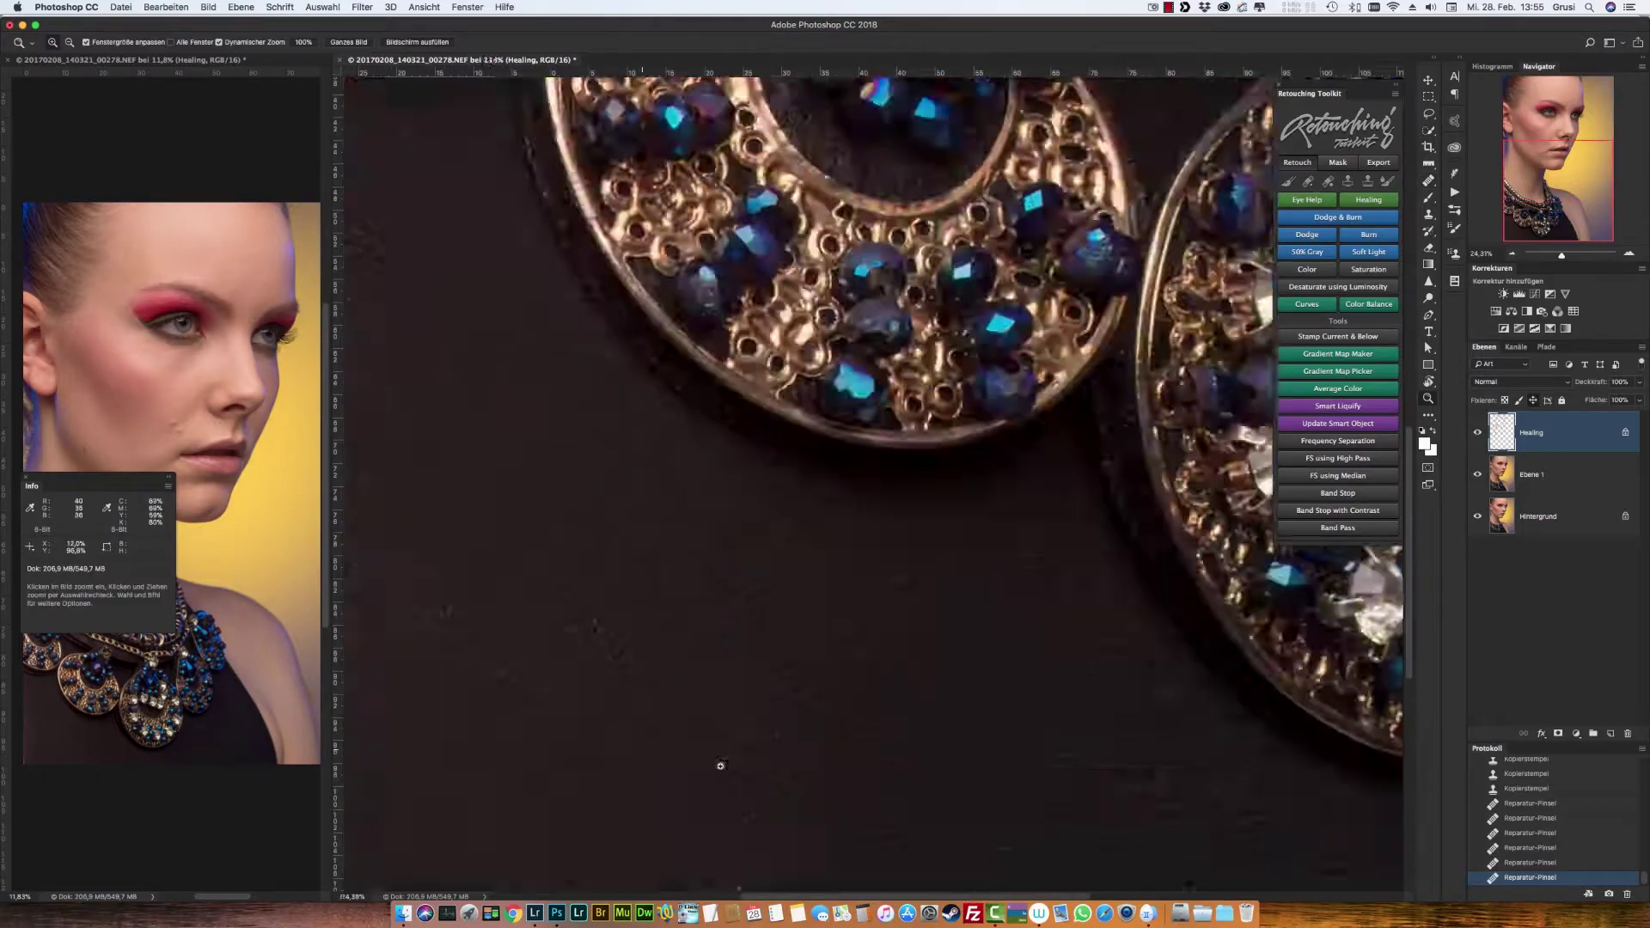
{"action": "key", "text": "bracketleft"}
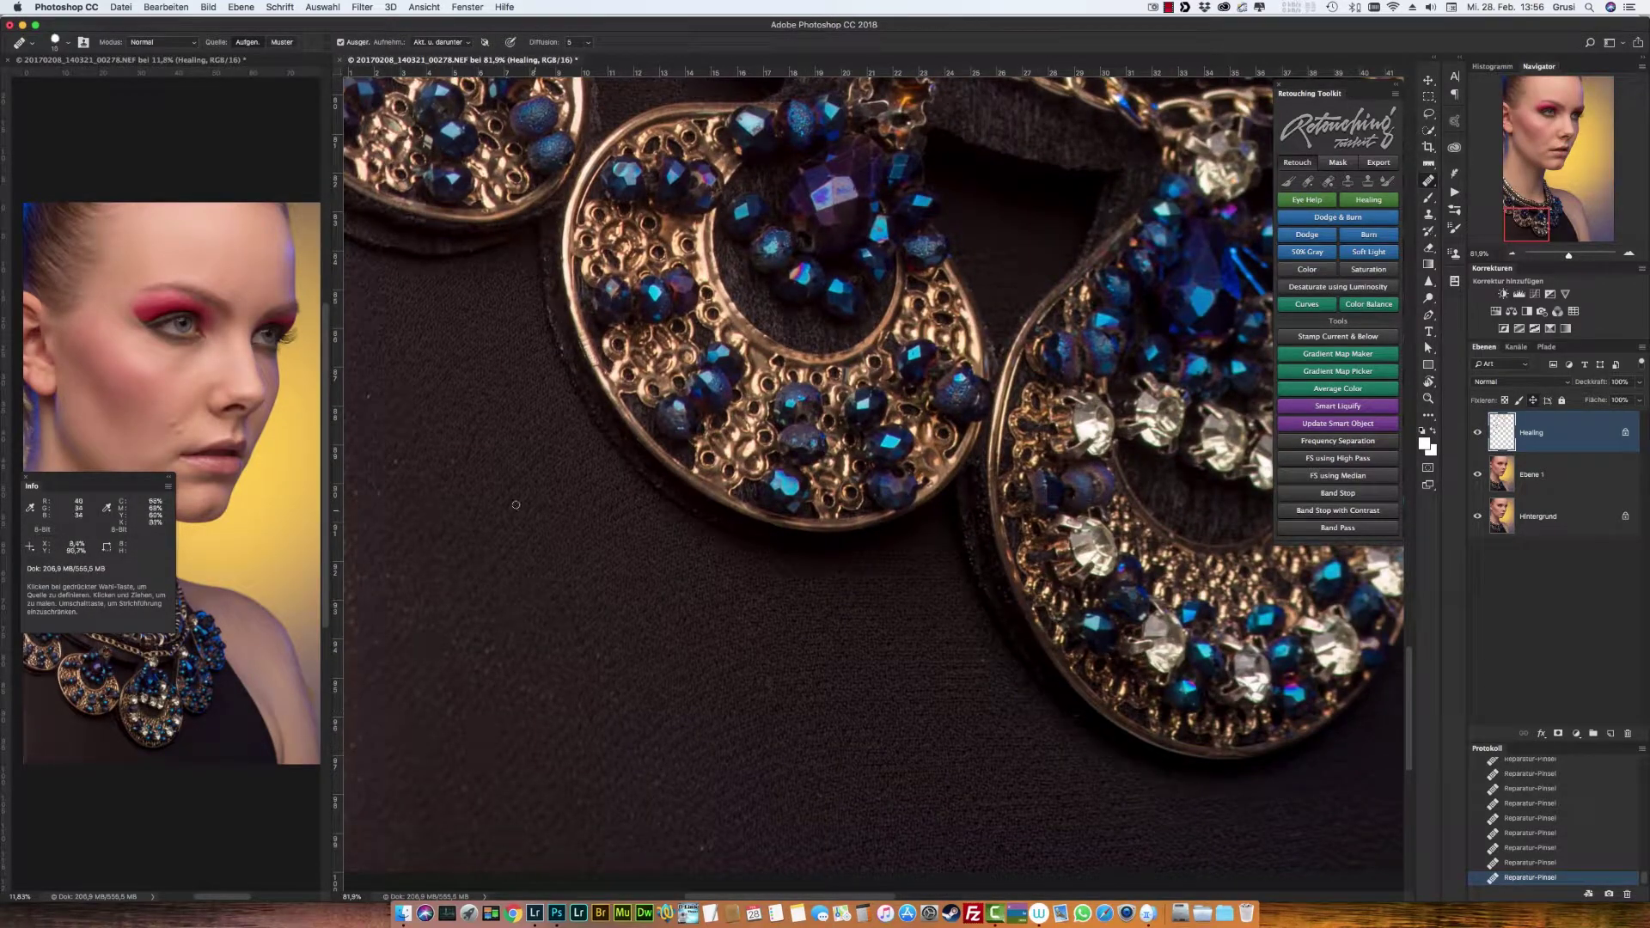
{"action": "left_click_drag", "start_coordinate": [354, 493], "coordinate": [590, 469]}
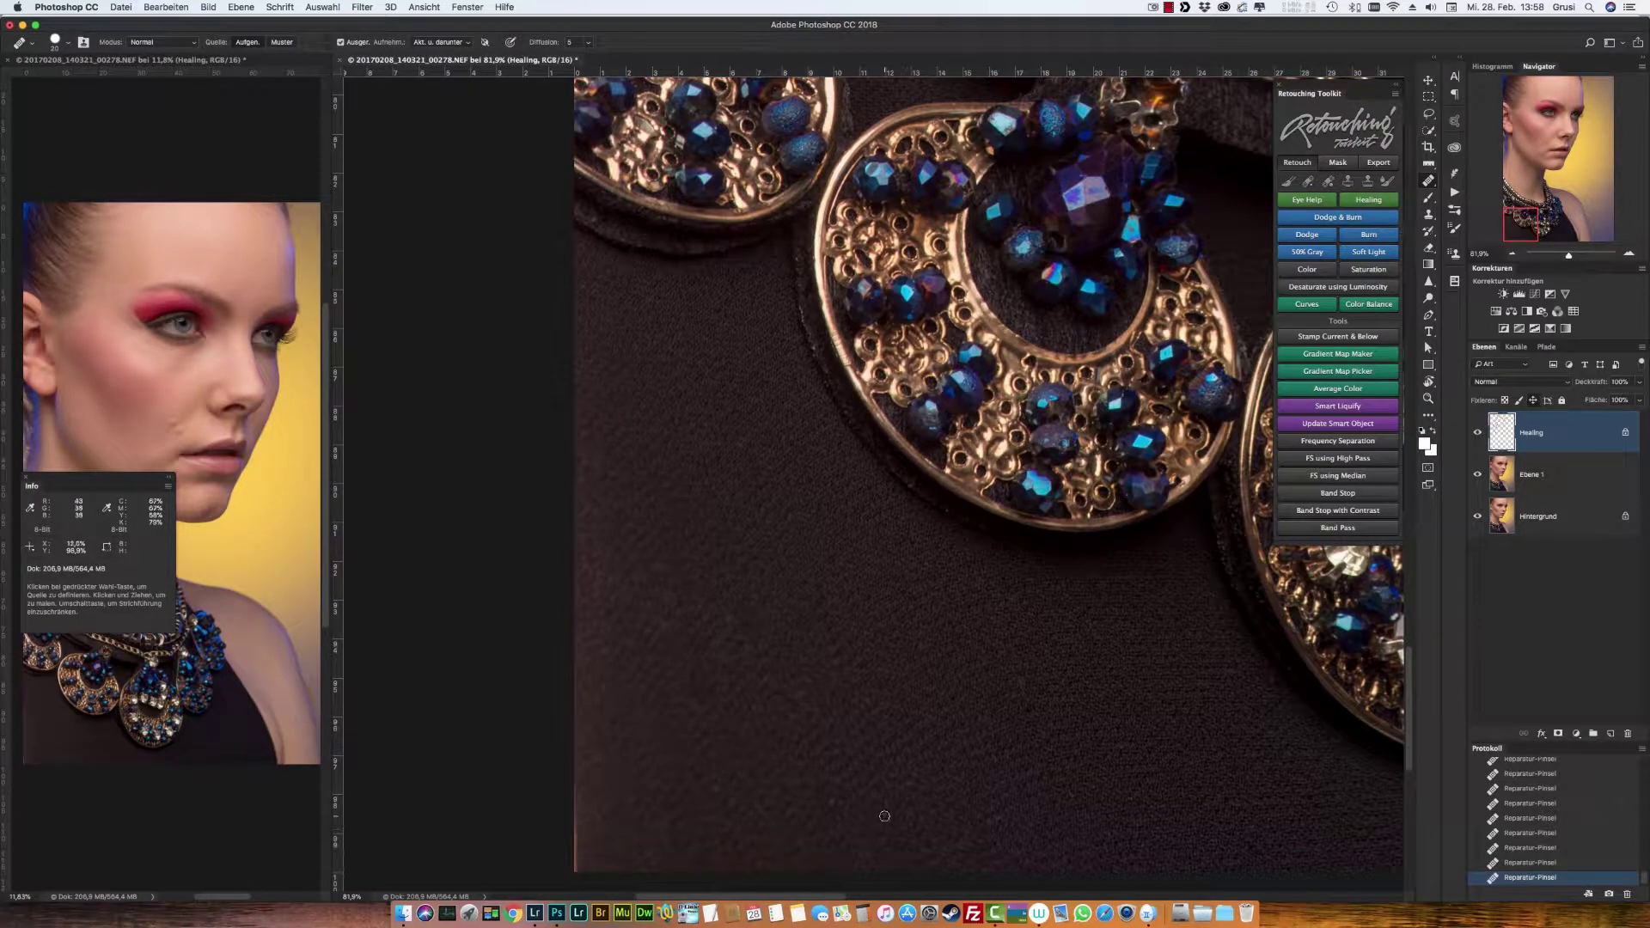
{"action": "scroll", "coordinate": [739, 601], "scroll_direction": "down", "scroll_amount": 3}
{"action": "scroll", "coordinate": [748, 550], "scroll_direction": "right", "scroll_amount": 10}
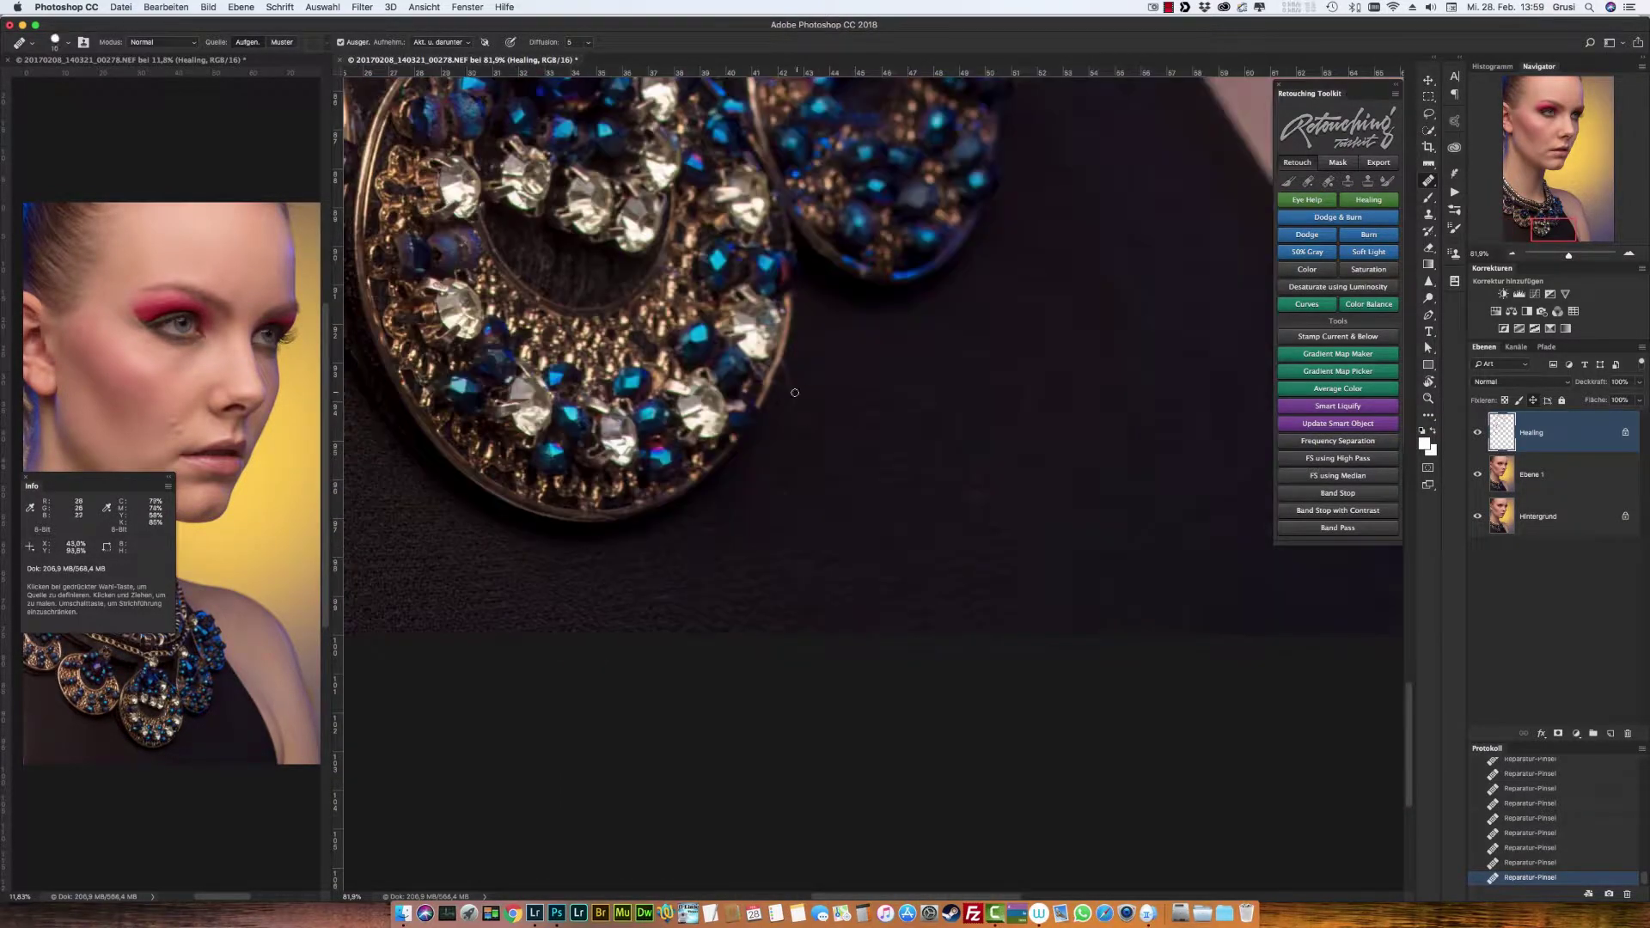
{"action": "scroll", "coordinate": [987, 494], "scroll_direction": "up", "scroll_amount": 5}
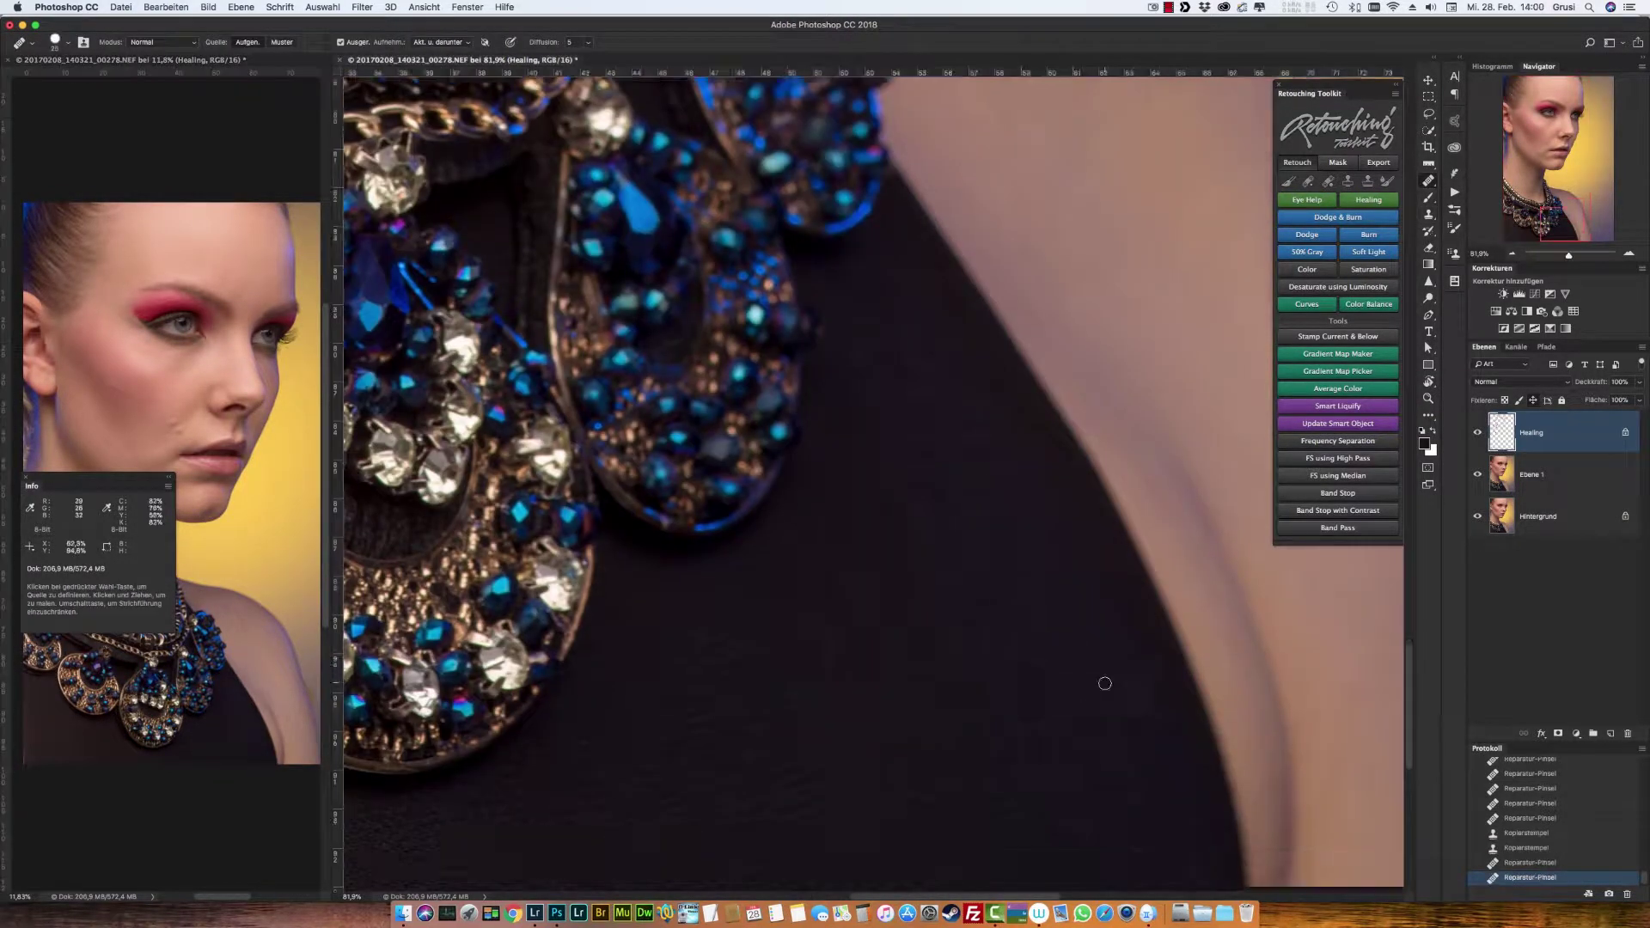
{"action": "scroll", "coordinate": [1085, 665], "scroll_direction": "up", "scroll_amount": 3}
{"action": "scroll", "coordinate": [1085, 665], "scroll_direction": "up", "scroll_amount": 5}
{"action": "scroll", "coordinate": [670, 570], "scroll_direction": "up", "scroll_amount": 5}
{"action": "scroll", "coordinate": [957, 339], "scroll_direction": "up", "scroll_amount": 5}
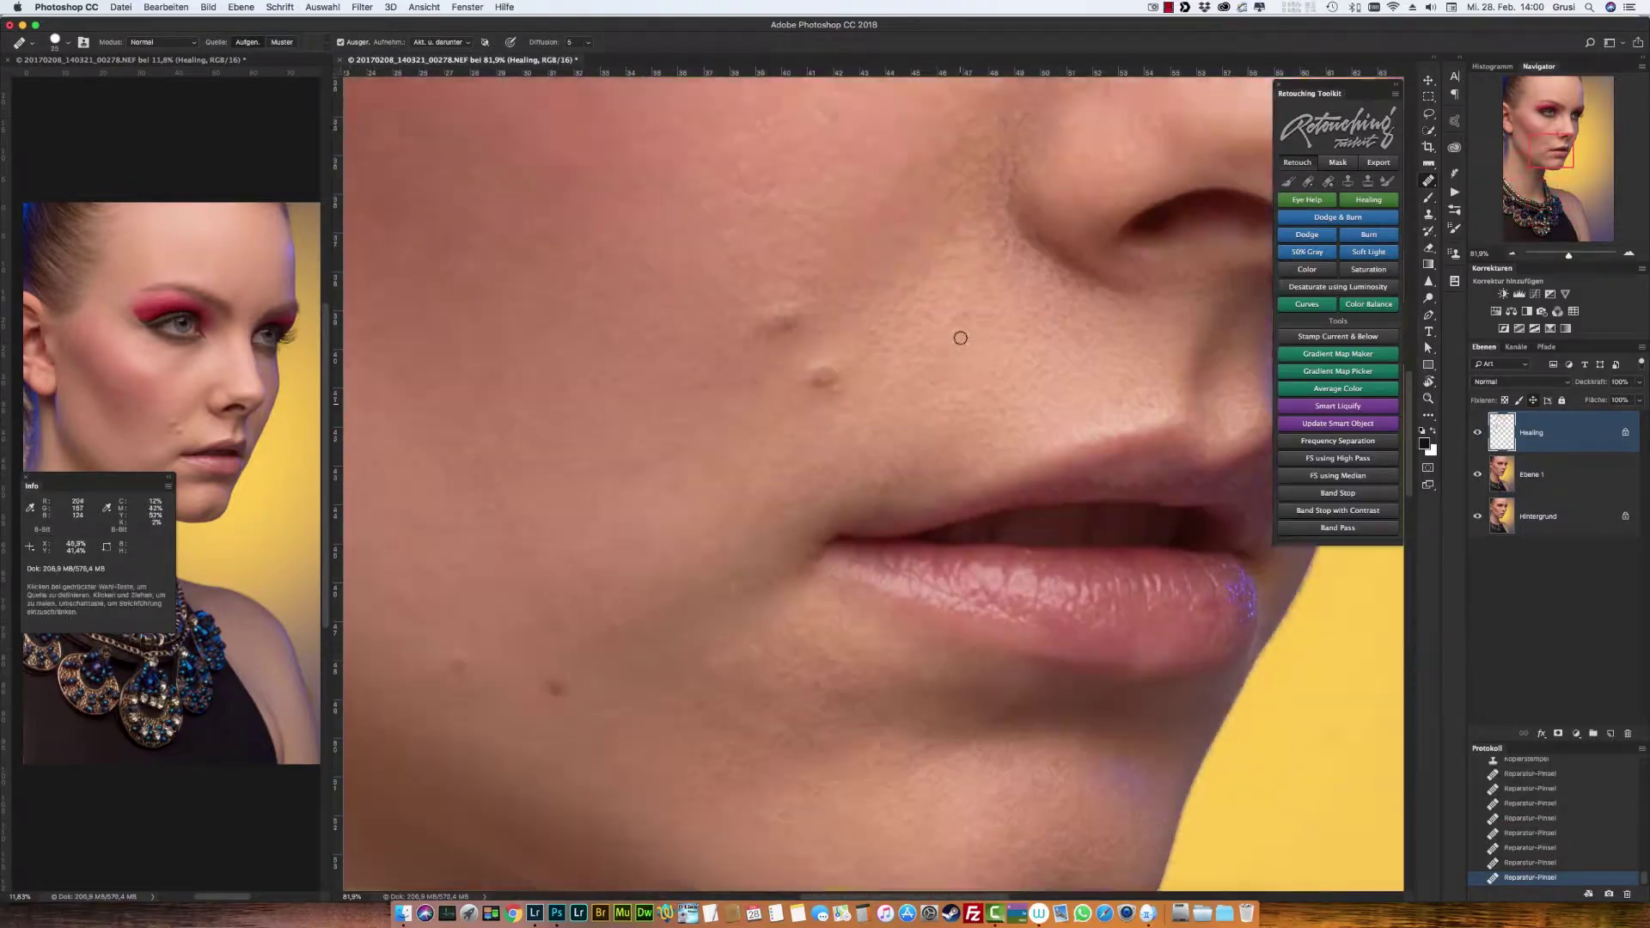
{"action": "scroll", "coordinate": [1002, 633], "scroll_direction": "up", "scroll_amount": 3}
{"action": "scroll", "coordinate": [984, 565], "scroll_direction": "up", "scroll_amount": 5}
{"action": "scroll", "coordinate": [1073, 492], "scroll_direction": "up", "scroll_amount": 5}
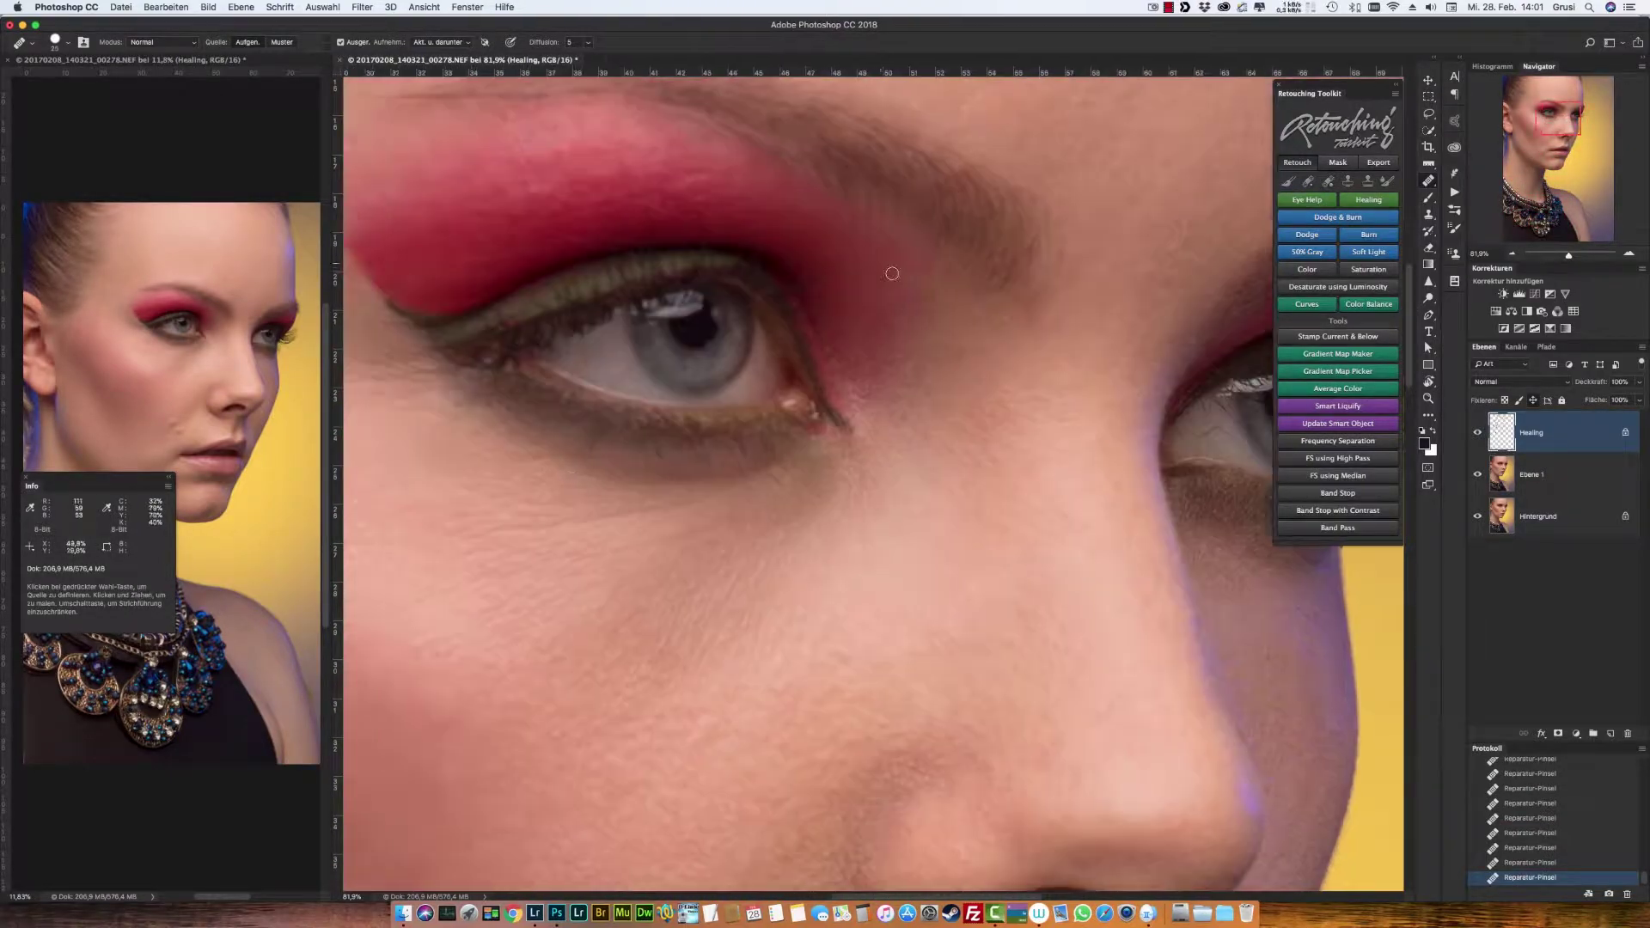
{"action": "scroll", "coordinate": [859, 430], "scroll_direction": "up", "scroll_amount": 5}
{"action": "scroll", "coordinate": [652, 394], "scroll_direction": "up", "scroll_amount": 3}
{"action": "scroll", "coordinate": [1157, 500], "scroll_direction": "down", "scroll_amount": 5}
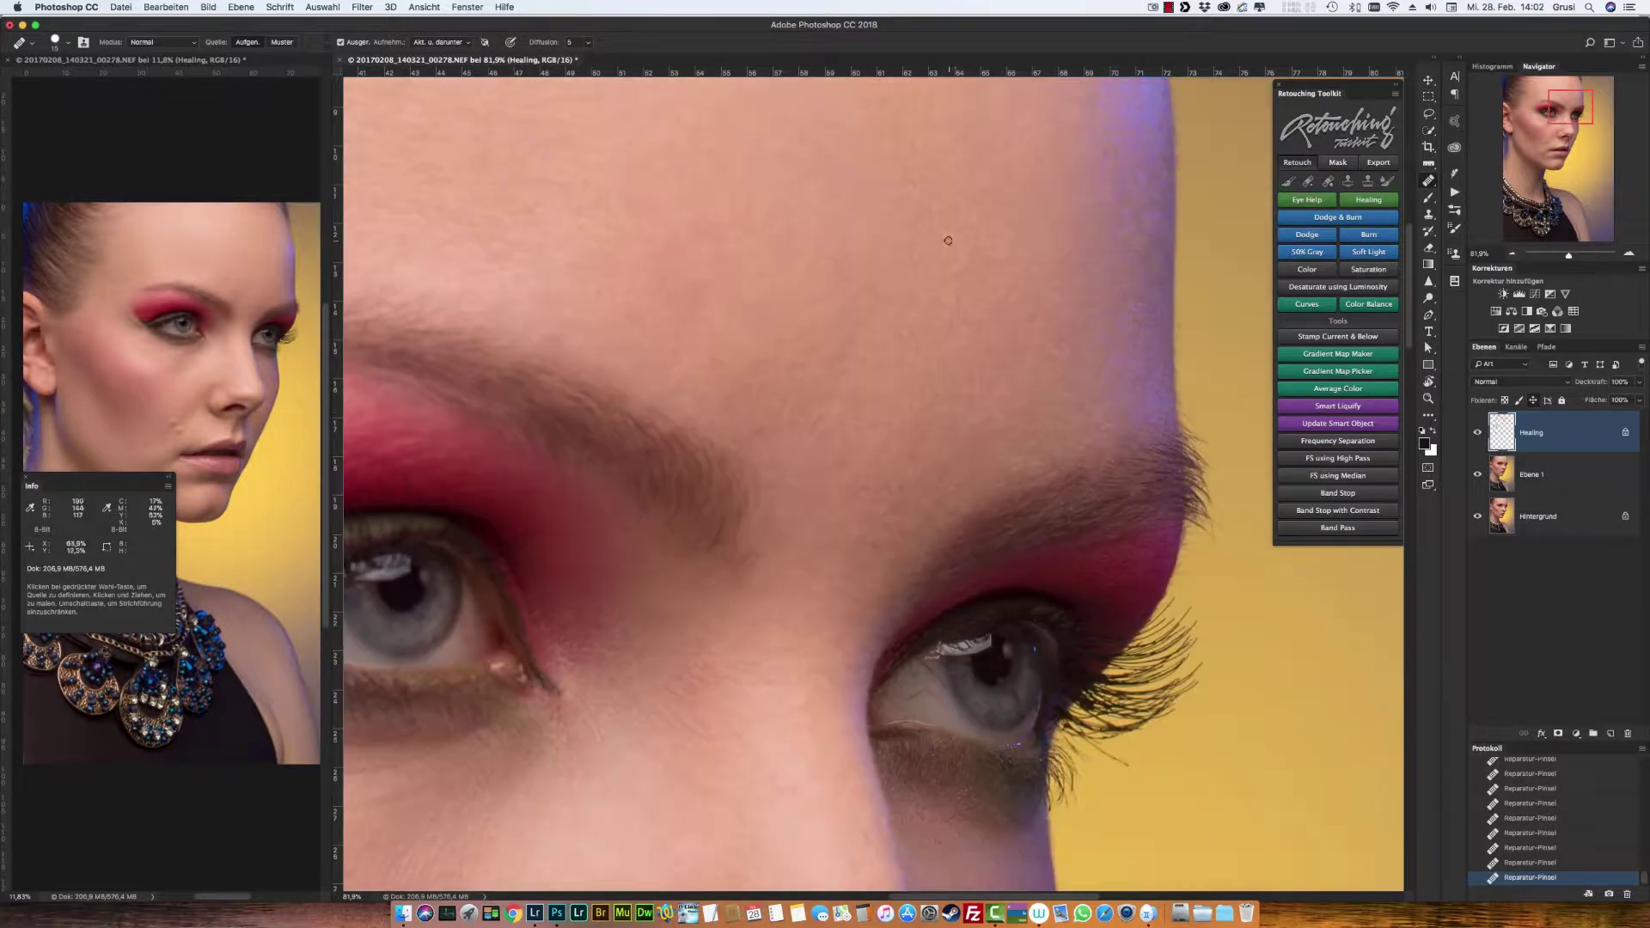
{"action": "scroll", "coordinate": [859, 498], "scroll_direction": "left", "scroll_amount": 5}
Step: Cancel an accidental empty text layer and return to the Healing Brush
{"action": "key", "text": "t"}
{"action": "left_click", "coordinate": [640, 492]}
{"action": "key", "text": "Escape"}
{"action": "scroll", "coordinate": [734, 417], "scroll_direction": "right", "scroll_amount": 5}
{"action": "key", "text": "j"}
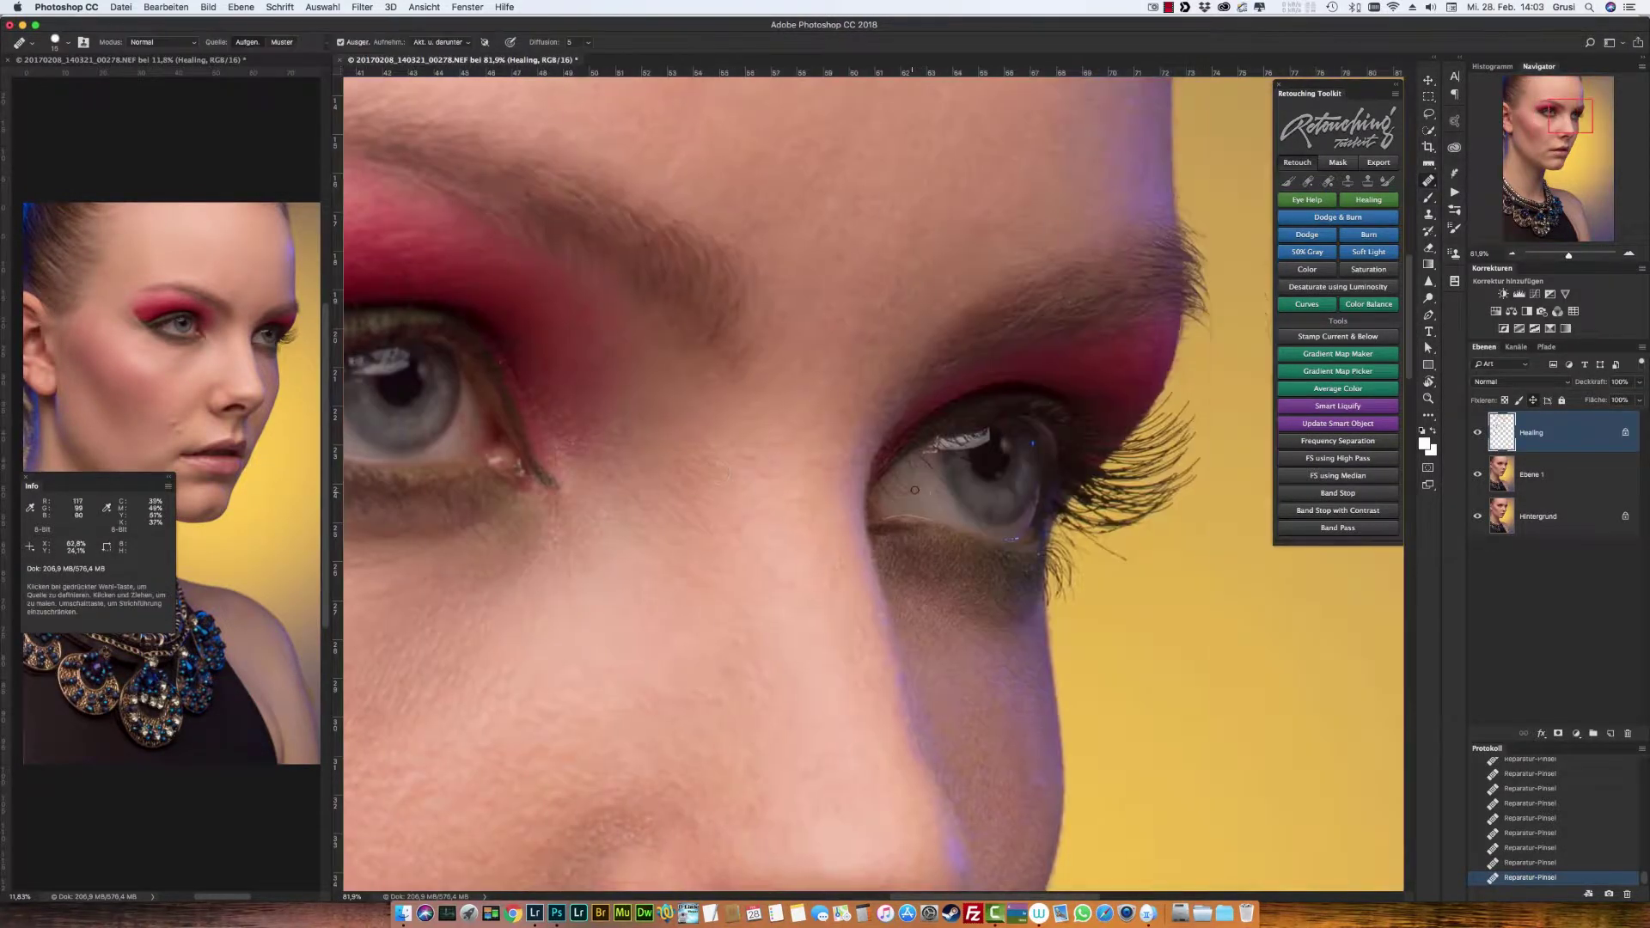
{"action": "scroll", "coordinate": [734, 417], "scroll_direction": "left", "scroll_amount": 1}
{"action": "scroll", "coordinate": [734, 418], "scroll_direction": "left", "scroll_amount": 5}
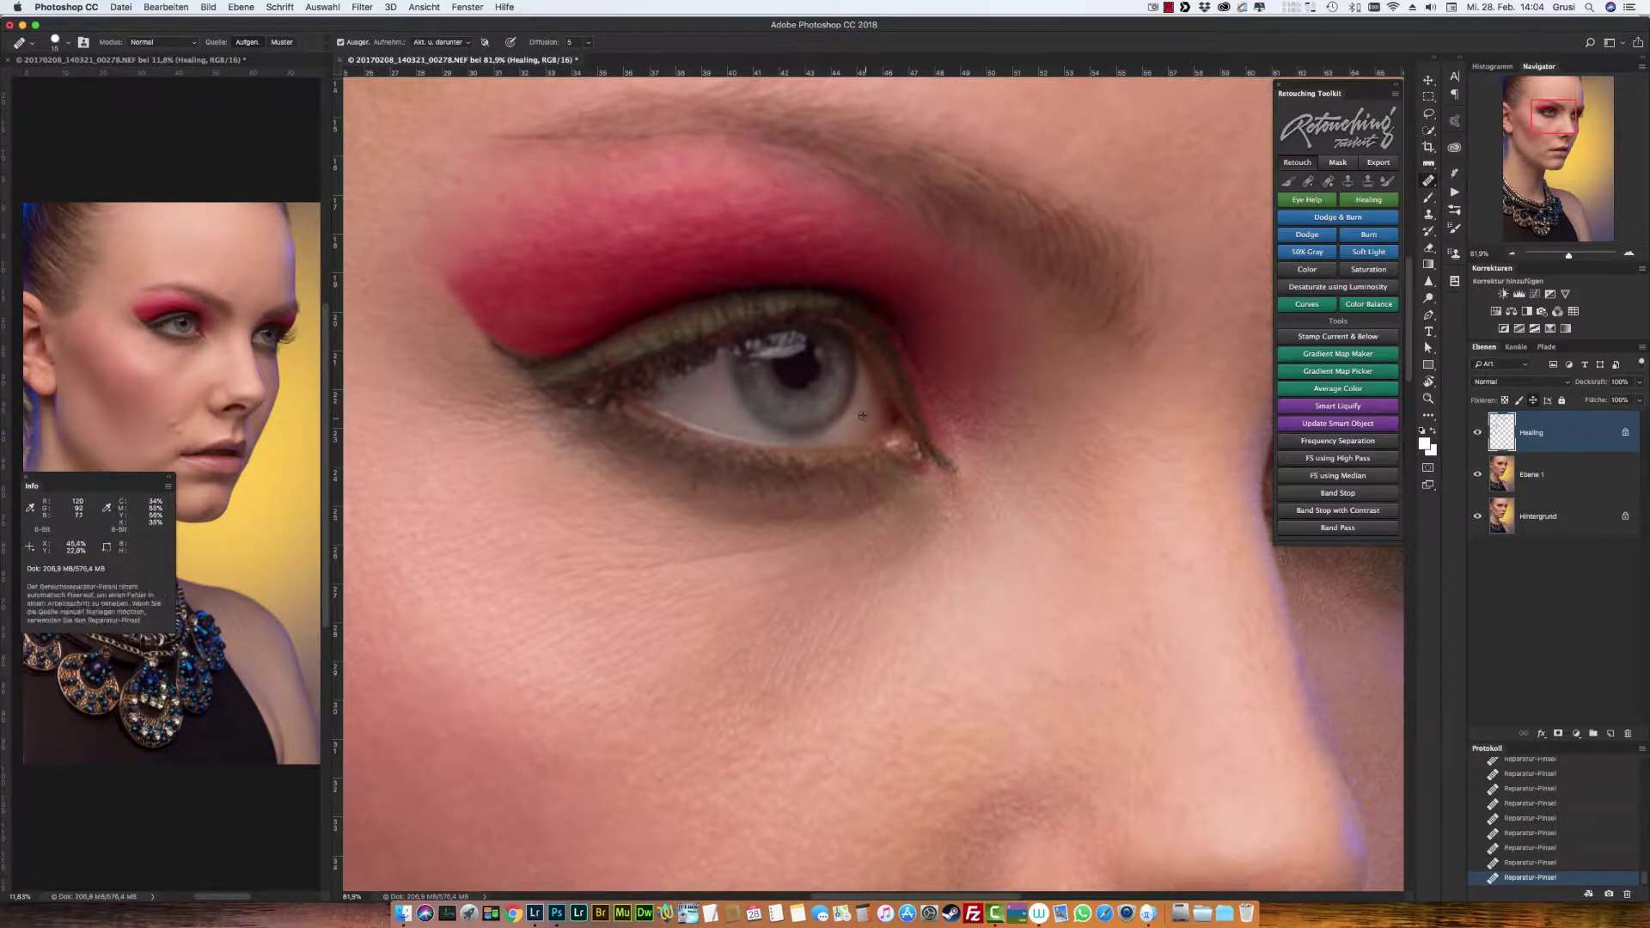
Step: Touch up the brow, undoing a stray Clone Stamp edit
{"action": "scroll", "coordinate": [862, 415], "scroll_direction": "up", "scroll_amount": 3}
{"action": "scroll", "coordinate": [864, 421], "scroll_direction": "up", "scroll_amount": 2}
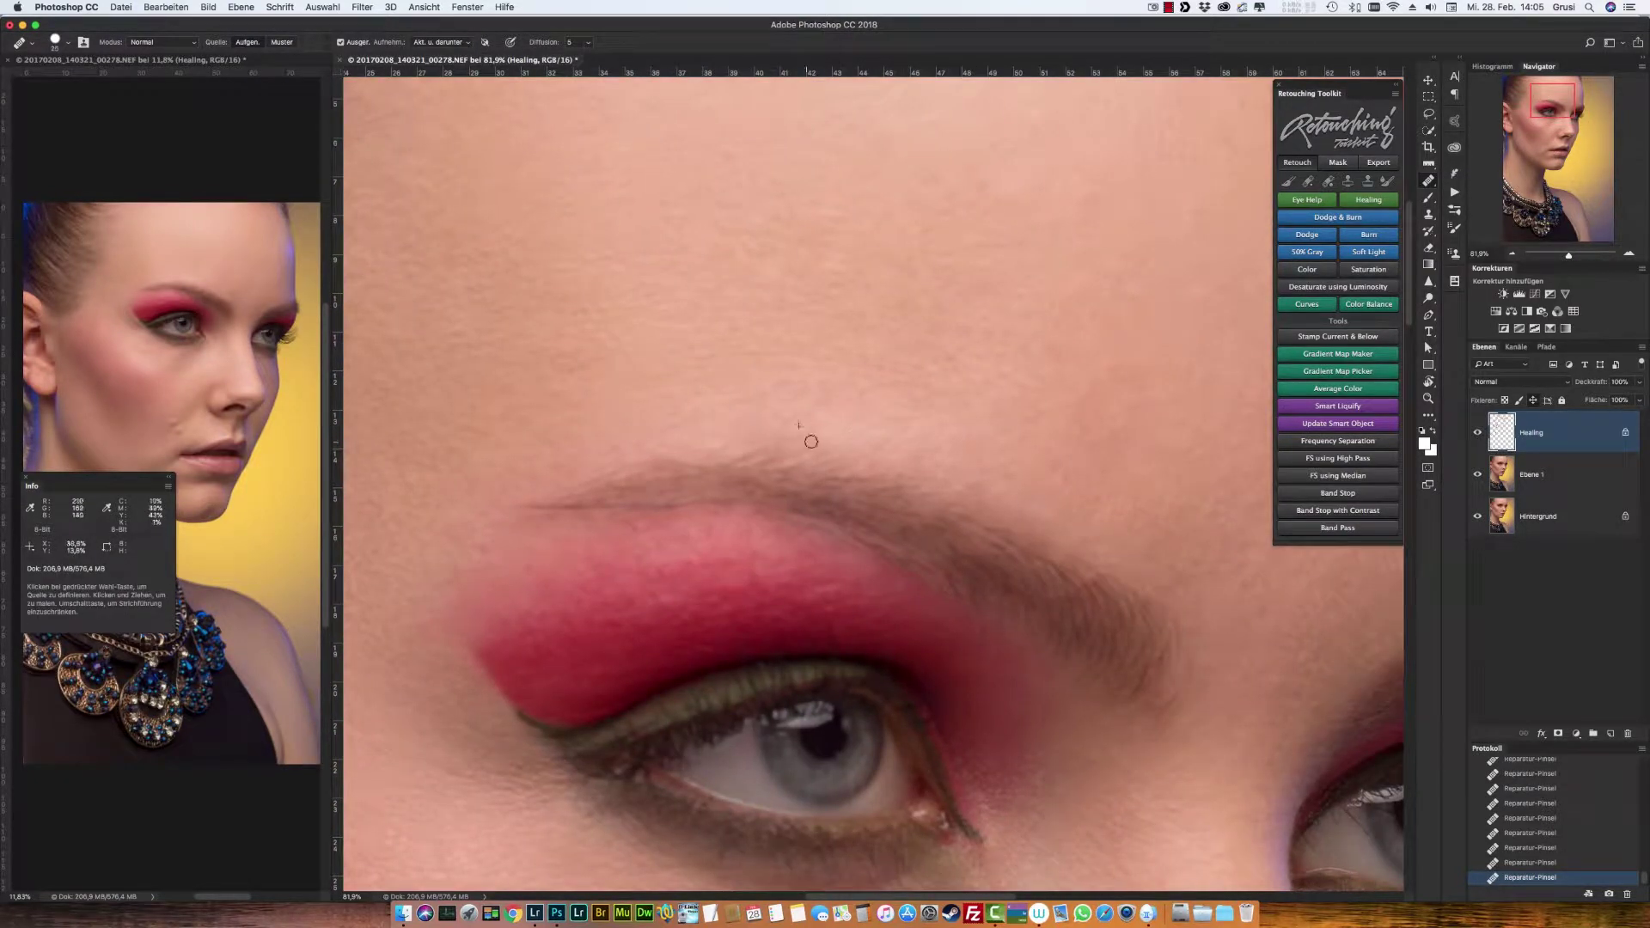
{"action": "key", "text": "ctrl+0"}
{"action": "key", "text": "s"}
{"action": "scroll", "coordinate": [859, 430], "scroll_direction": "up", "scroll_amount": 3}
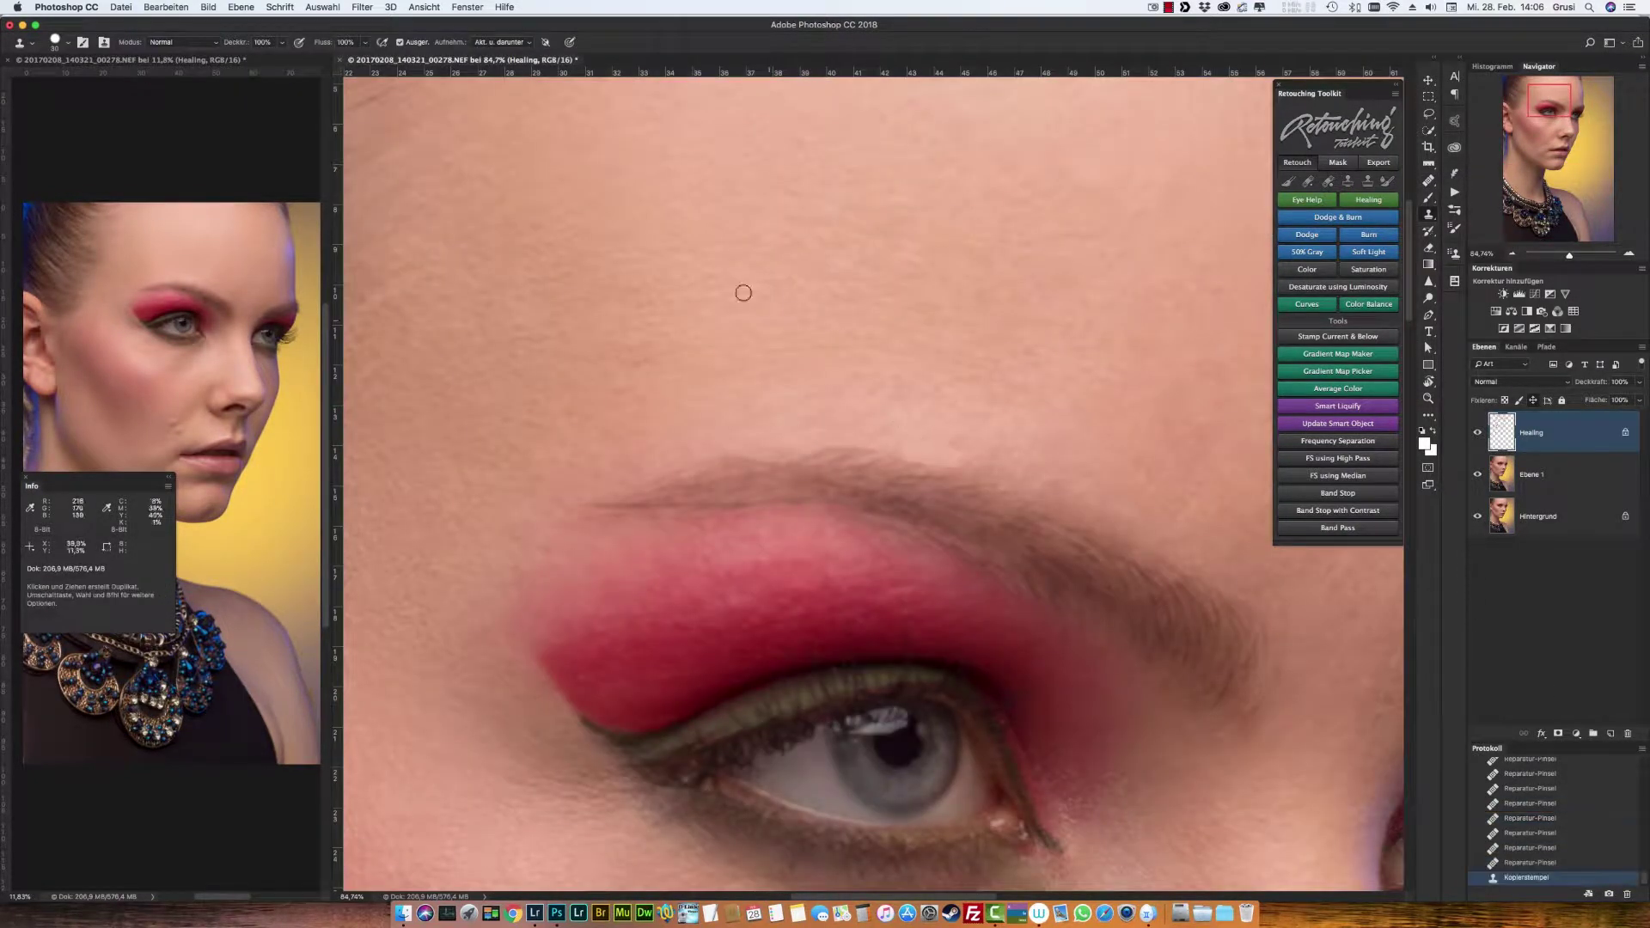
{"action": "key", "text": "ctrl+z"}
Step: Heal a spot on the chin and zoom out to fit the whole image
{"action": "scroll", "coordinate": [826, 438], "scroll_direction": "down", "scroll_amount": 5}
{"action": "scroll", "coordinate": [740, 516], "scroll_direction": "up", "scroll_amount": 5}
{"action": "key", "text": "j"}
{"action": "left_click", "coordinate": [784, 518]}
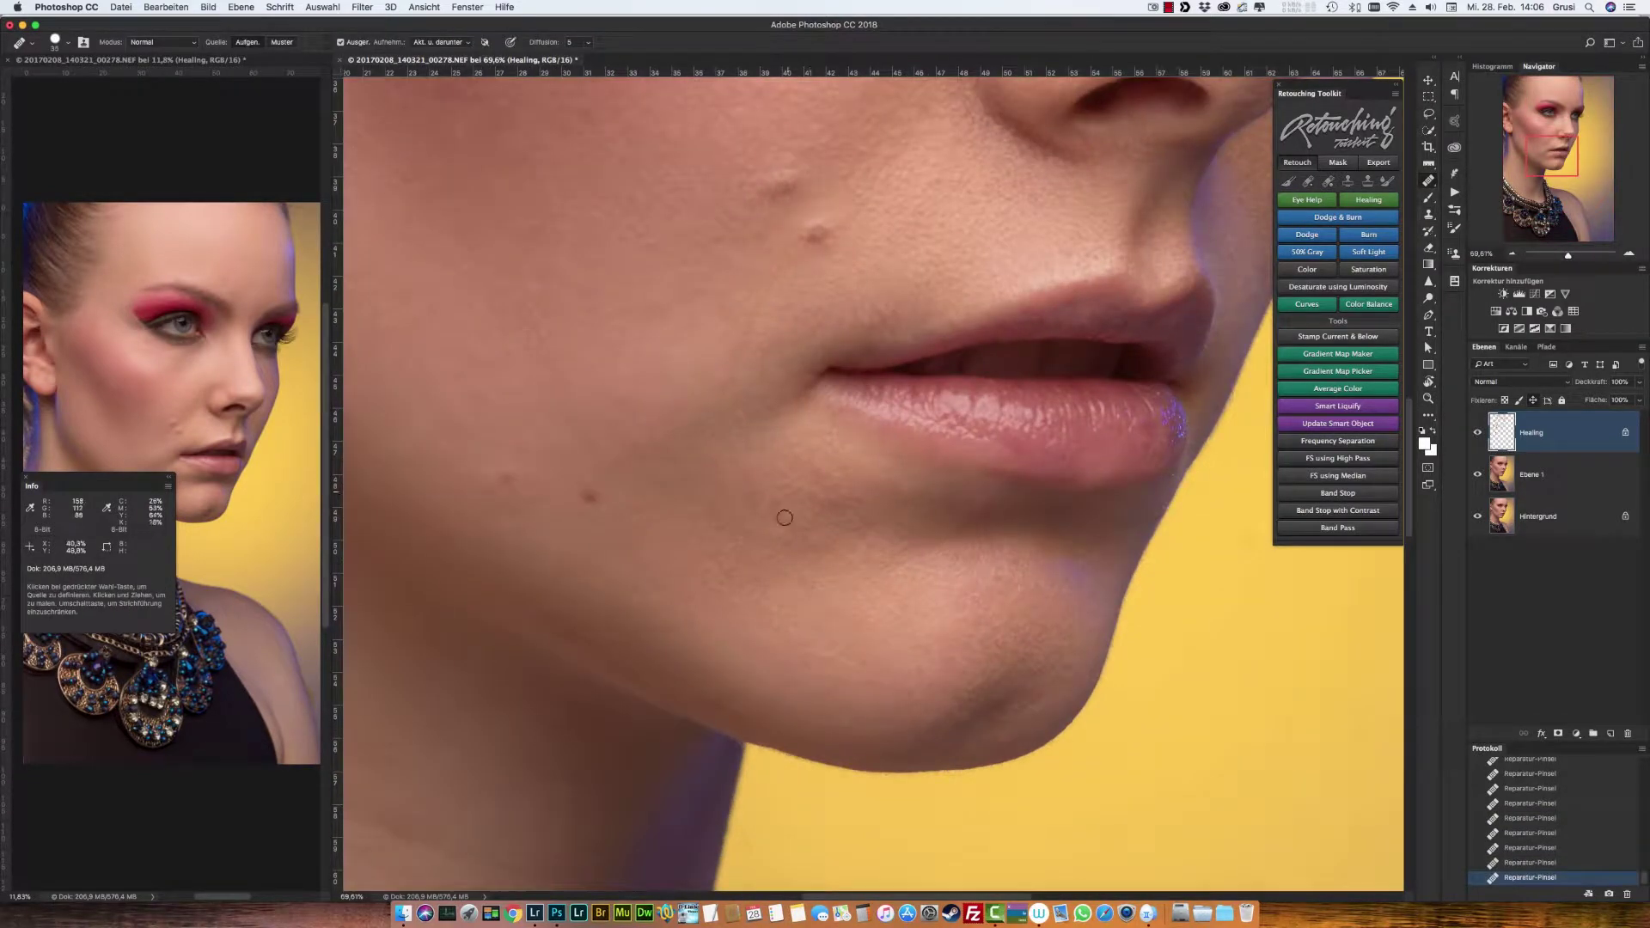
{"action": "key", "text": "z"}
{"action": "key", "text": "ctrl+0"}
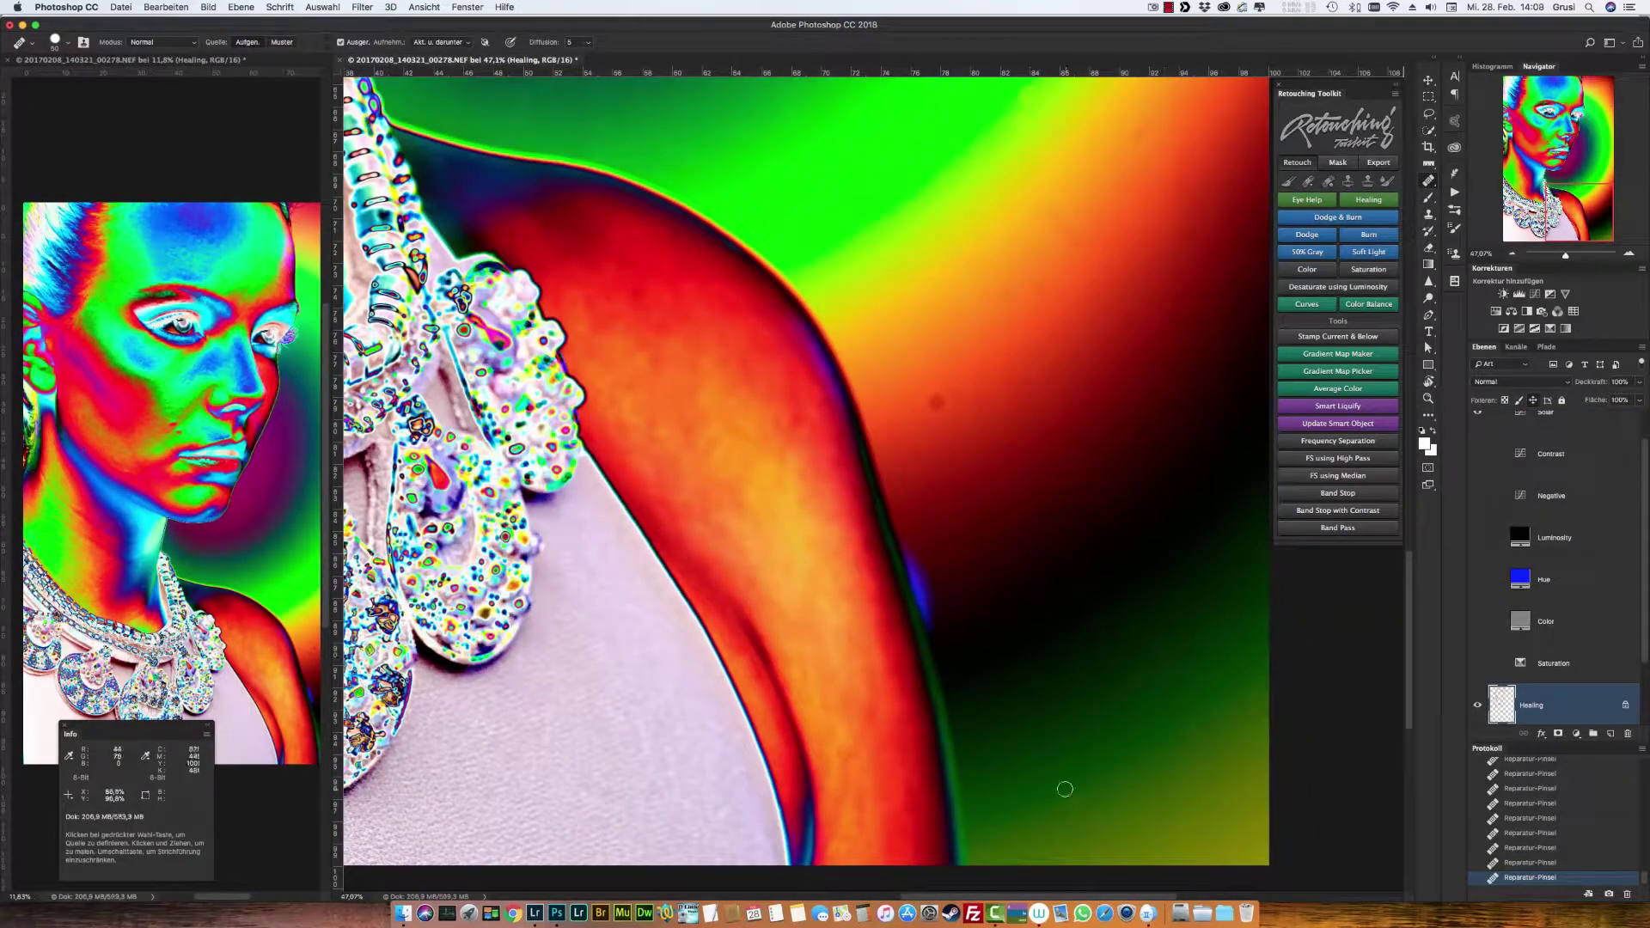
Step: Toggle the colour-check overlay to inspect the skin and fit the image in the window
{"action": "scroll", "coordinate": [1066, 786], "scroll_direction": "up", "scroll_amount": 3}
{"action": "scroll", "coordinate": [1032, 590], "scroll_direction": "up", "scroll_amount": 3}
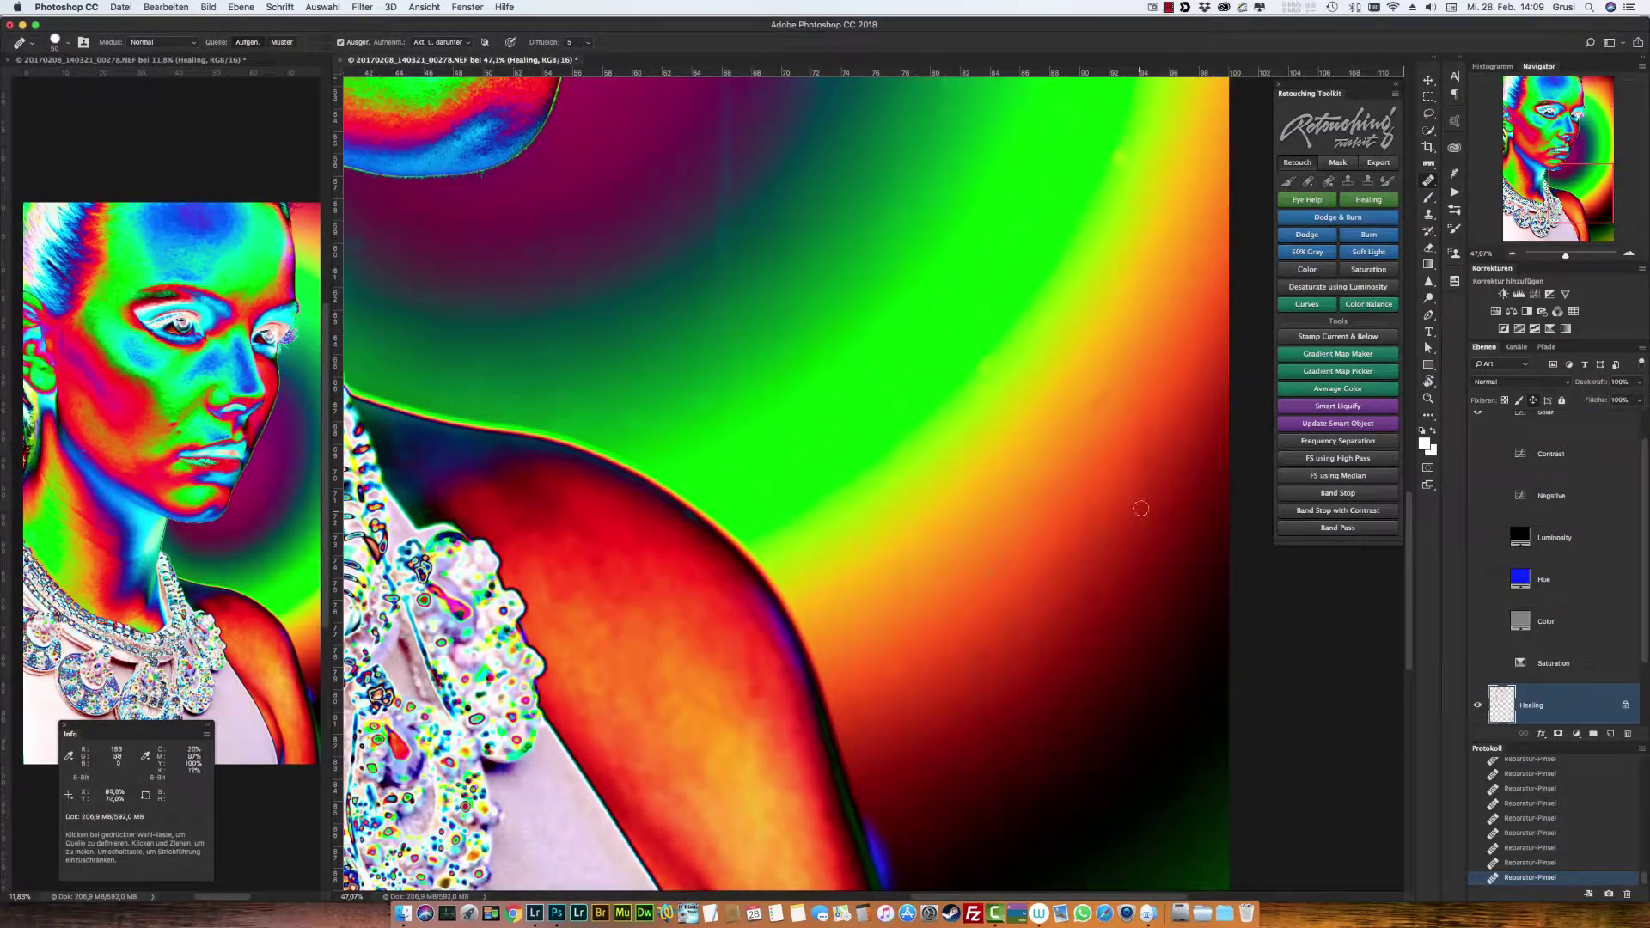
{"action": "scroll", "coordinate": [1109, 404], "scroll_direction": "left", "scroll_amount": 2}
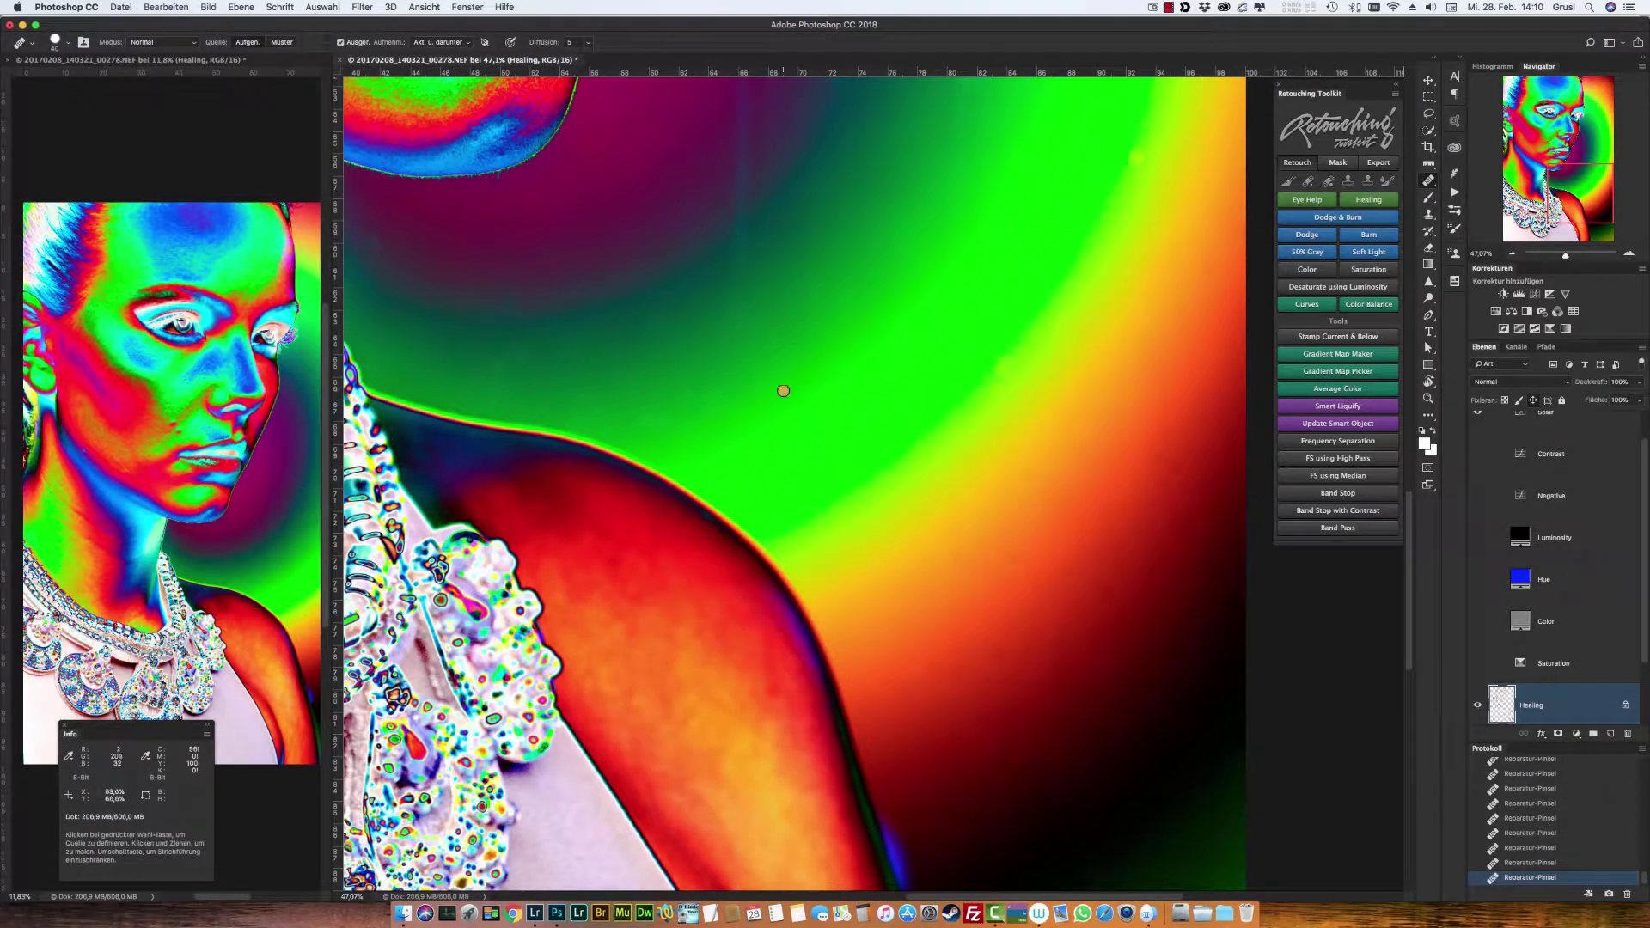
{"action": "scroll", "coordinate": [1547, 515], "scroll_direction": "up", "scroll_amount": 2}
{"action": "left_click", "coordinate": [1478, 421]}
{"action": "key", "text": "ctrl+0"}
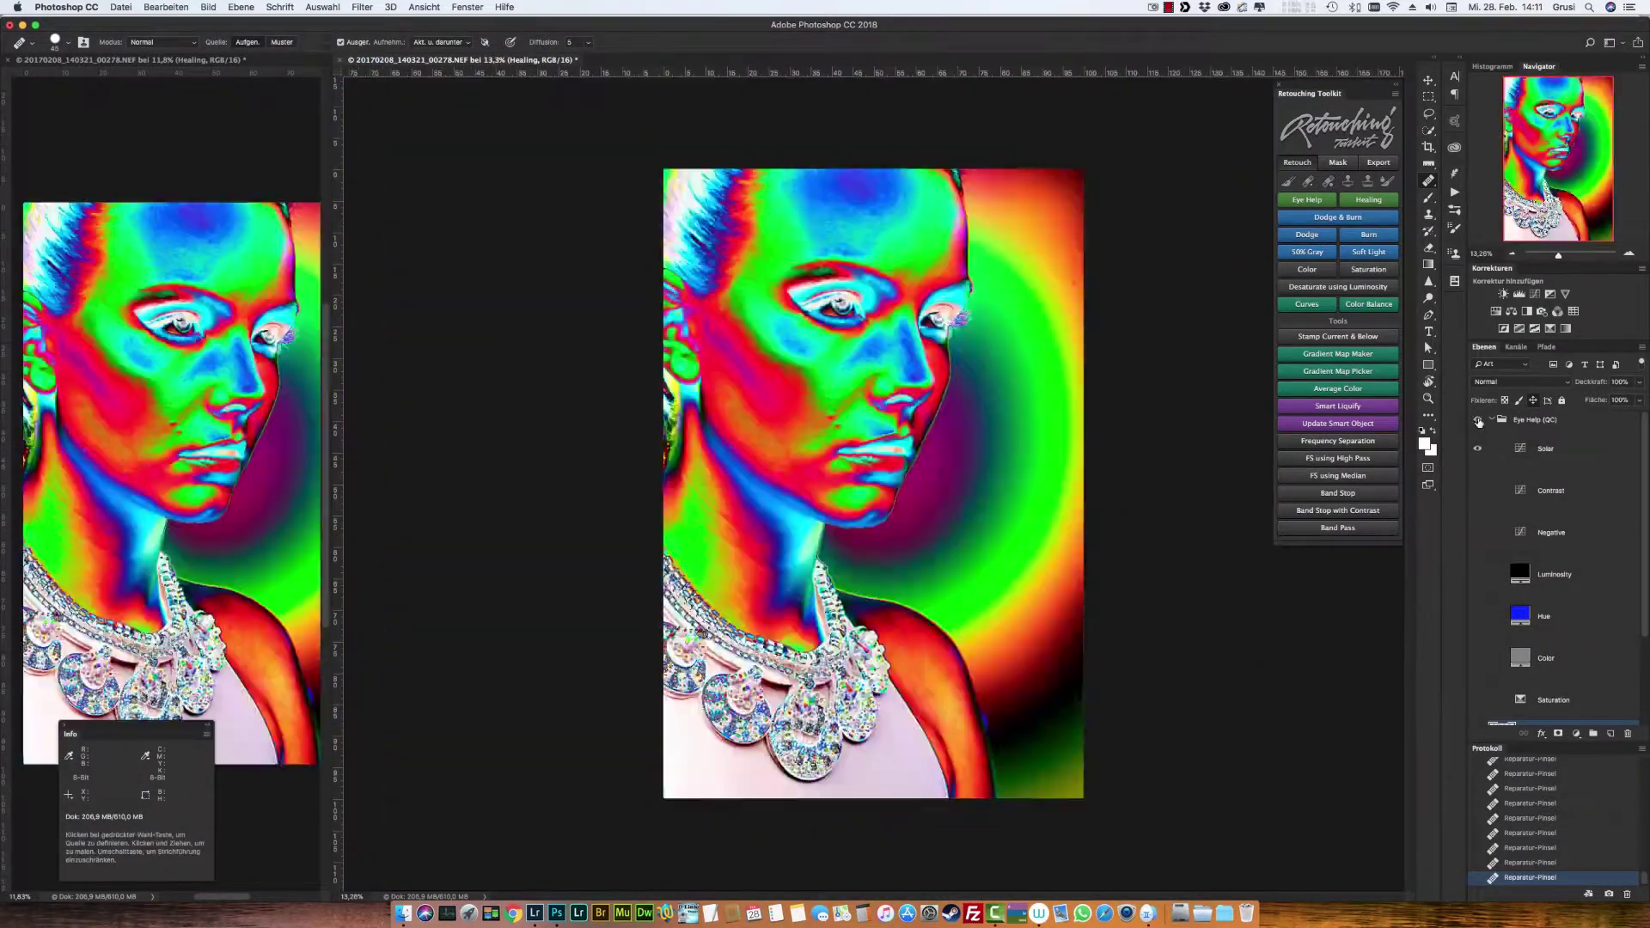
{"action": "scroll", "coordinate": [947, 345], "scroll_direction": "up", "scroll_amount": 3}
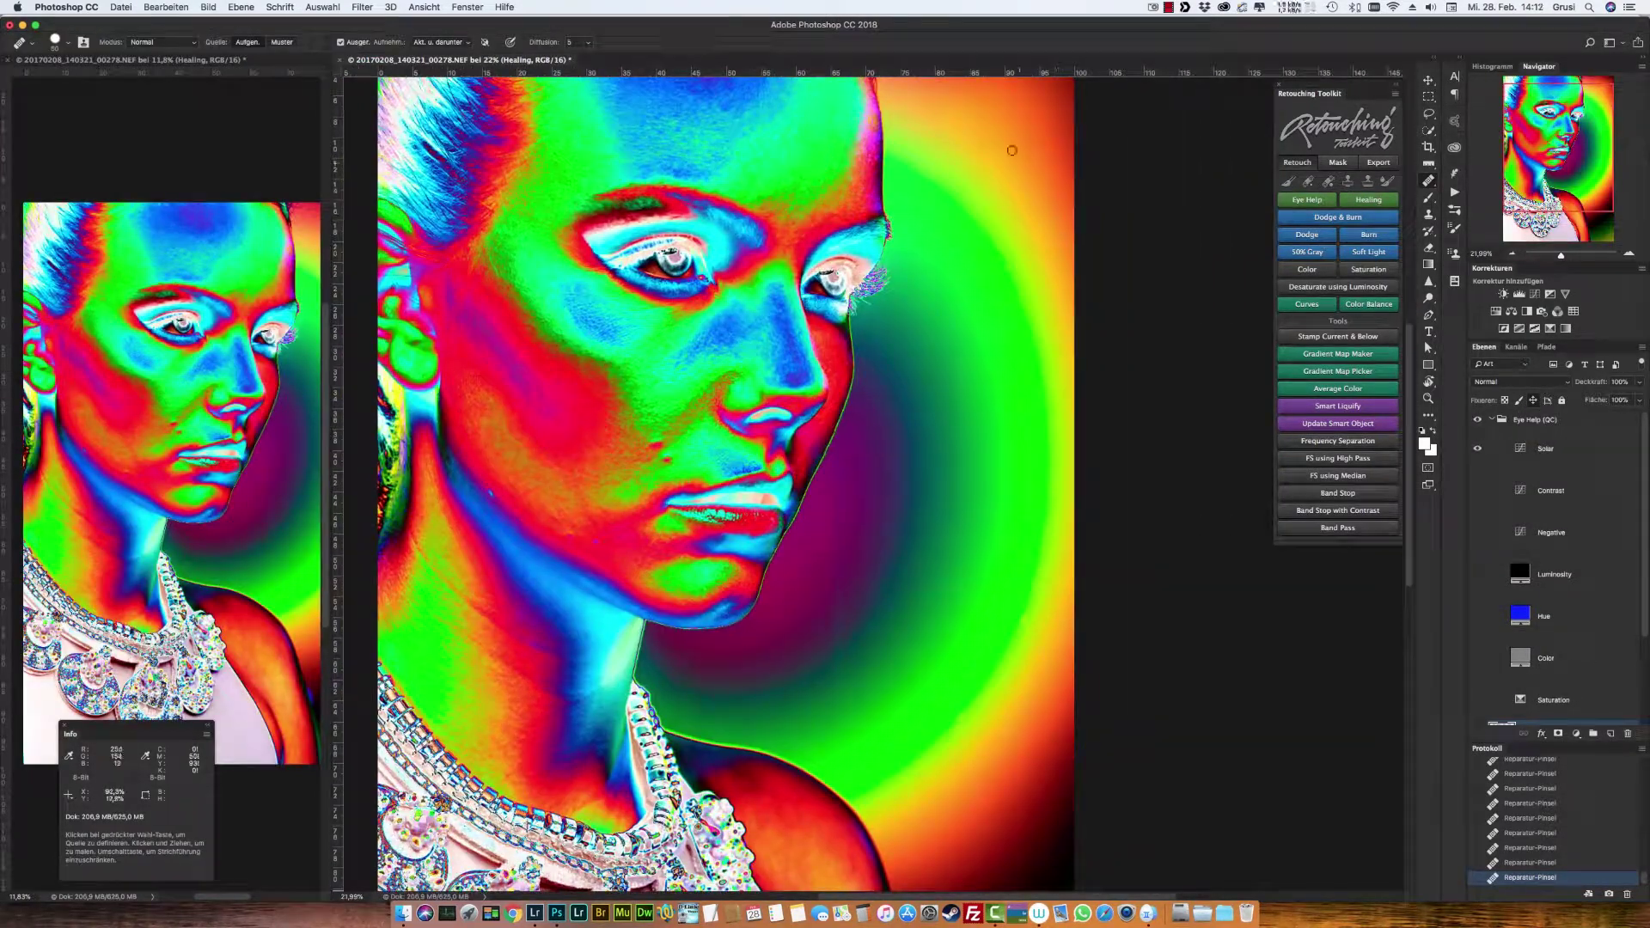
{"action": "scroll", "coordinate": [946, 585], "scroll_direction": "up", "scroll_amount": 5}
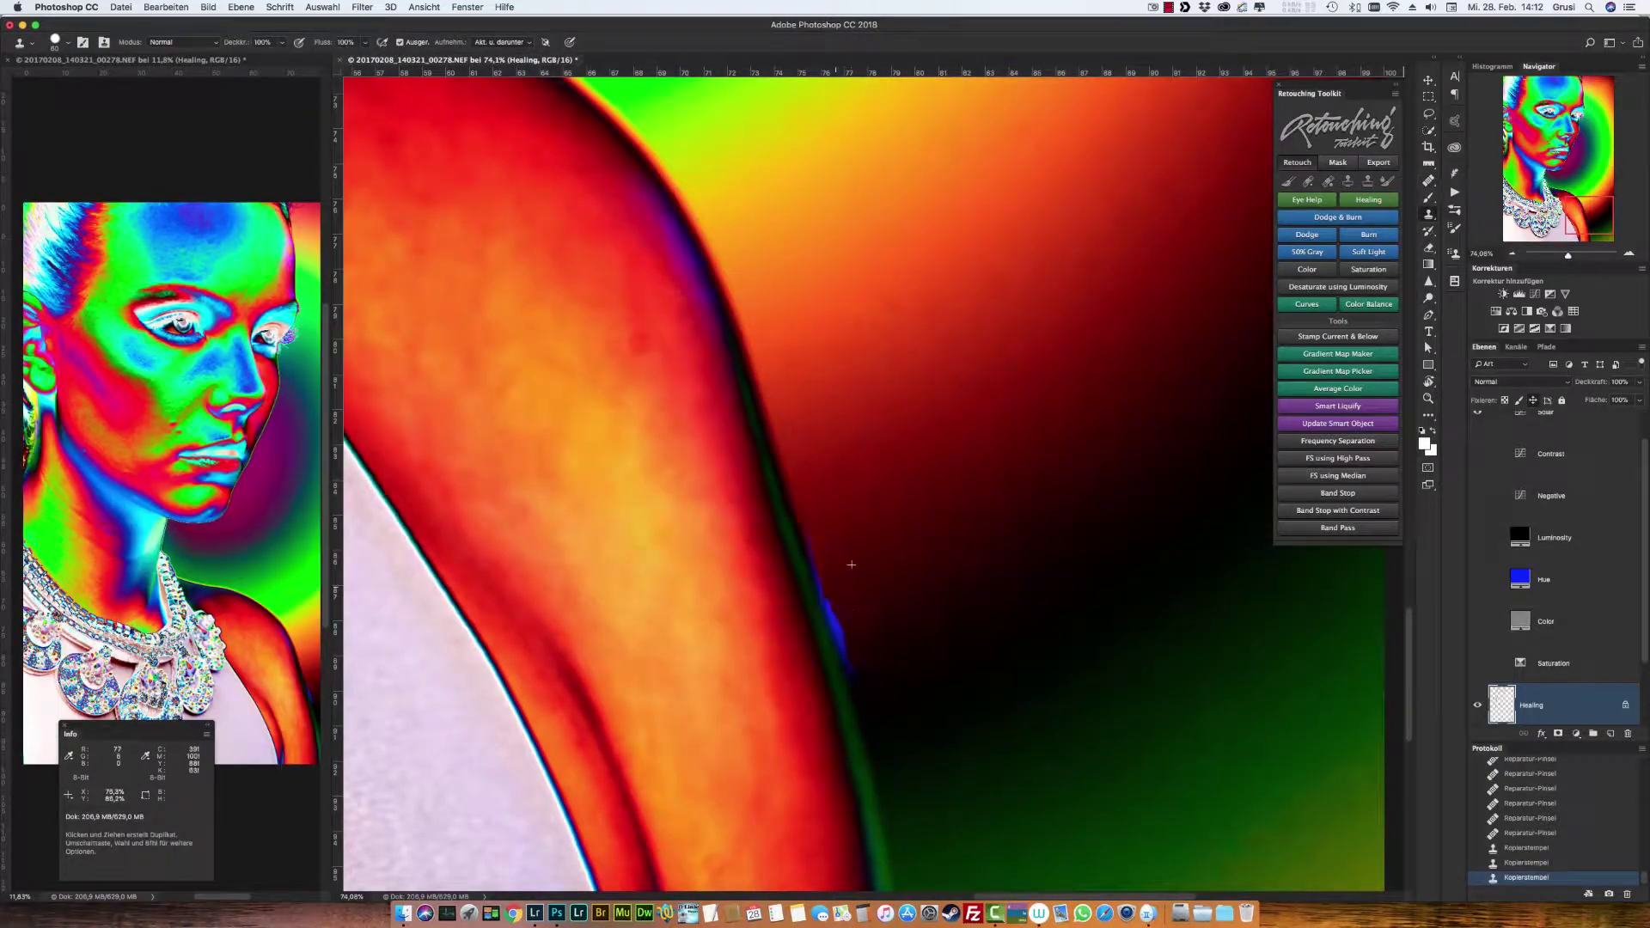
Step: Heal the uneven arm edge with a 150 Healing Brush, then turn on the solarized check view
{"action": "key", "text": "j"}
{"action": "left_click", "coordinate": [844, 507]}
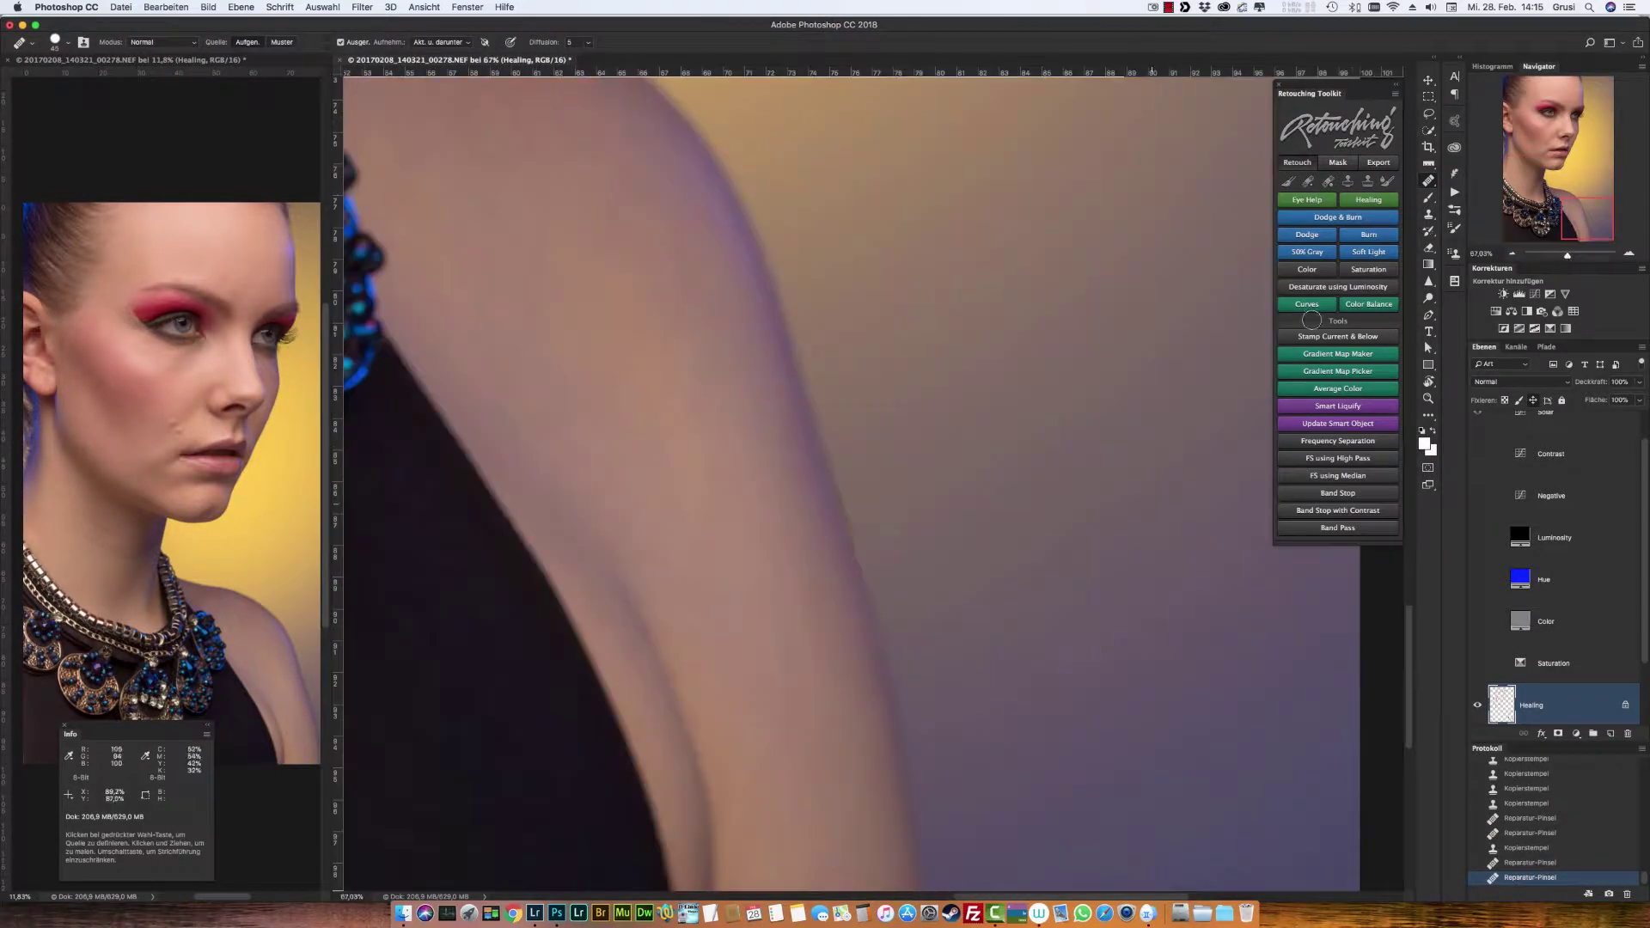
{"action": "mouse_move", "coordinate": [823, 415]}
{"action": "left_mouse_down"}
{"action": "mouse_move", "coordinate": [851, 526]}
{"action": "mouse_move", "coordinate": [906, 542]}
{"action": "mouse_move", "coordinate": [892, 550]}
{"action": "mouse_move", "coordinate": [832, 295]}
{"action": "left_mouse_up"}
{"action": "left_click", "coordinate": [55, 42]}
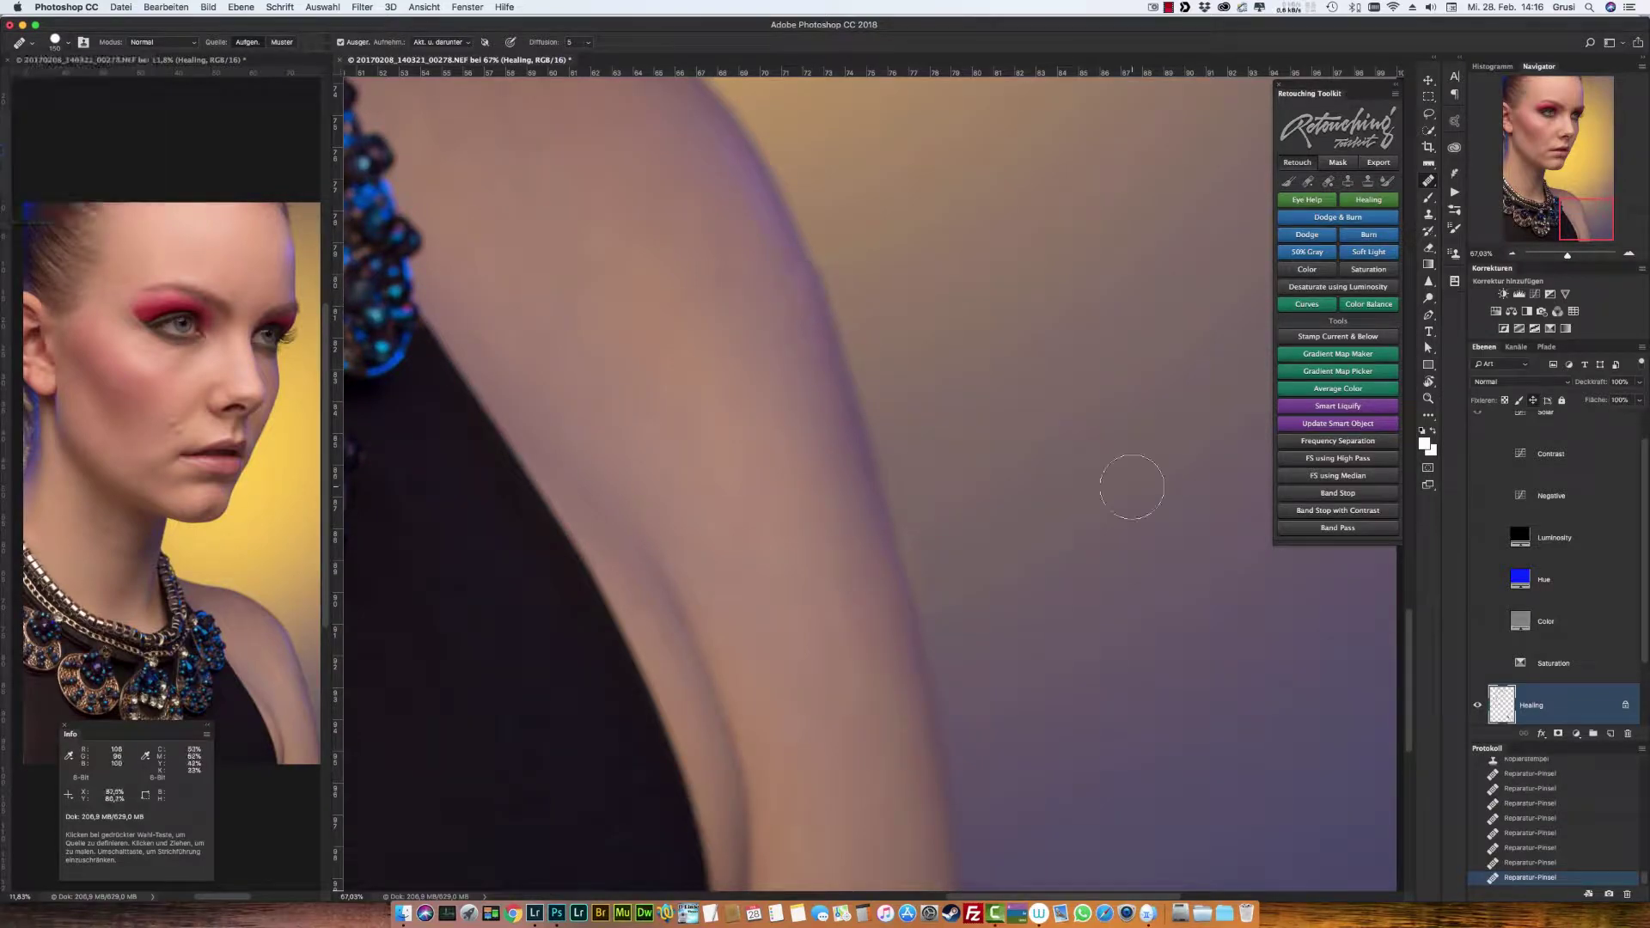
{"action": "key", "text": "super+0"}
{"action": "key", "text": "F1"}
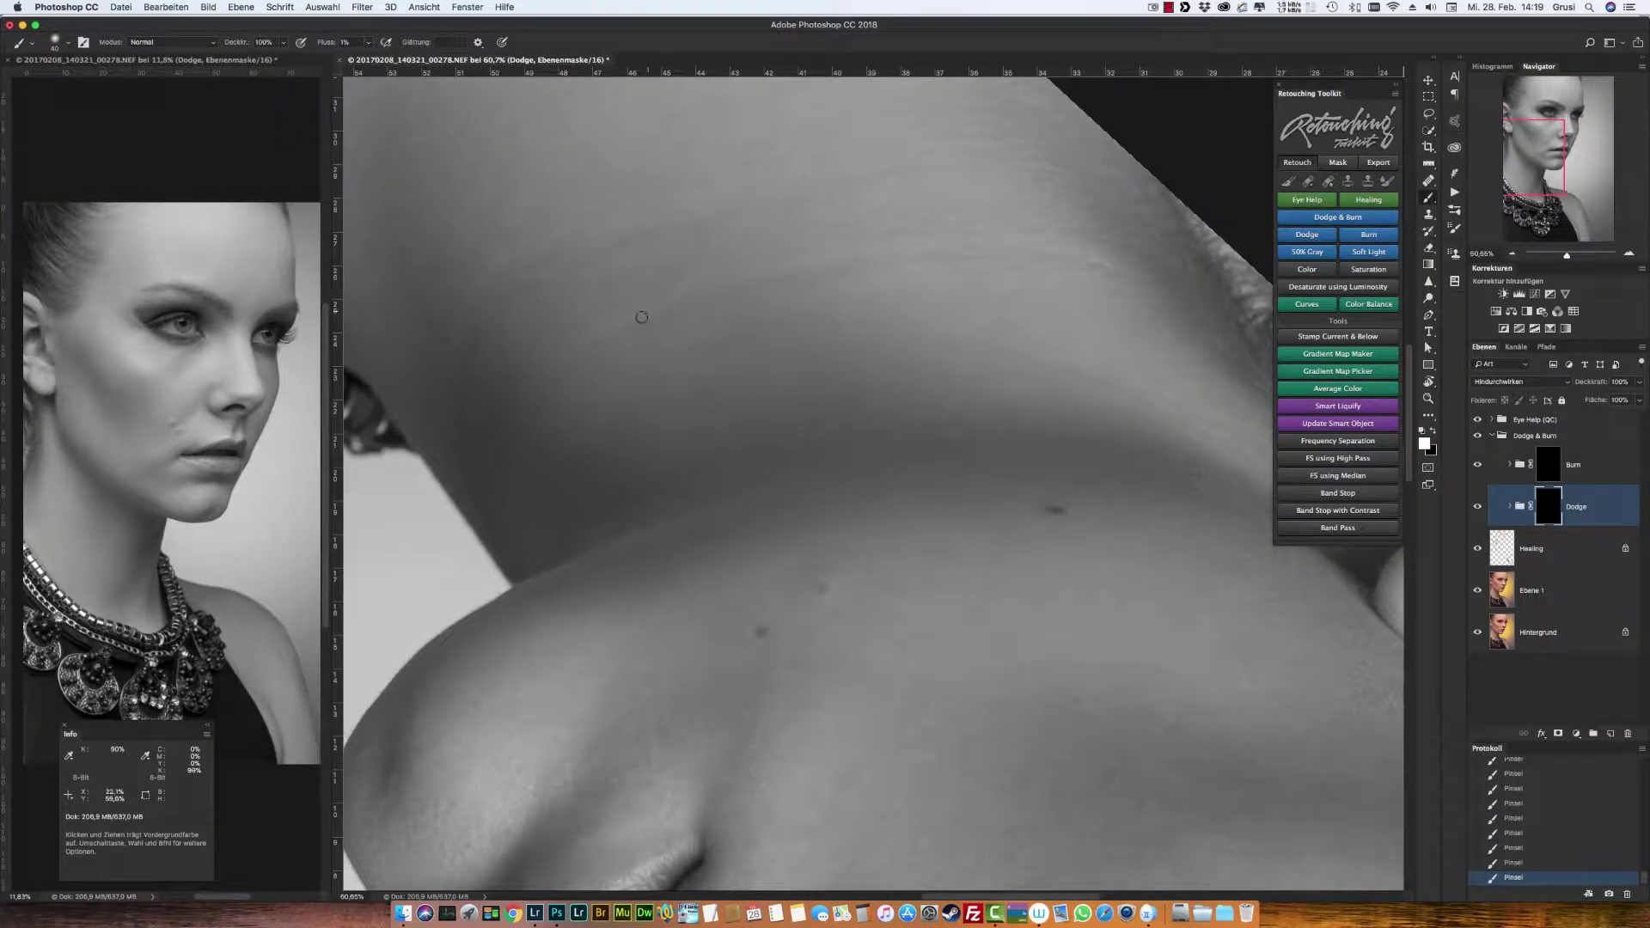
Step: Shrink the brush from 40 to 35 and switch to painting on the Dodge layer
{"action": "key", "text": "bracketleft"}
{"action": "scroll", "coordinate": [642, 317], "scroll_direction": "up", "scroll_amount": 3}
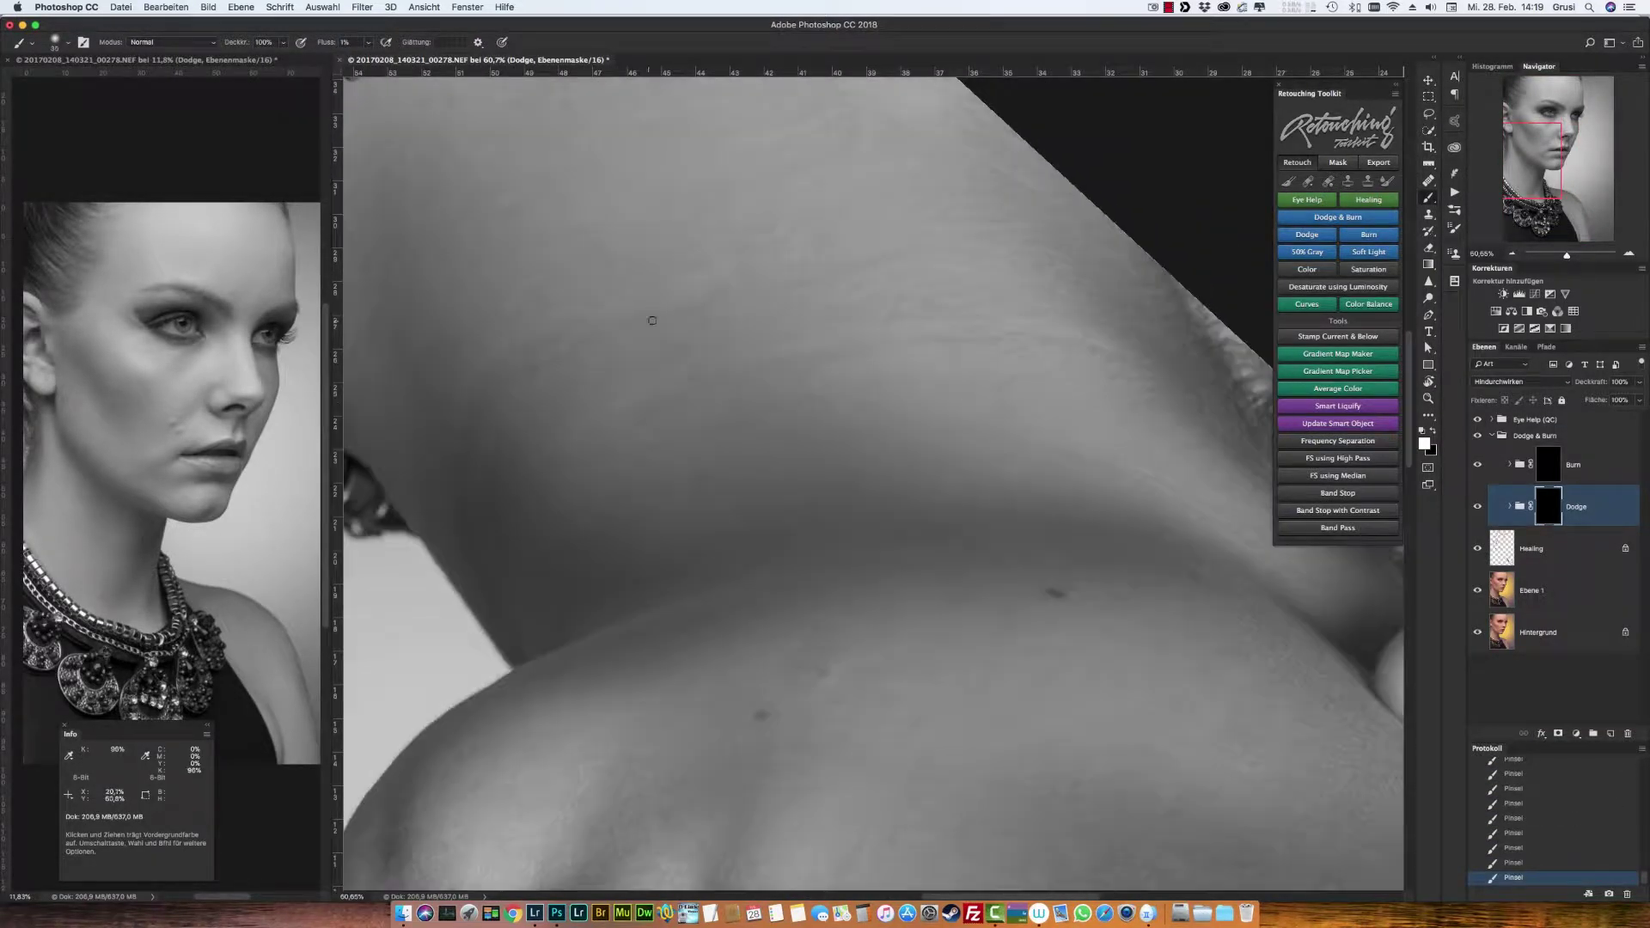
{"action": "scroll", "coordinate": [561, 162], "scroll_direction": "left", "scroll_amount": 3}
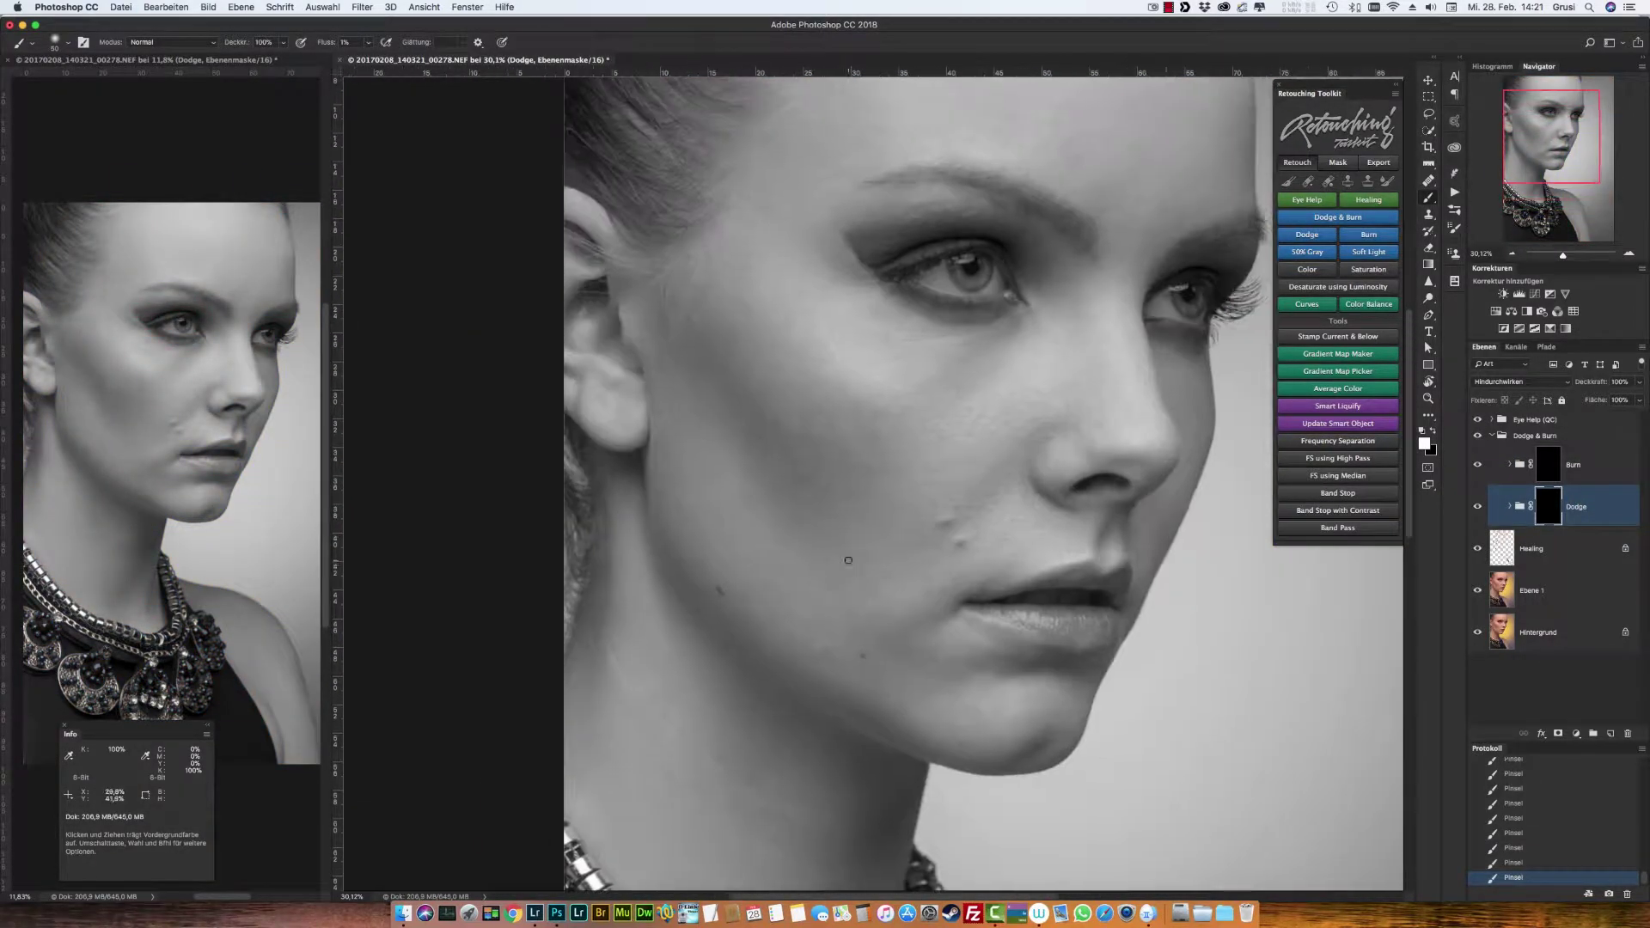
{"action": "key", "text": "alt+bracketleft"}
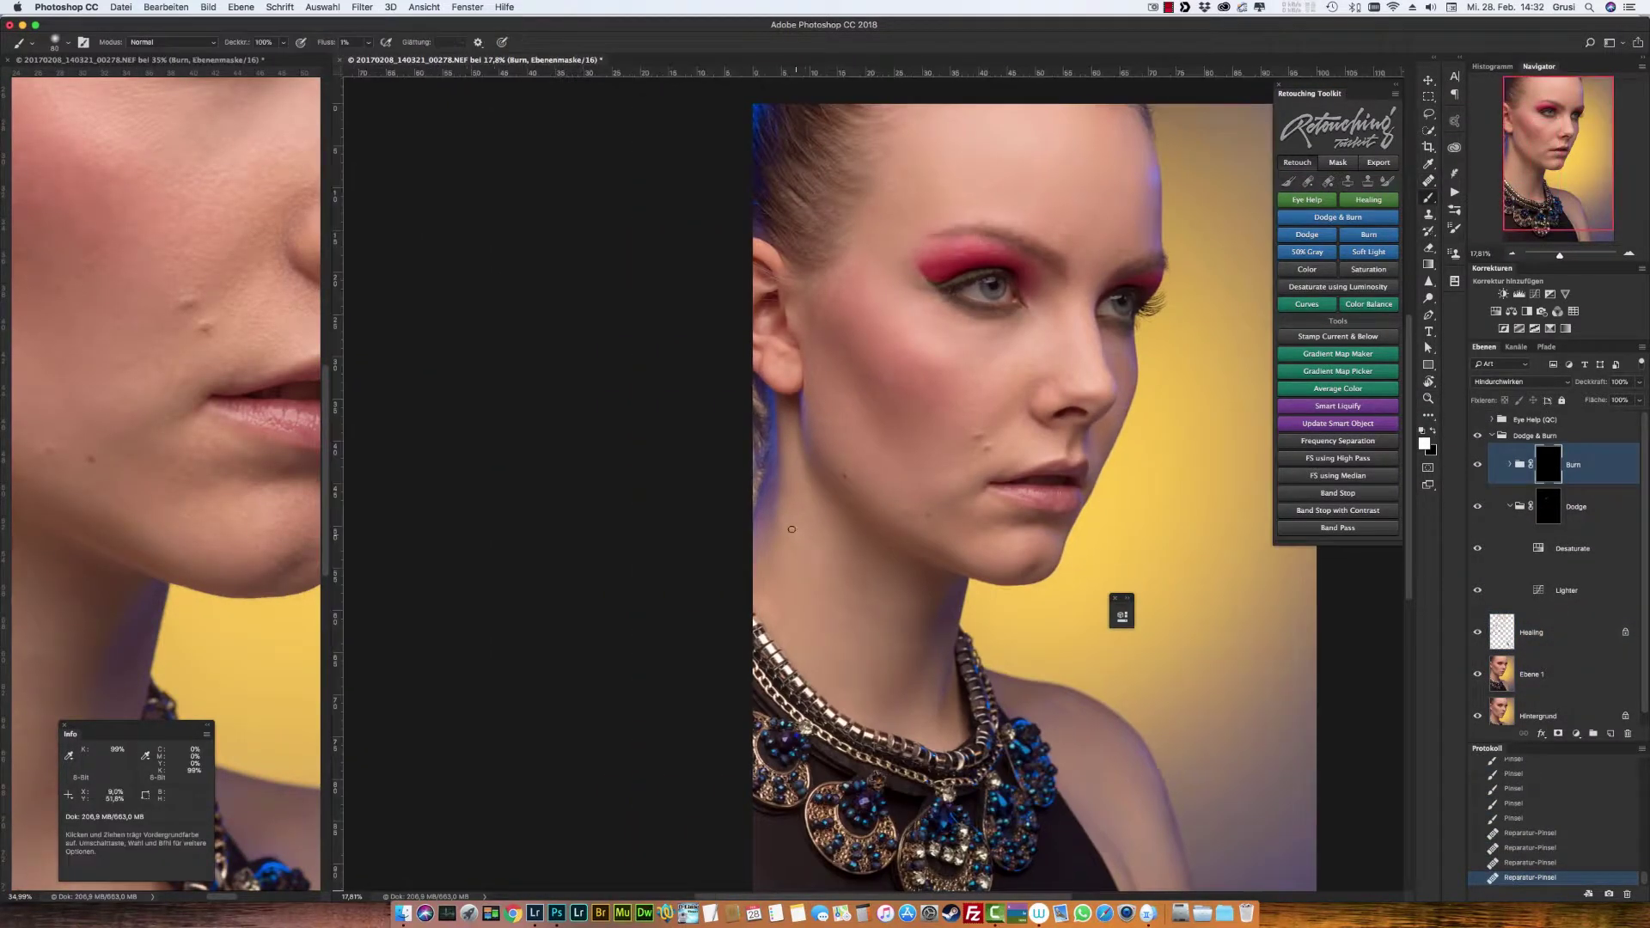
Step: Collapse Dodge & Burn, add a Gradient Map Maker toning layer, and move it into the Retusche group
{"action": "left_click", "coordinate": [1492, 436]}
{"action": "type", "text": "Retusche"}
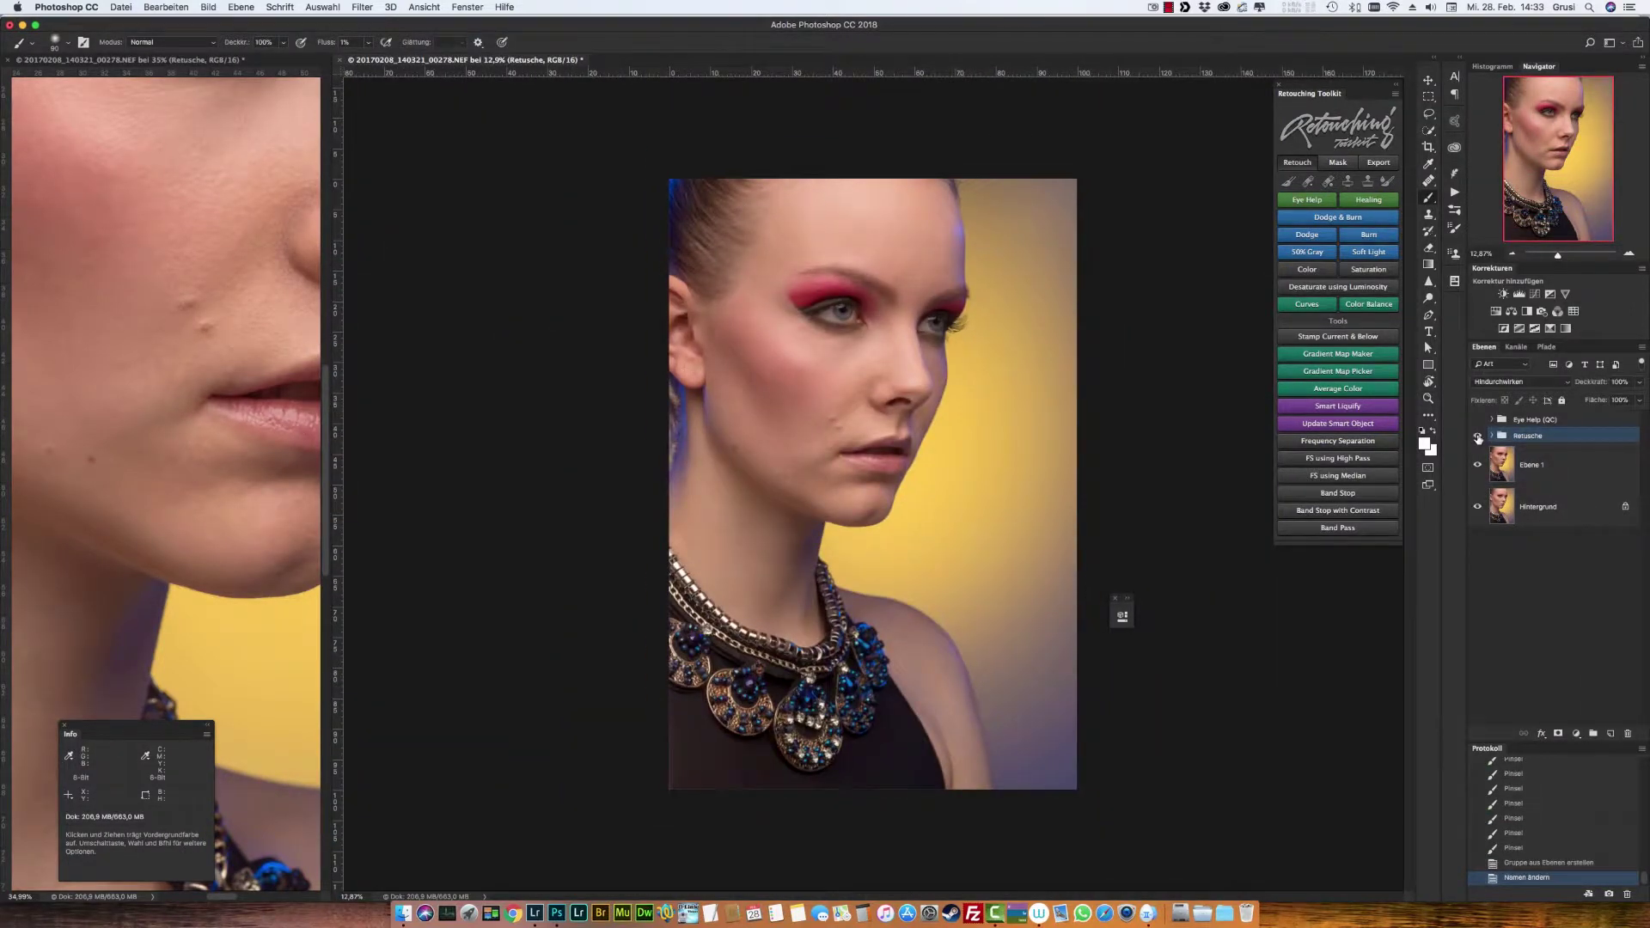
{"action": "left_click", "coordinate": [1292, 354]}
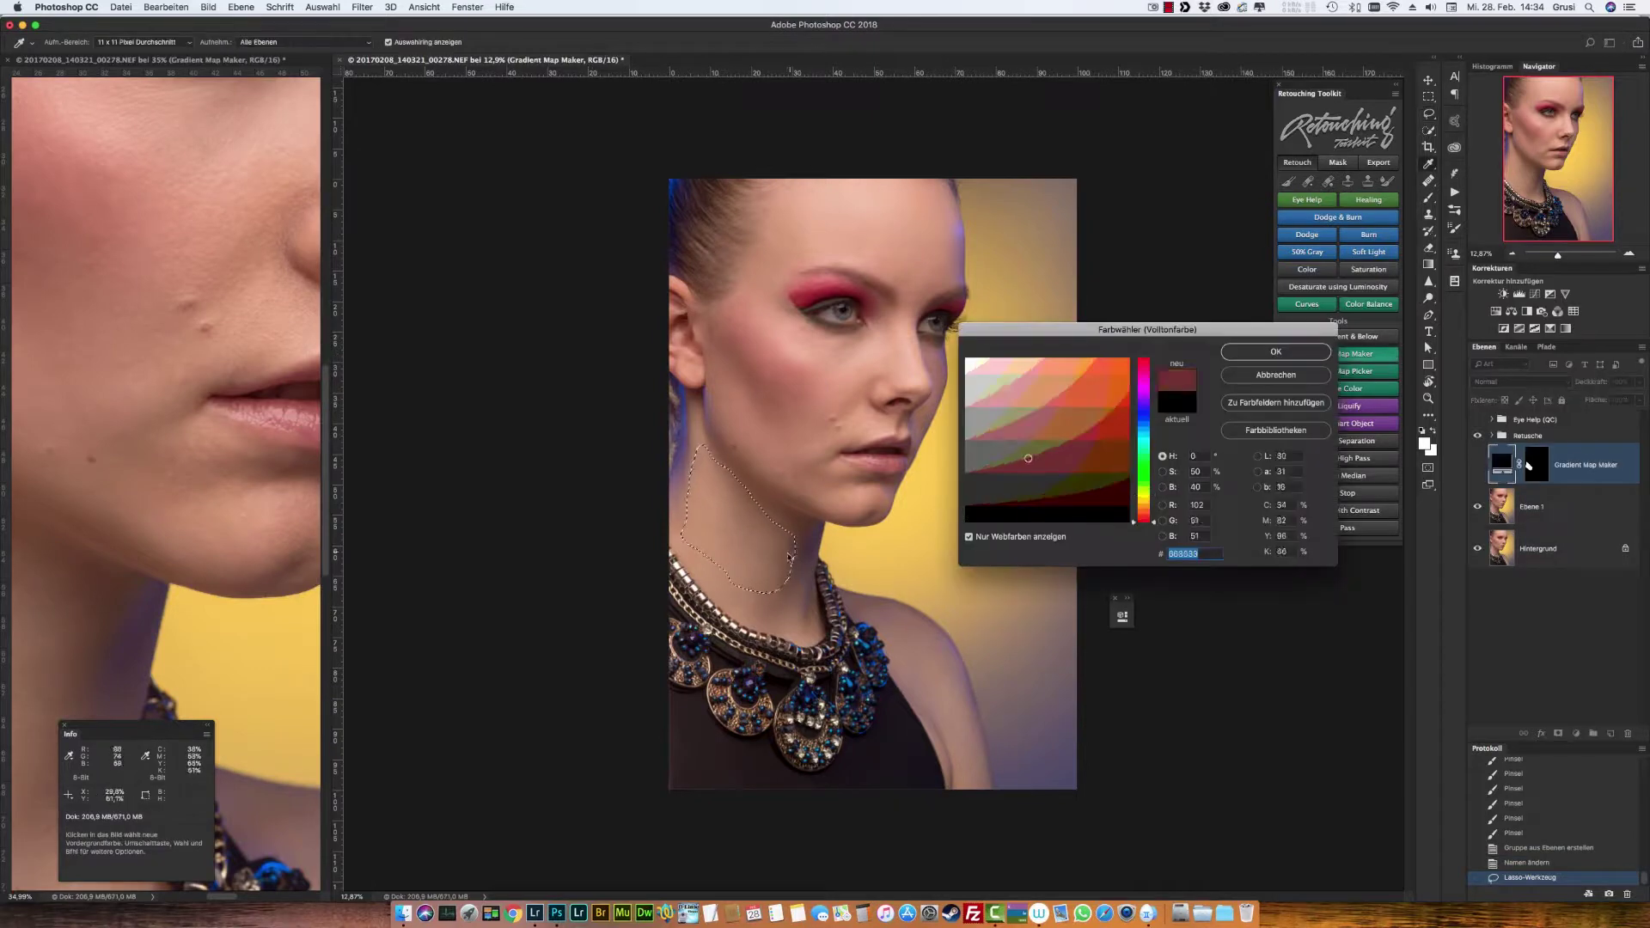
{"action": "left_click", "coordinate": [1292, 353]}
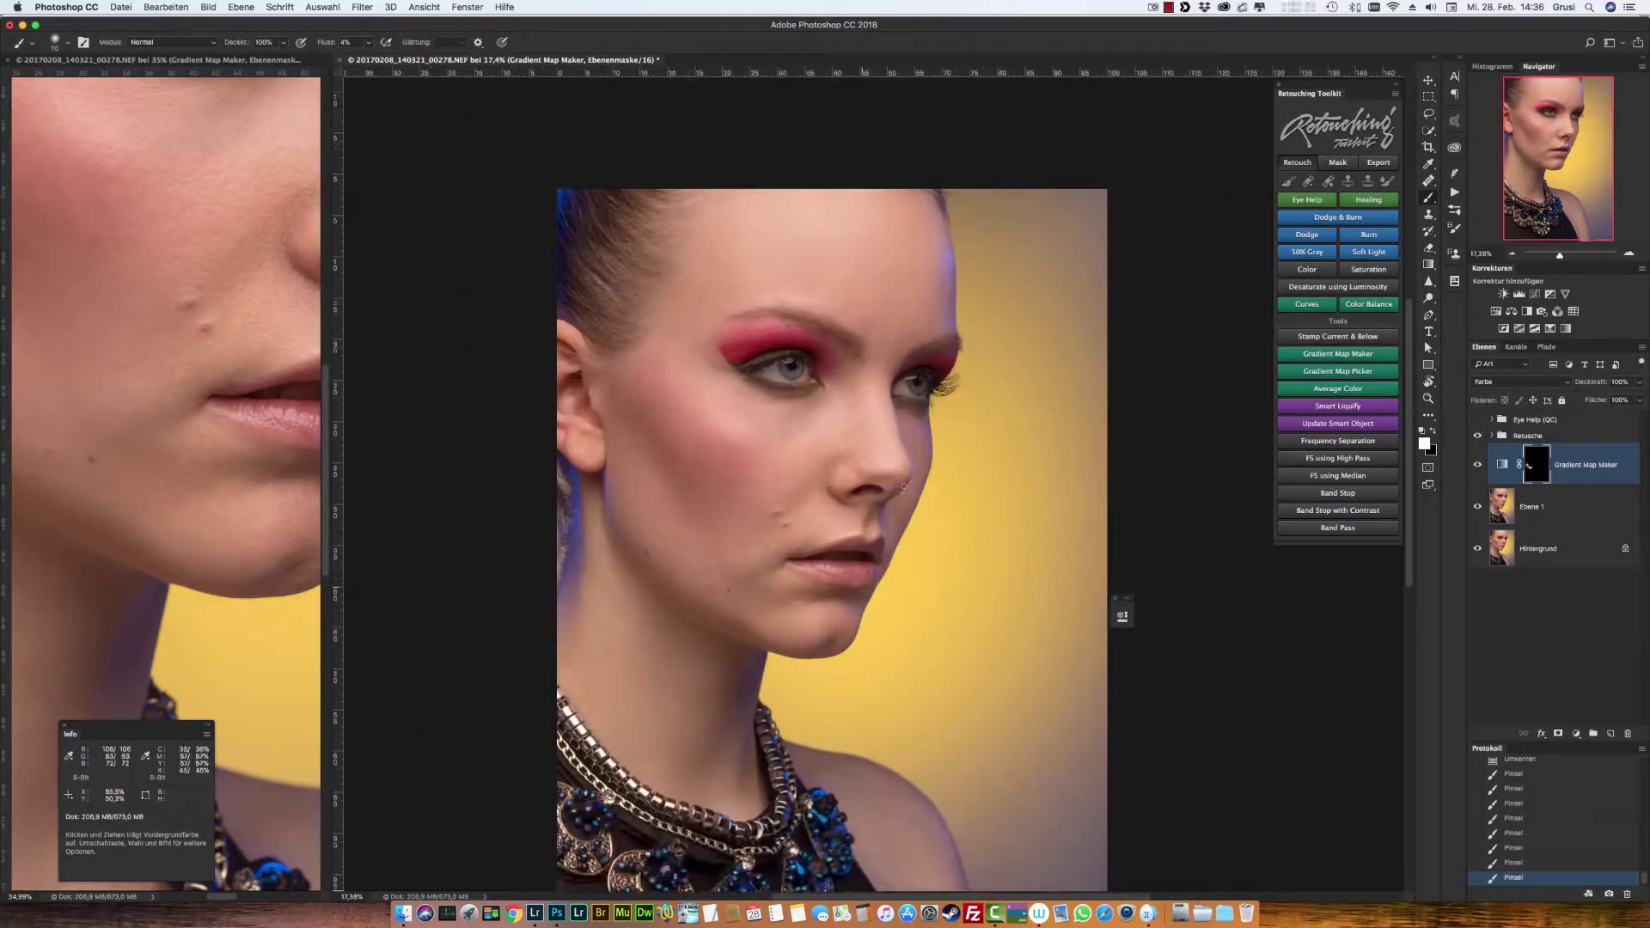
{"action": "left_click_drag", "start_coordinate": [1583, 470], "coordinate": [1535, 435]}
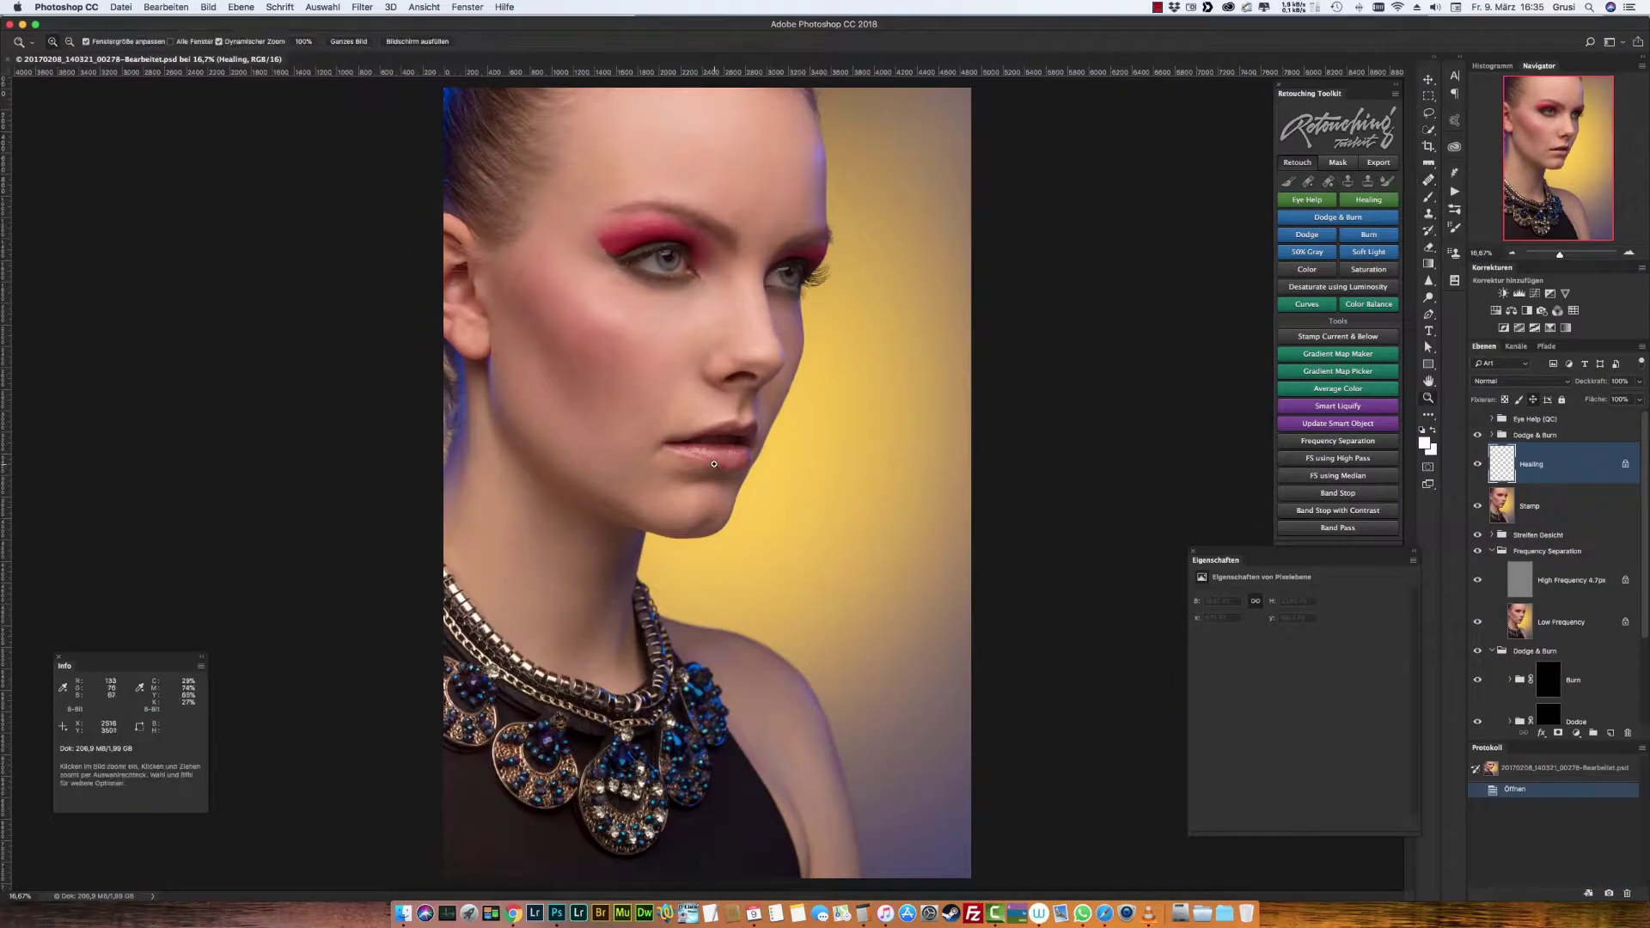
Step: Zoom in and rotate the view to inspect the face, then fit the image to the window
{"action": "left_click", "coordinate": [714, 465]}
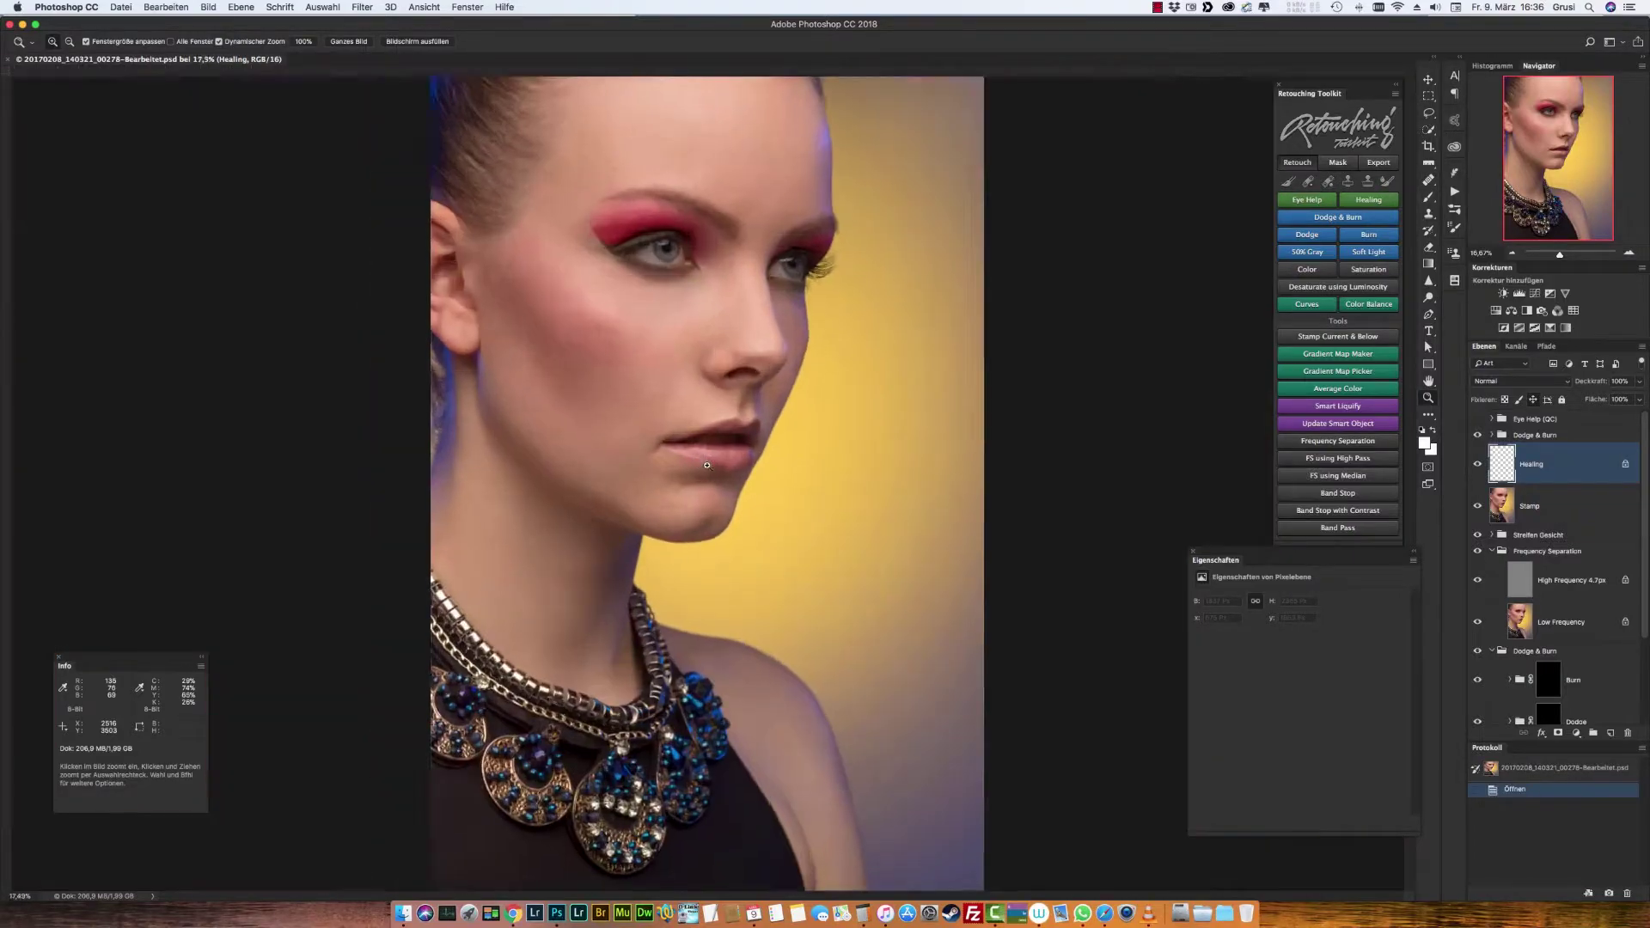
{"action": "key", "text": "r"}
{"action": "mouse_move", "coordinate": [715, 464]}
{"action": "left_mouse_down"}
{"action": "mouse_move", "coordinate": [628, 433]}
{"action": "mouse_move", "coordinate": [723, 408]}
{"action": "left_mouse_up"}
{"action": "key", "text": "z"}
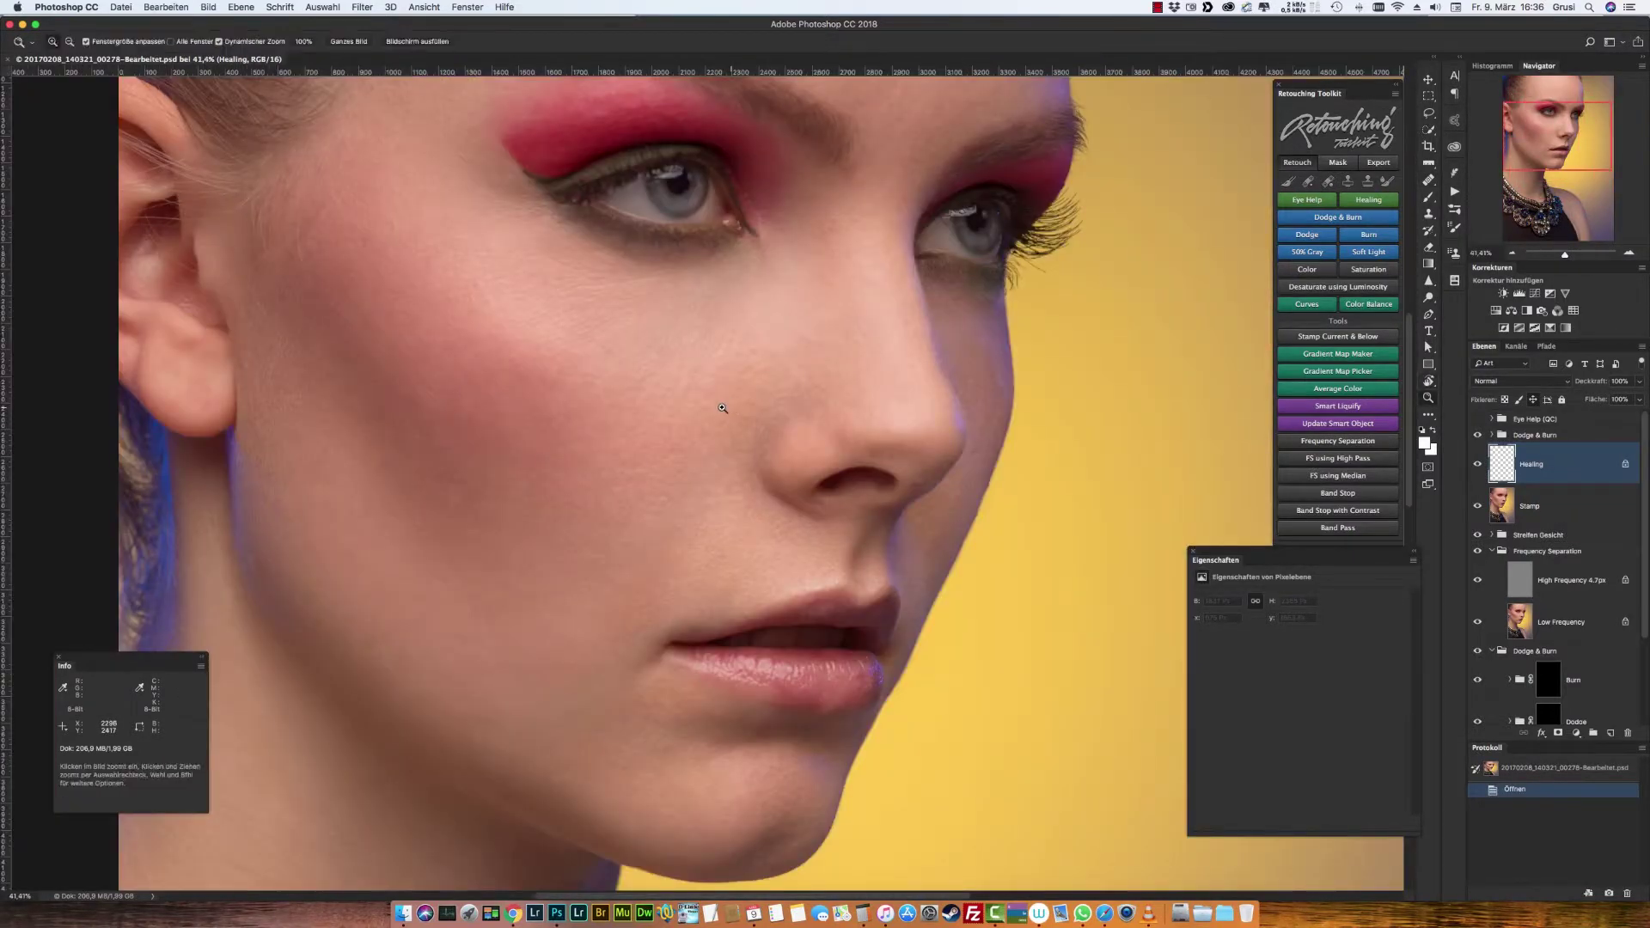
{"action": "key", "text": "r"}
{"action": "key", "text": "super+0"}
Step: Compare before and after by hiding and reshowing the retouching above Ebene 1, then open the Export tools
{"action": "left_click", "coordinate": [1492, 551]}
{"action": "left_click", "coordinate": [1478, 613], "text": "alt"}
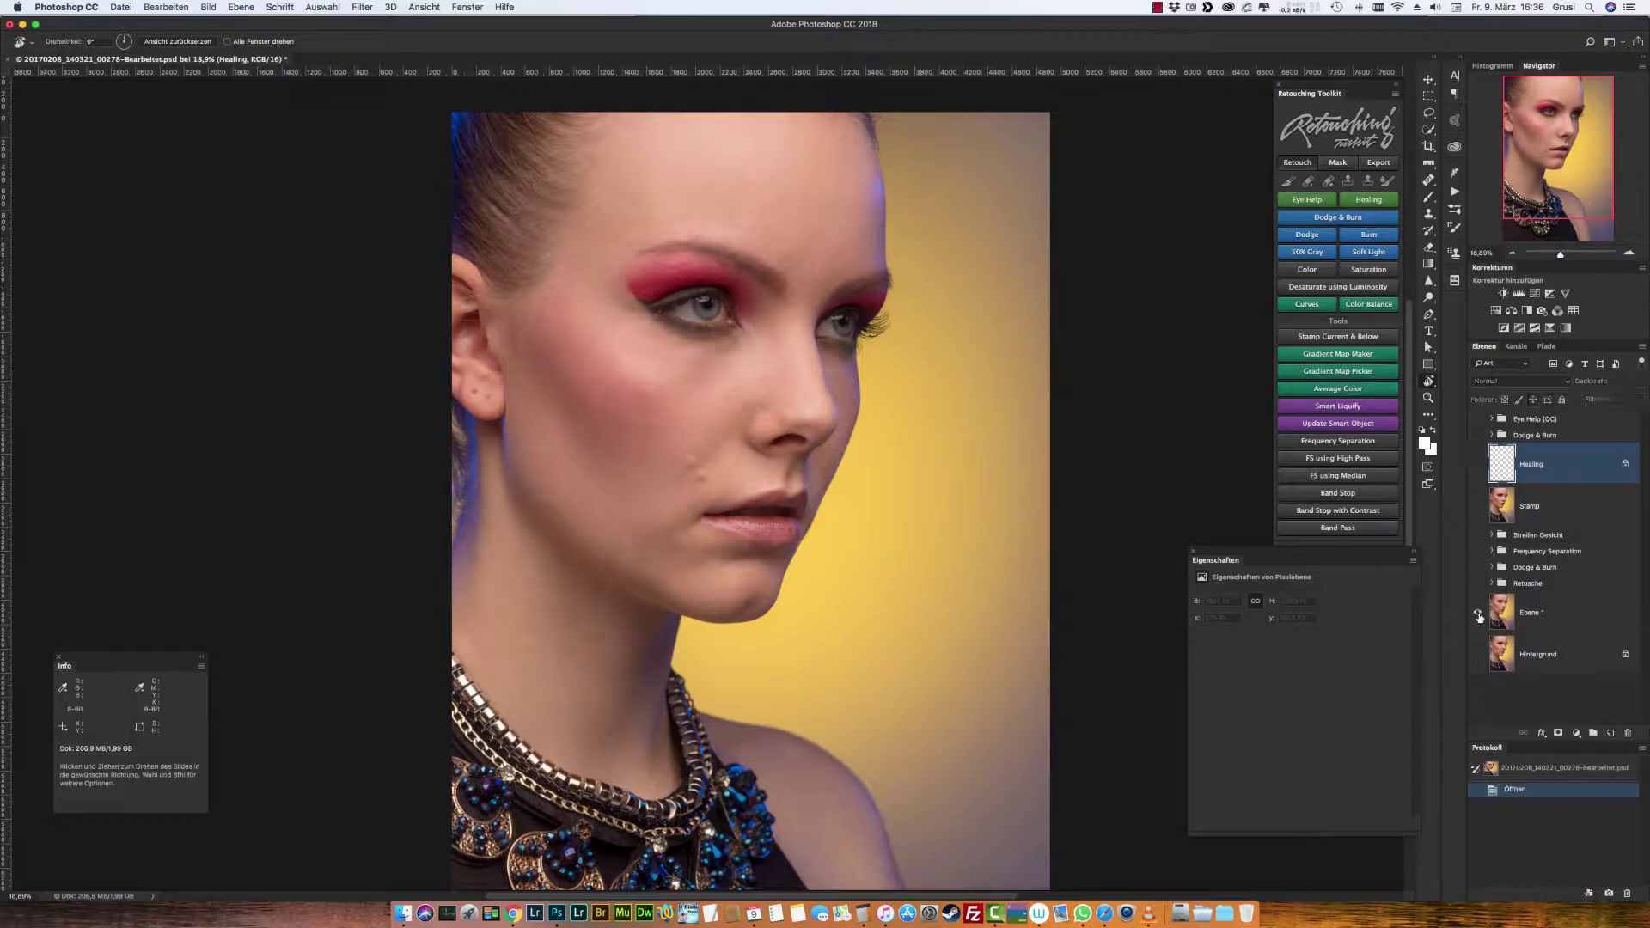
{"action": "left_click", "coordinate": [1478, 612], "text": "alt"}
{"action": "left_click", "coordinate": [1478, 613], "text": "alt"}
{"action": "left_click", "coordinate": [1379, 163]}
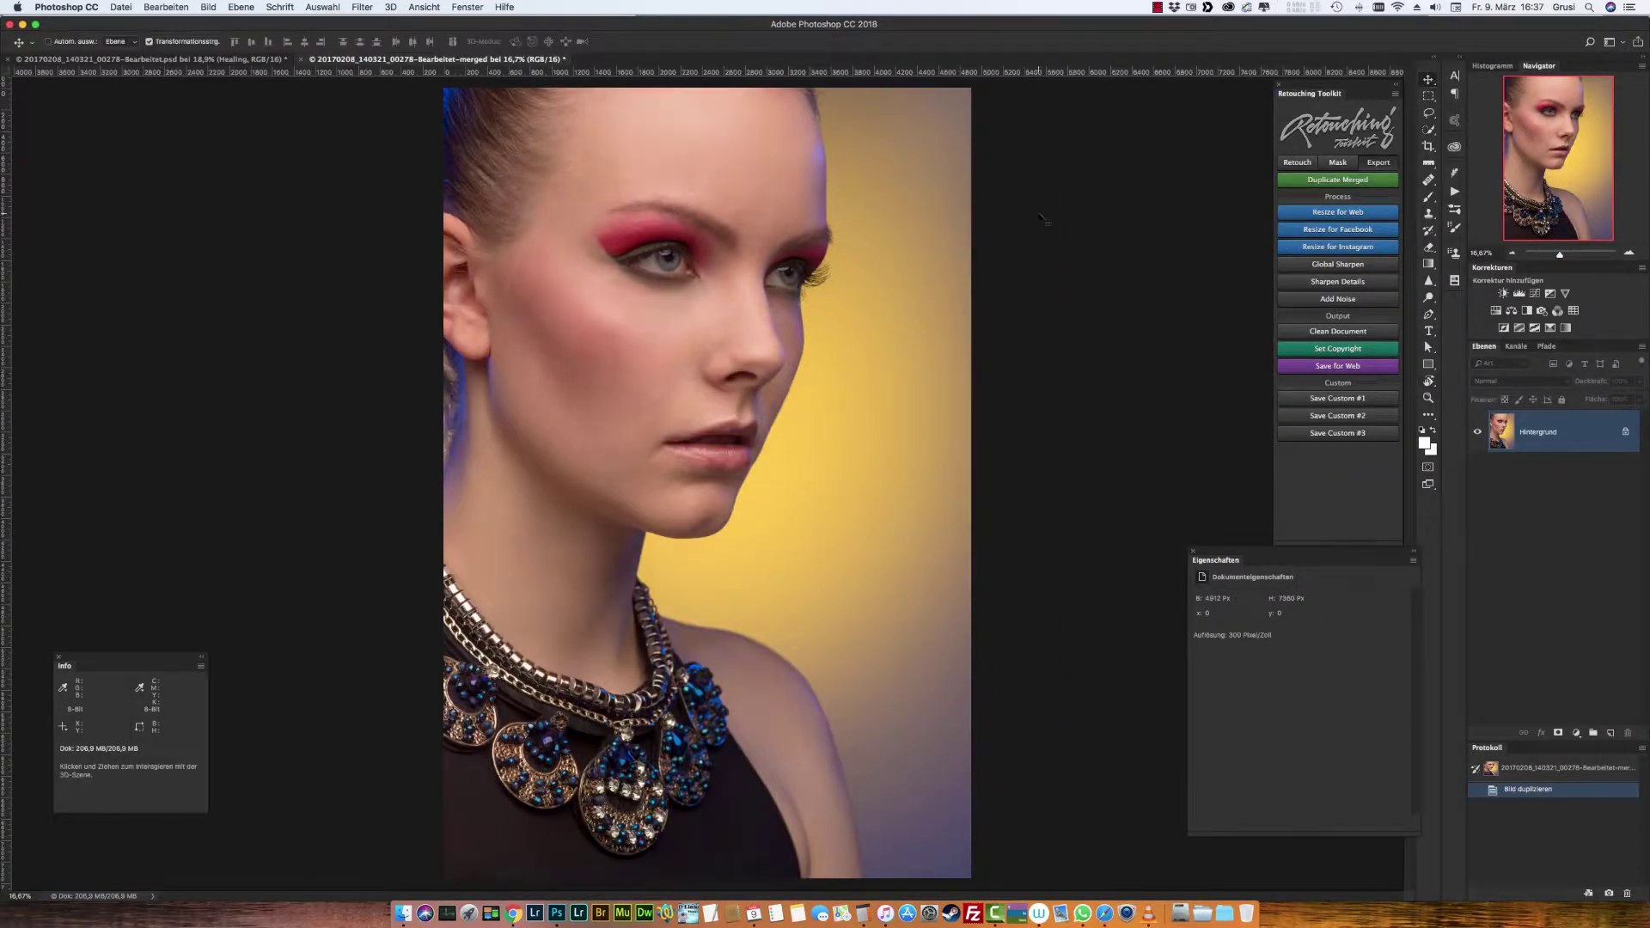
Step: Make a sharpened Facebook-sized copy and prepare a black 300 brush on the Global Sharpen mask
{"action": "left_click", "coordinate": [1338, 229]}
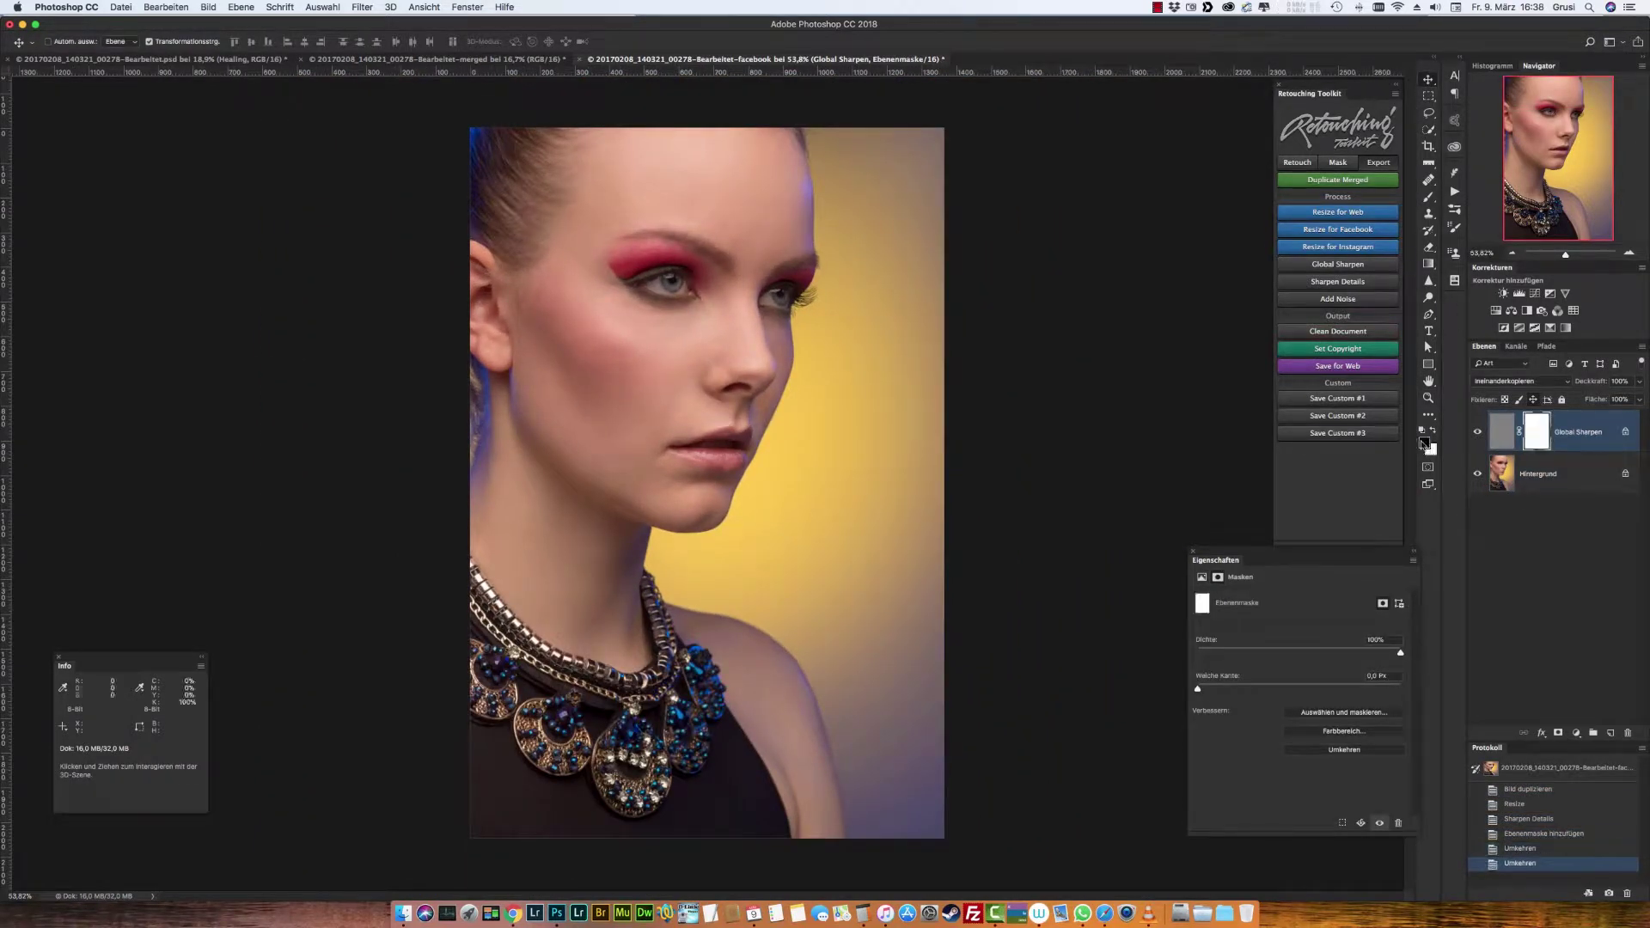
{"action": "left_click", "coordinate": [1297, 161]}
{"action": "left_click_drag", "start_coordinate": [656, 368], "coordinate": [685, 519]}
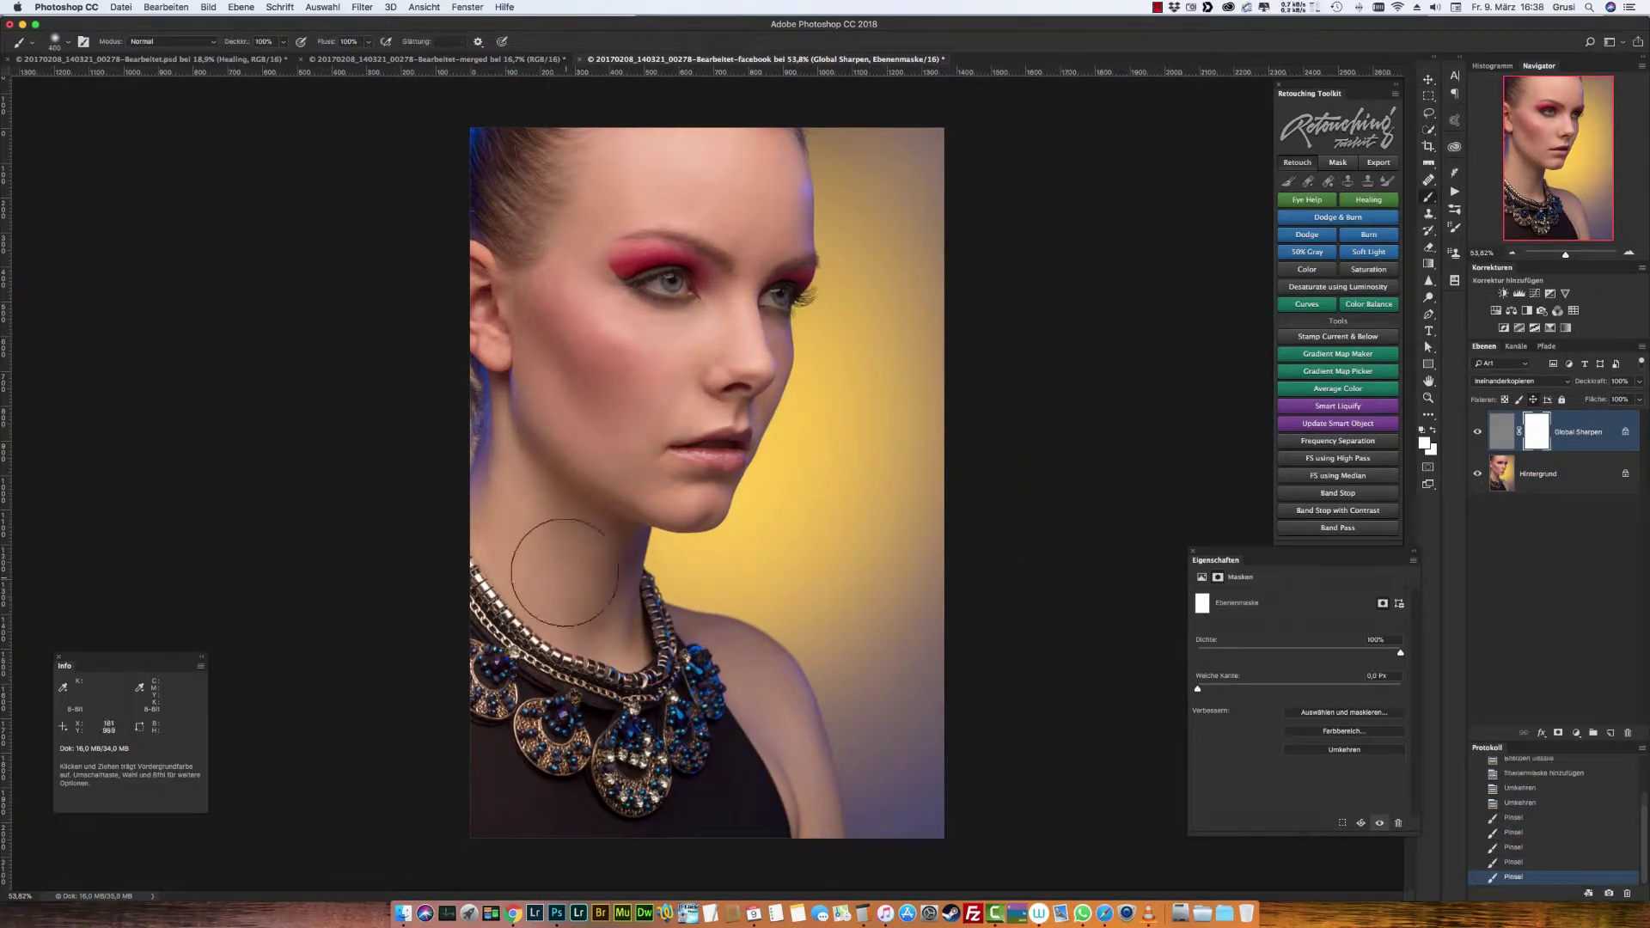
{"action": "key", "text": "bracketright"}
{"action": "key", "text": "bracketright"}
{"action": "key", "text": "bracketright"}
{"action": "key", "text": "x"}
Step: Mask Global Sharpen off the face and skin with a 250 brush, then add a Sharpen Details high-pass layer
{"action": "left_click", "coordinate": [582, 414]}
{"action": "key", "text": "bracketleft"}
{"action": "left_click_drag", "start_coordinate": [582, 415], "coordinate": [821, 813]}
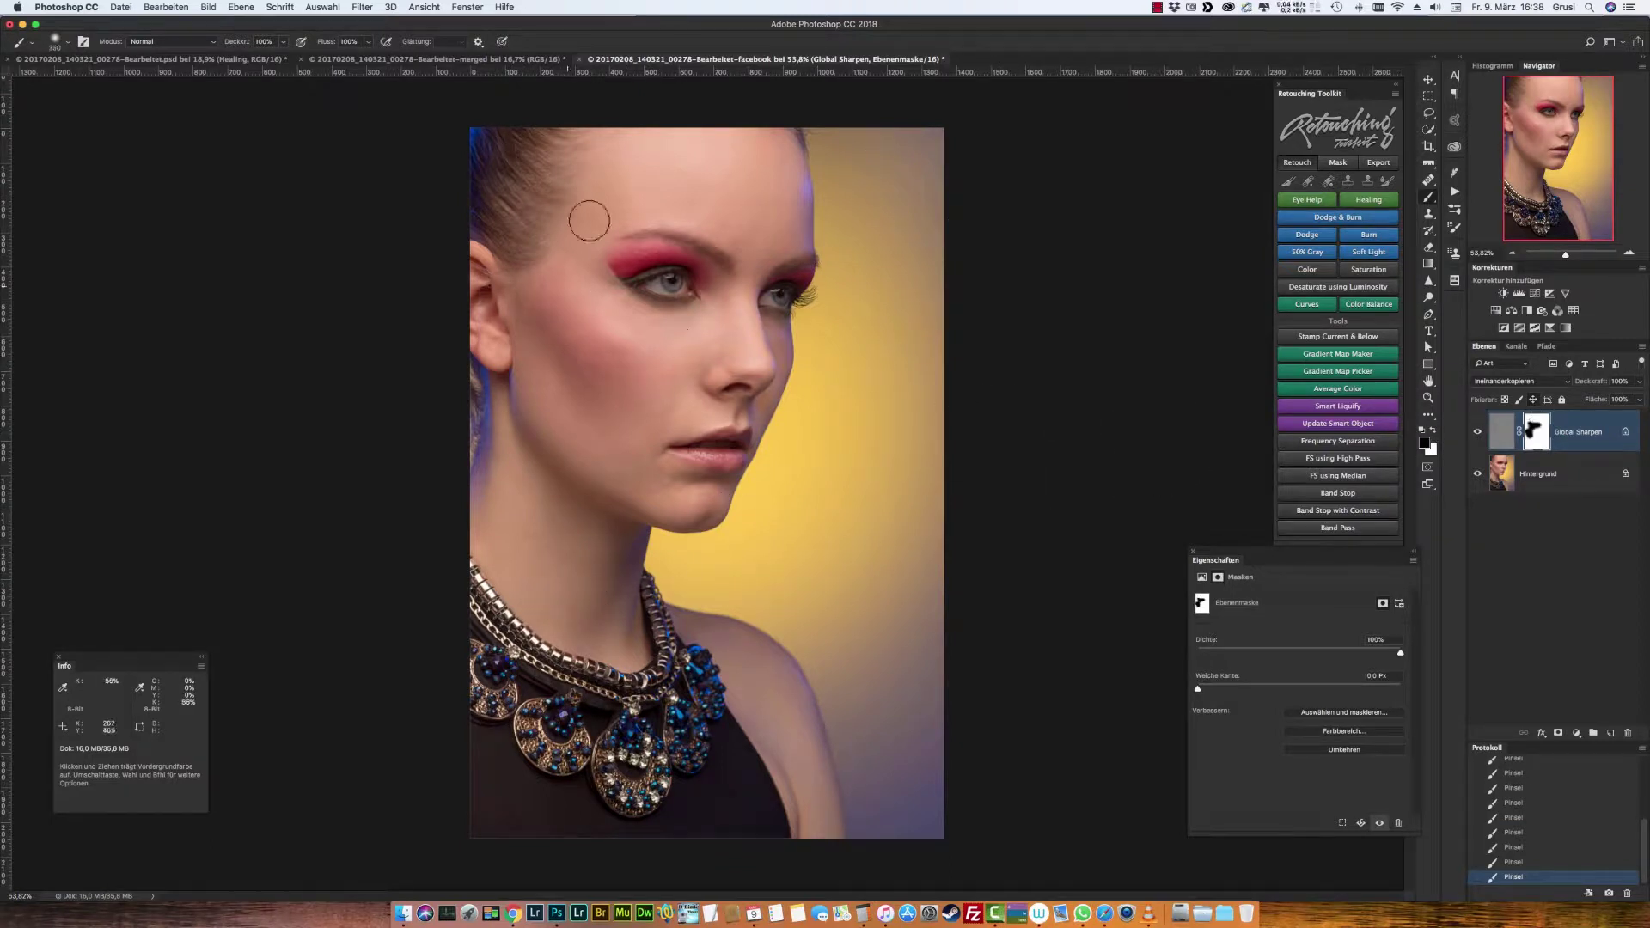
{"action": "key", "text": "x"}
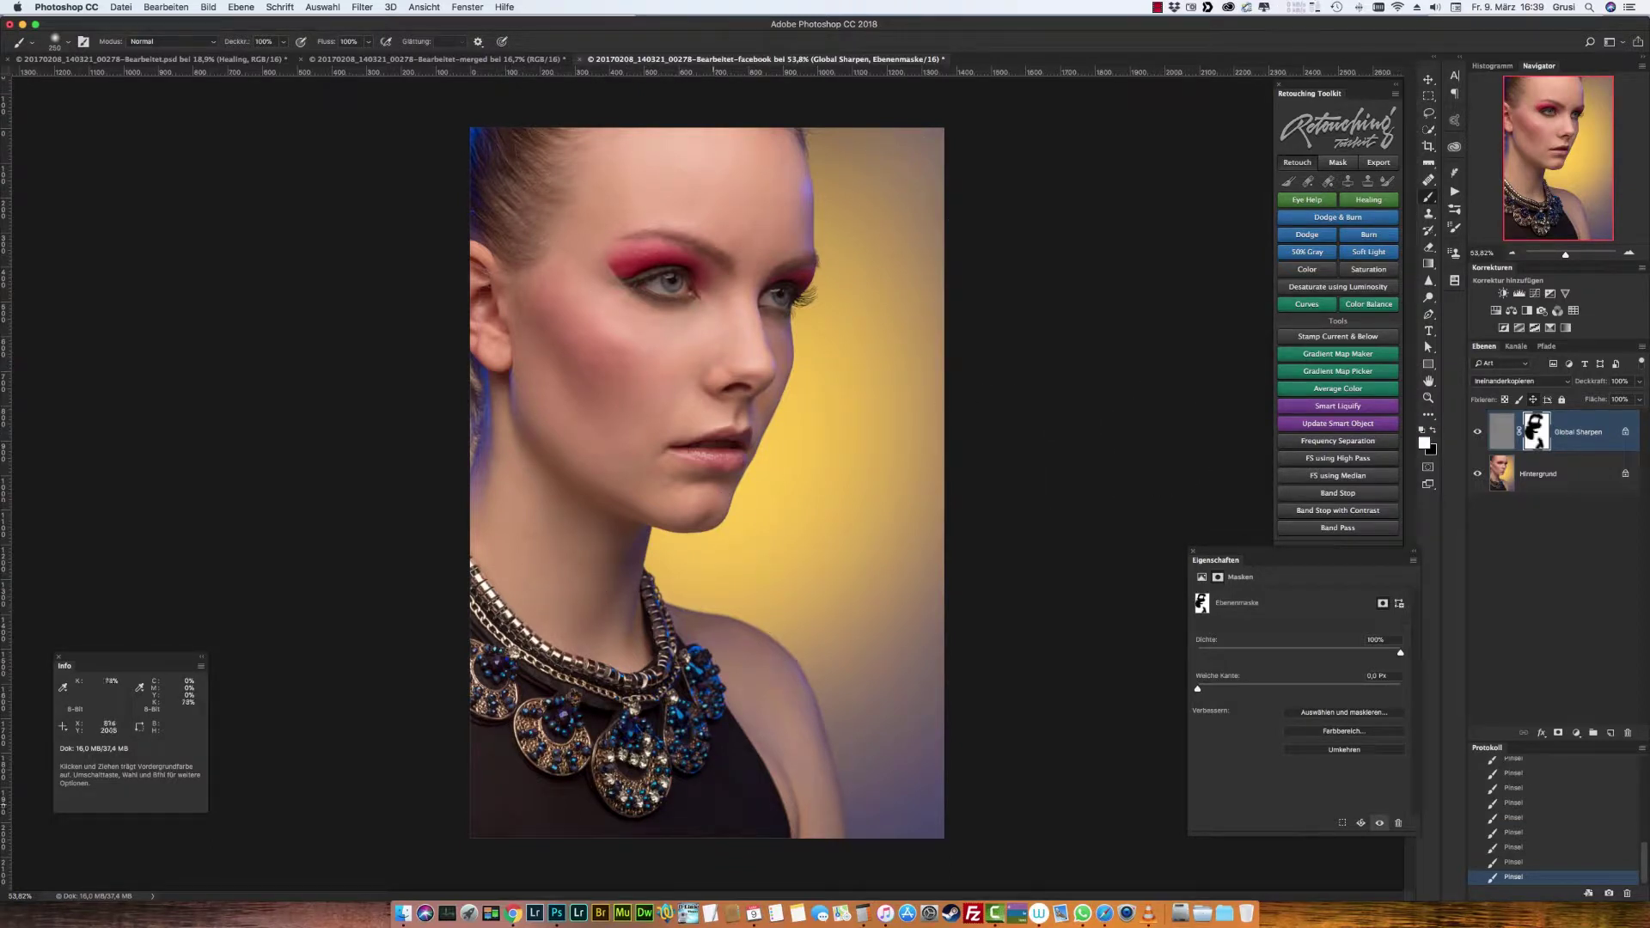
{"action": "left_click", "coordinate": [1379, 162]}
{"action": "left_click", "coordinate": [1338, 282]}
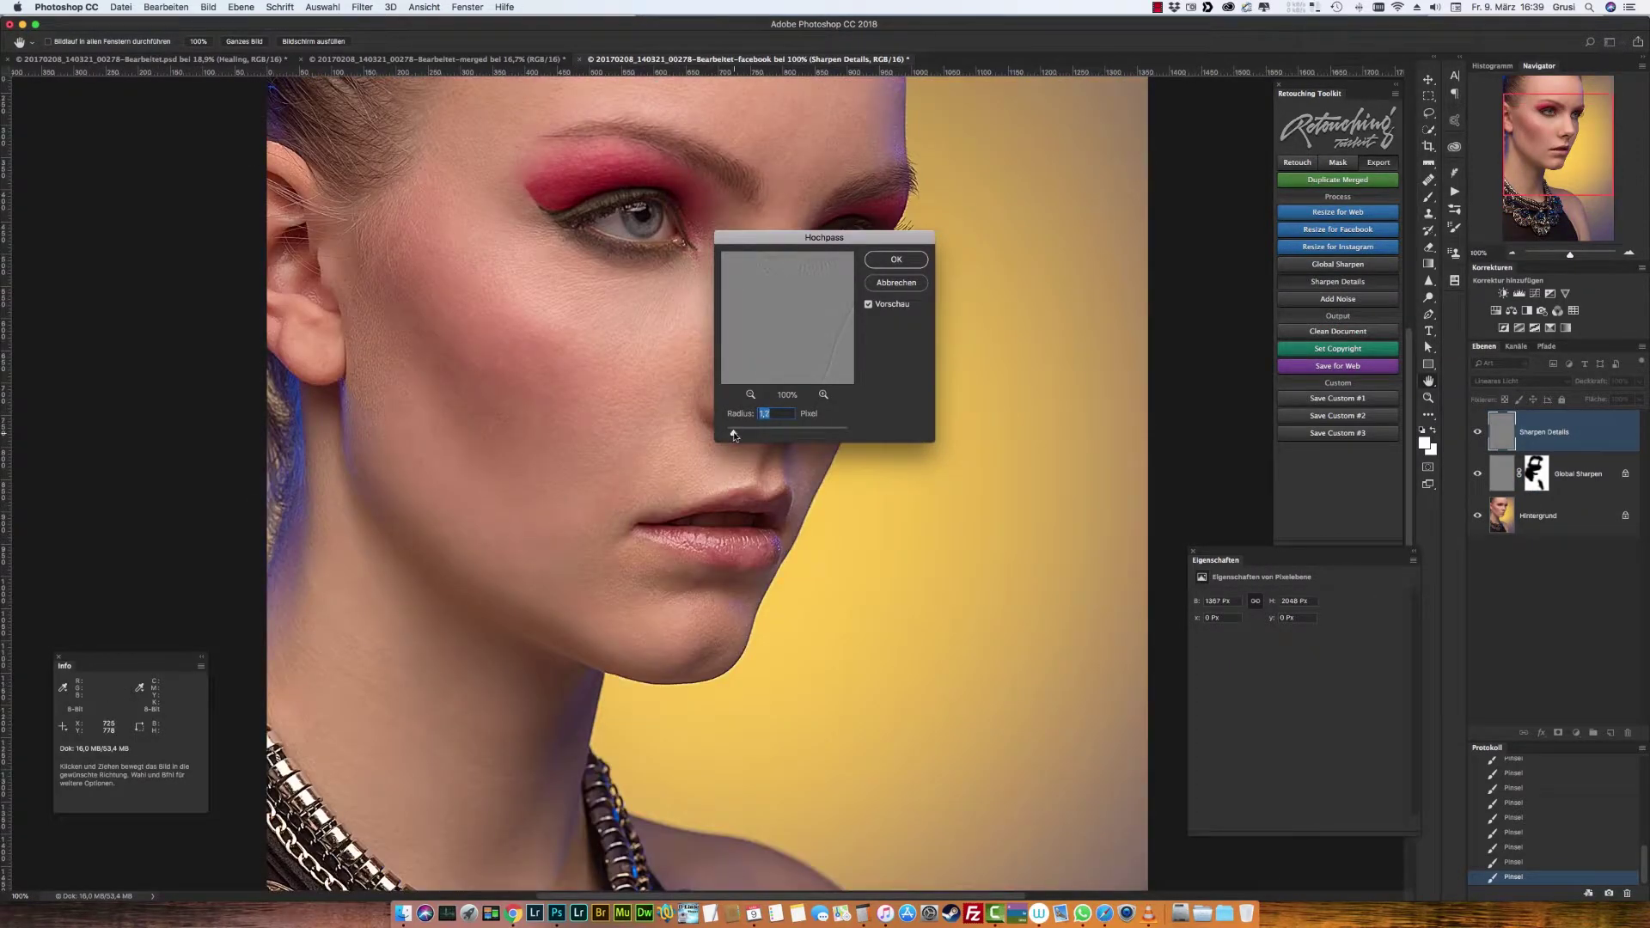
Step: Confirm the High Pass radius and paint detail sharpening onto the eye
{"action": "key", "text": "Return"}
{"action": "scroll", "coordinate": [645, 275], "scroll_direction": "up", "scroll_amount": 5}
{"action": "left_click", "coordinate": [683, 344]}
{"action": "left_click", "coordinate": [593, 327]}
{"action": "left_click", "coordinate": [674, 339]}
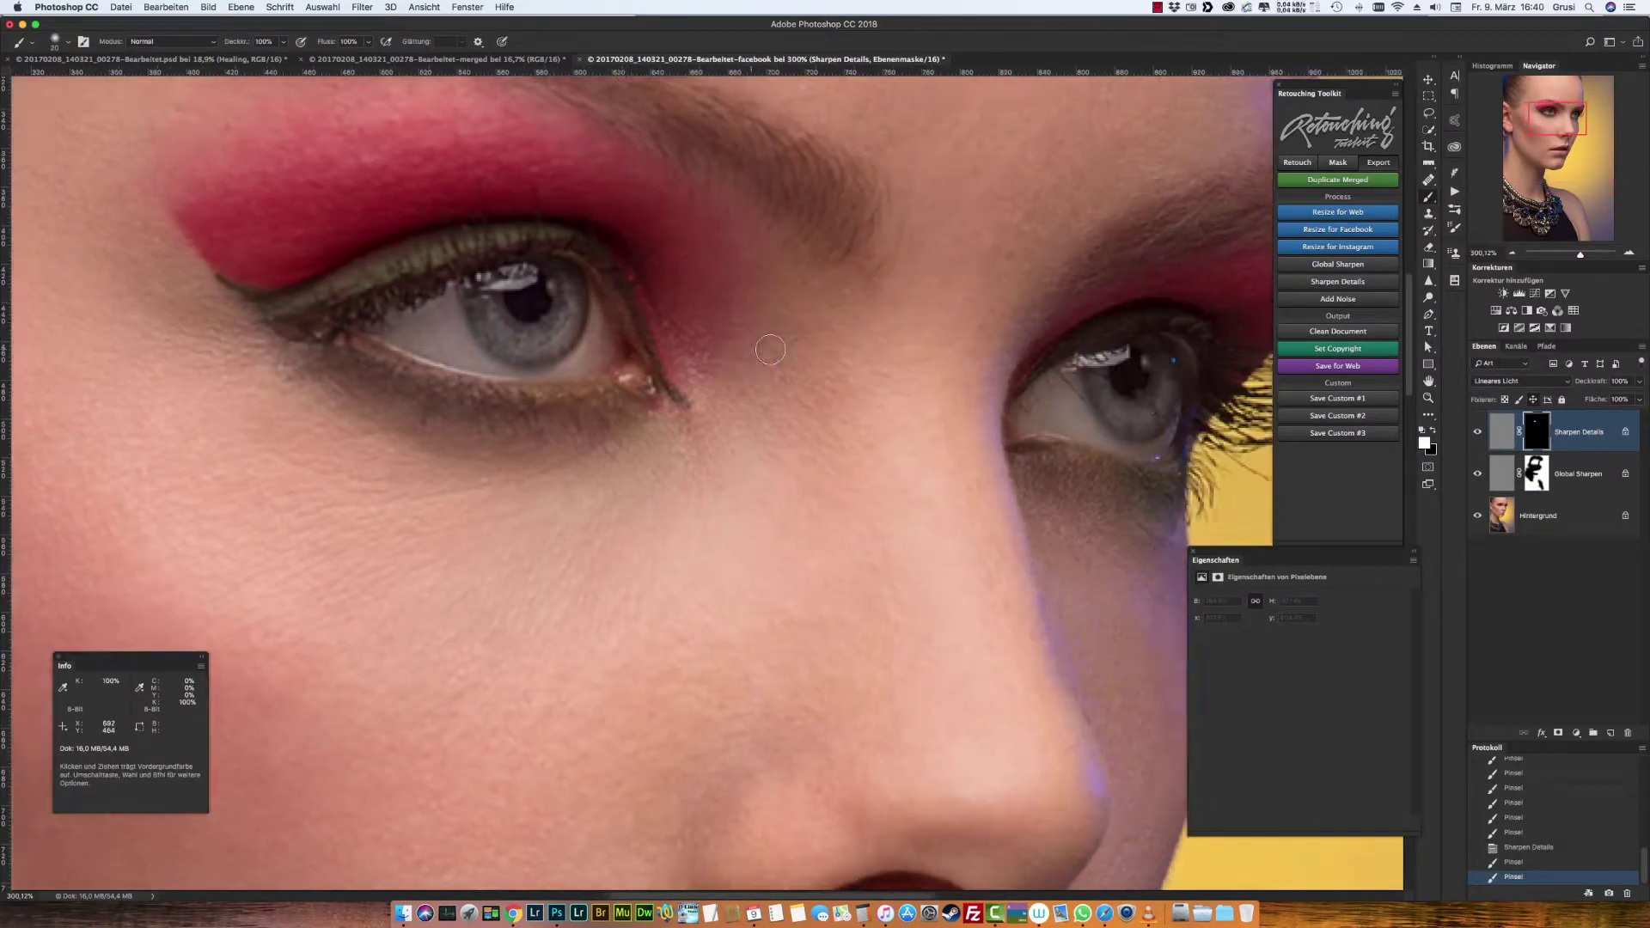
{"action": "scroll", "coordinate": [688, 386], "scroll_direction": "right", "scroll_amount": 6}
{"action": "scroll", "coordinate": [687, 387], "scroll_direction": "left", "scroll_amount": 5}
Step: Paint sharpening onto both eyes' lashes and fit the face in the window
{"action": "left_click_drag", "start_coordinate": [266, 356], "coordinate": [384, 364]}
{"action": "scroll", "coordinate": [602, 344], "scroll_direction": "left", "scroll_amount": 1}
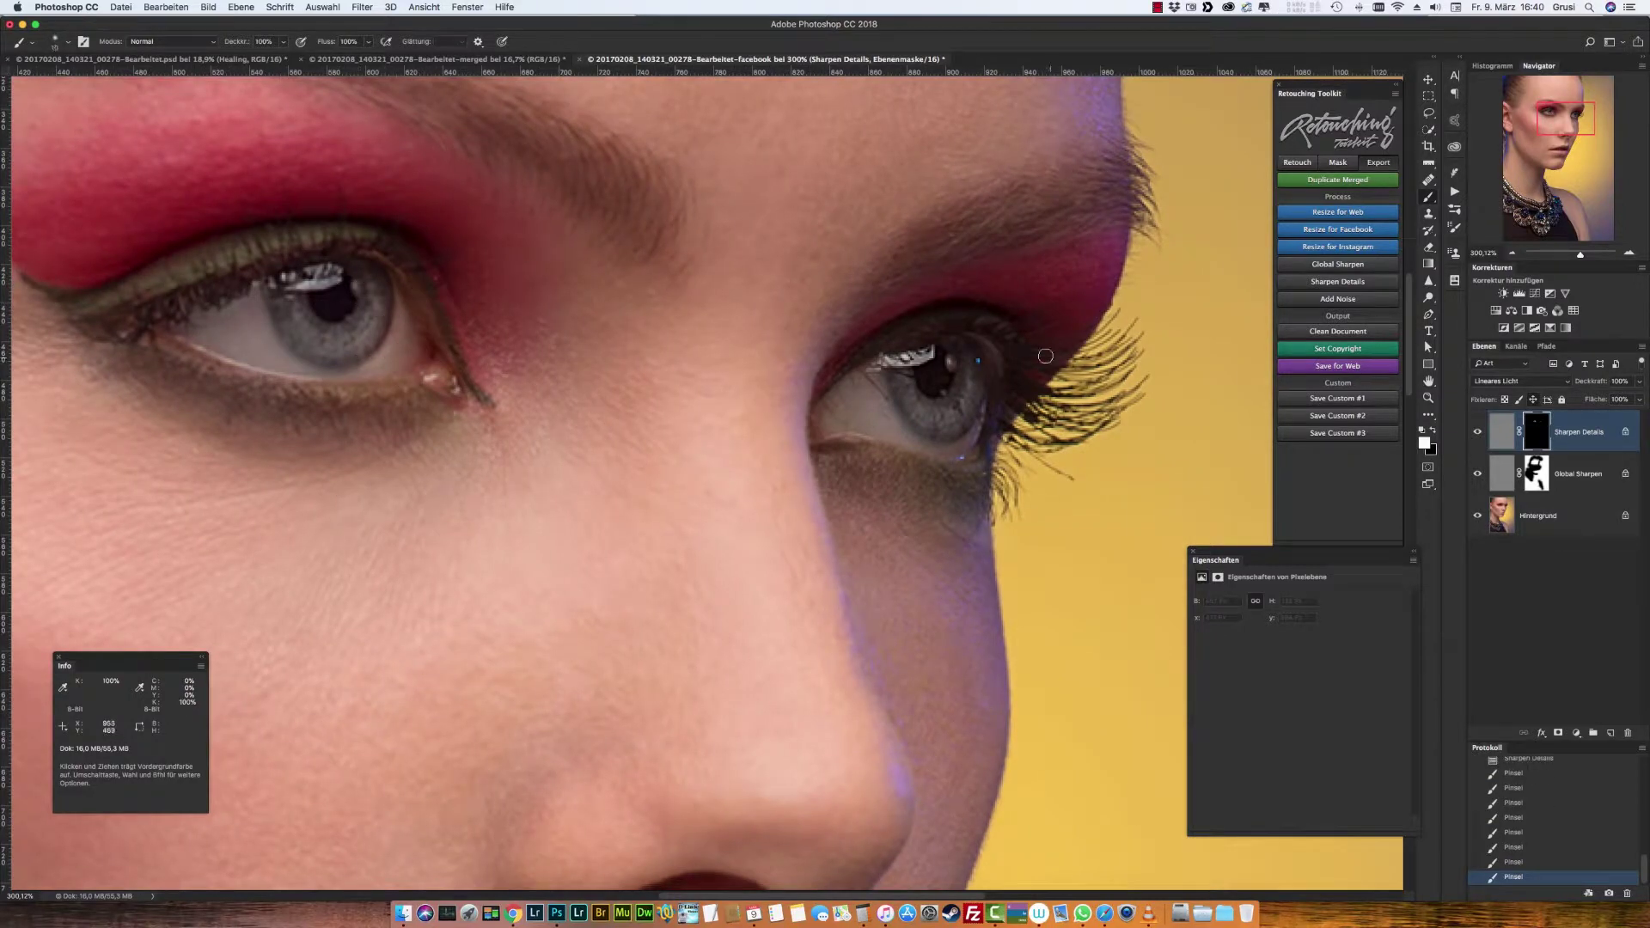
{"action": "mouse_move", "coordinate": [936, 395]}
{"action": "left_mouse_down"}
{"action": "mouse_move", "coordinate": [1124, 358]}
{"action": "mouse_move", "coordinate": [1077, 406]}
{"action": "left_mouse_up"}
{"action": "scroll", "coordinate": [1192, 290], "scroll_direction": "left", "scroll_amount": 1}
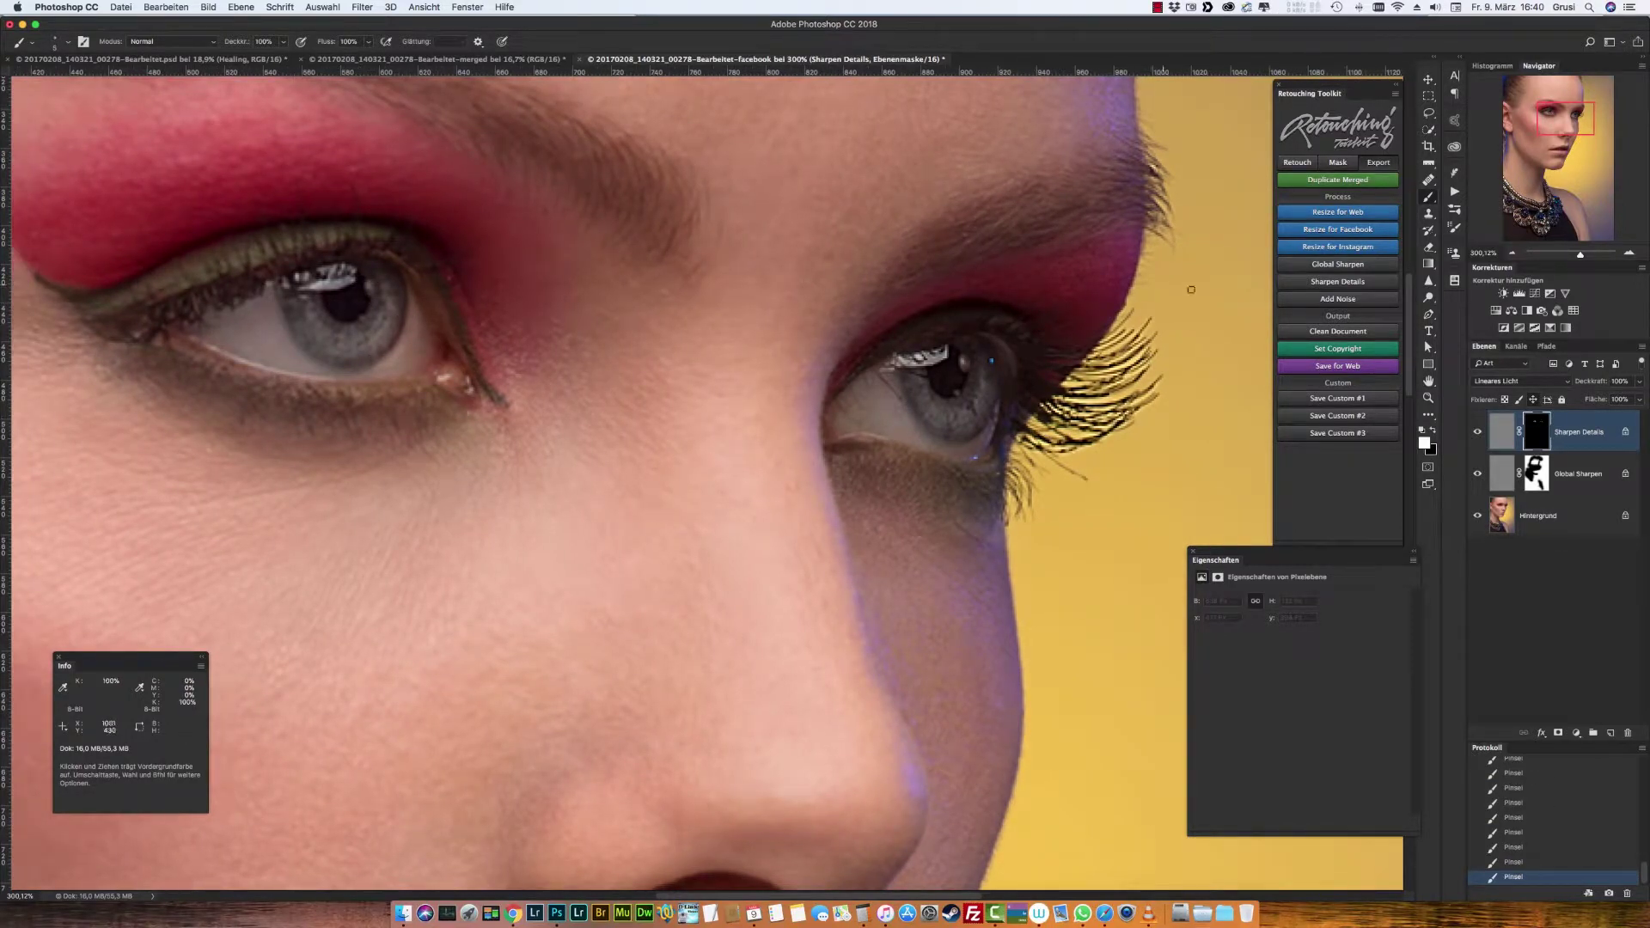
{"action": "key", "text": "z"}
{"action": "key", "text": "ctrl+0"}
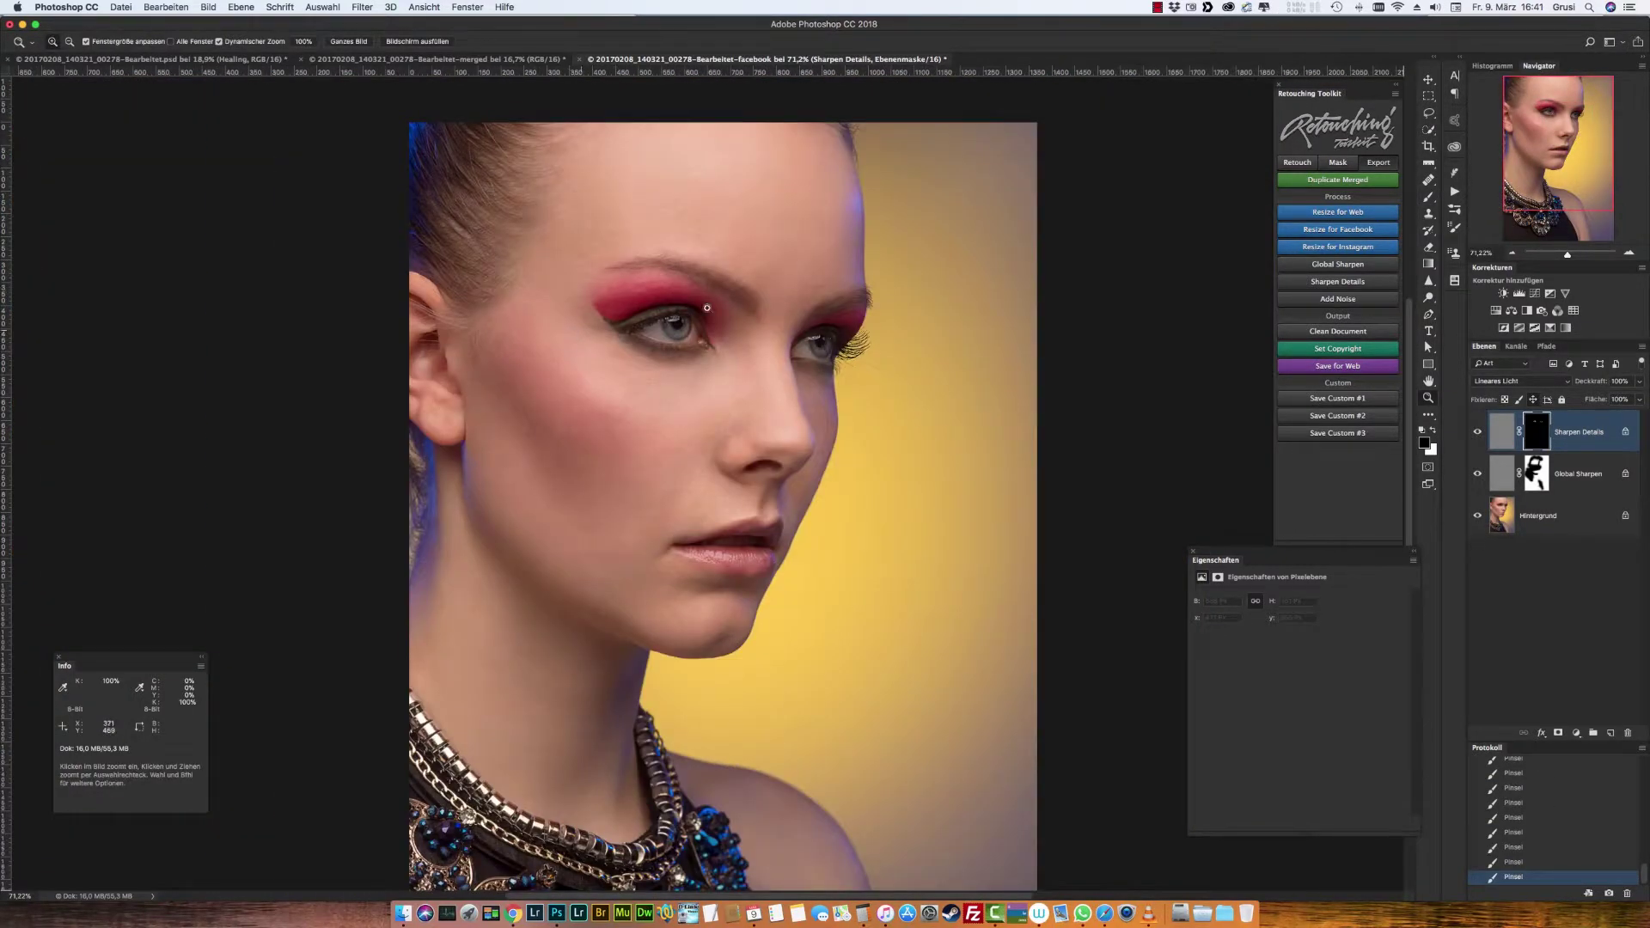
Step: Save for Web as the 'Final_facebook' JPEG and open it to preview
{"action": "key", "text": "ctrl+alt+shift+s"}
{"action": "left_click", "coordinate": [774, 619]}
{"action": "left_click", "coordinate": [757, 47]}
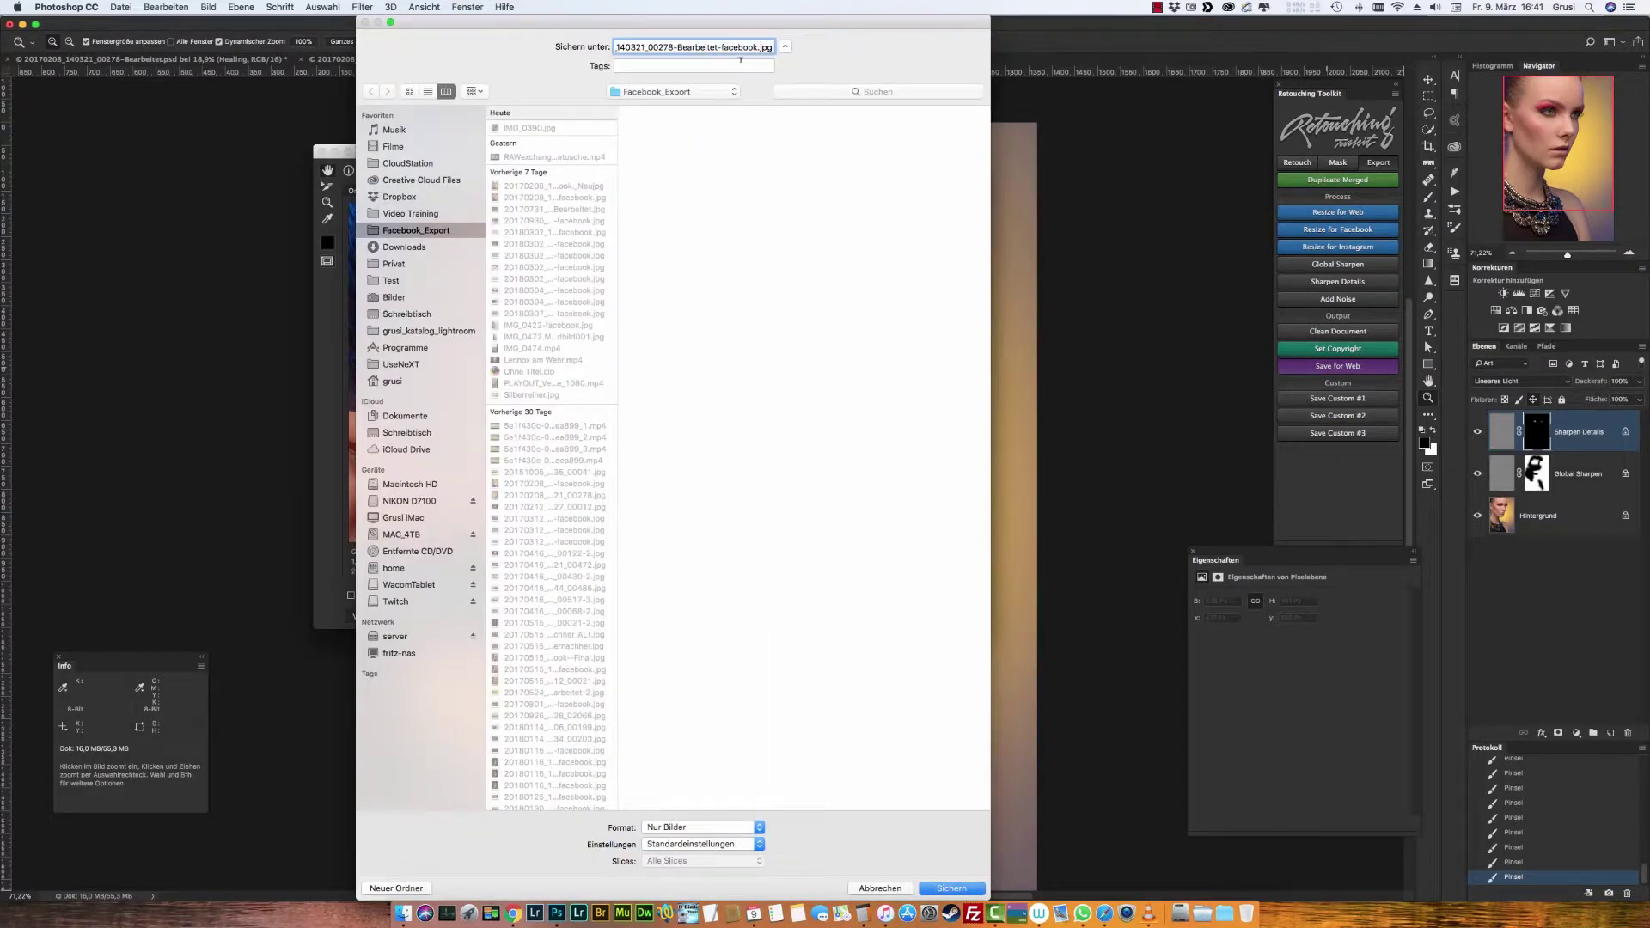
{"action": "type", "text": "Final_"}
{"action": "key", "text": "Return"}
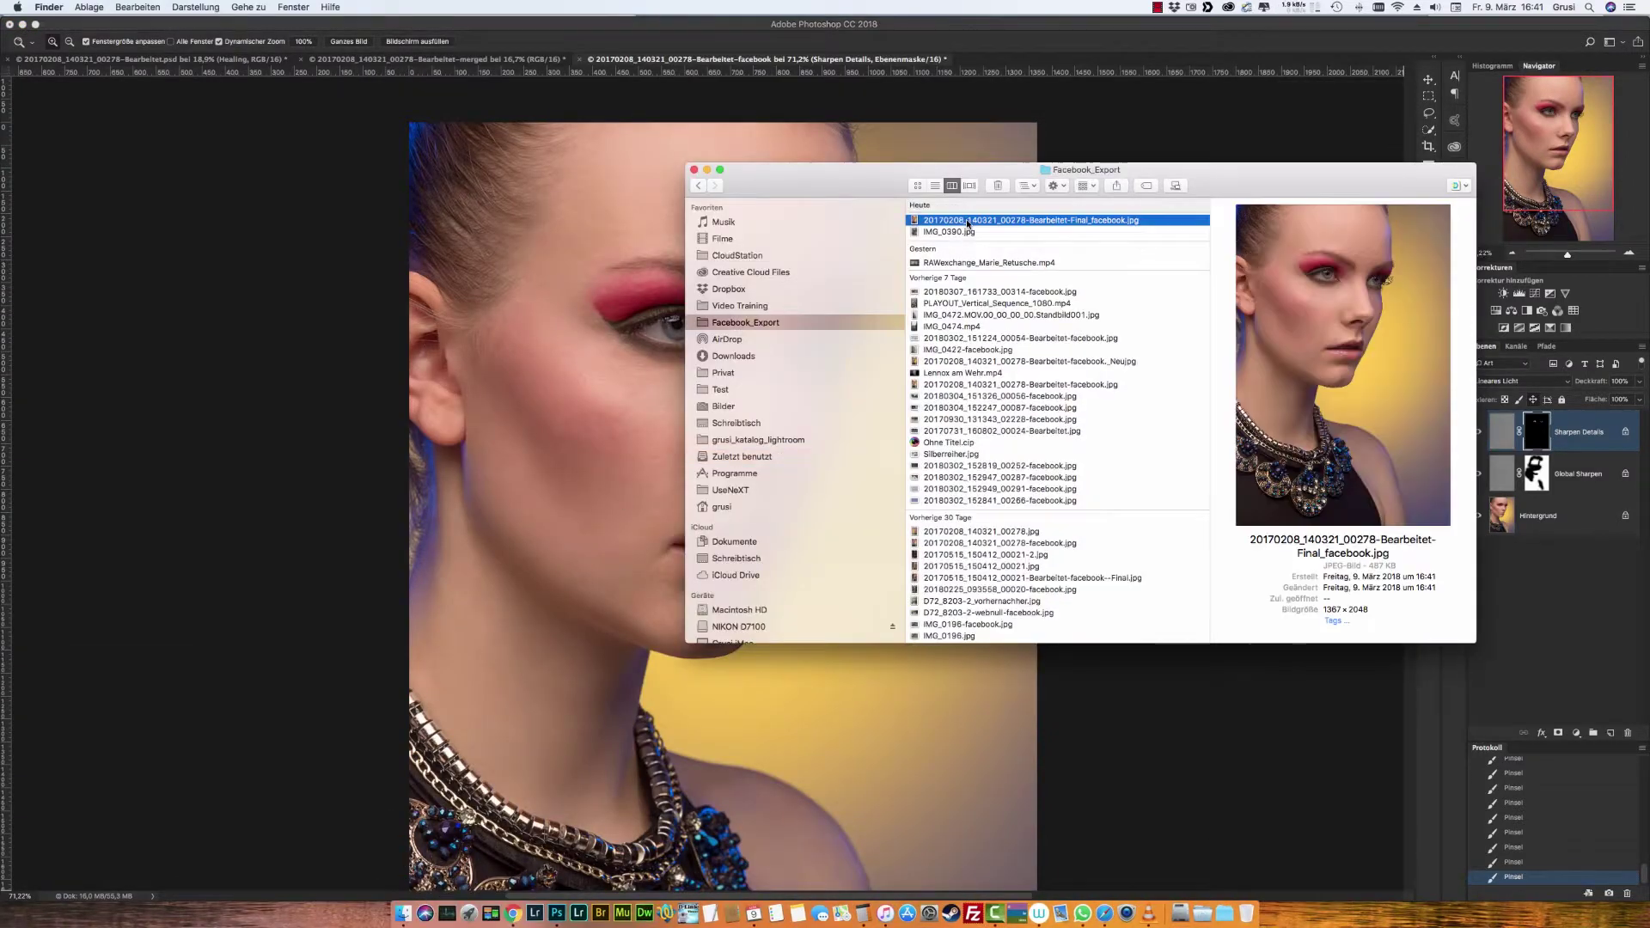
{"action": "double_click", "coordinate": [967, 221]}
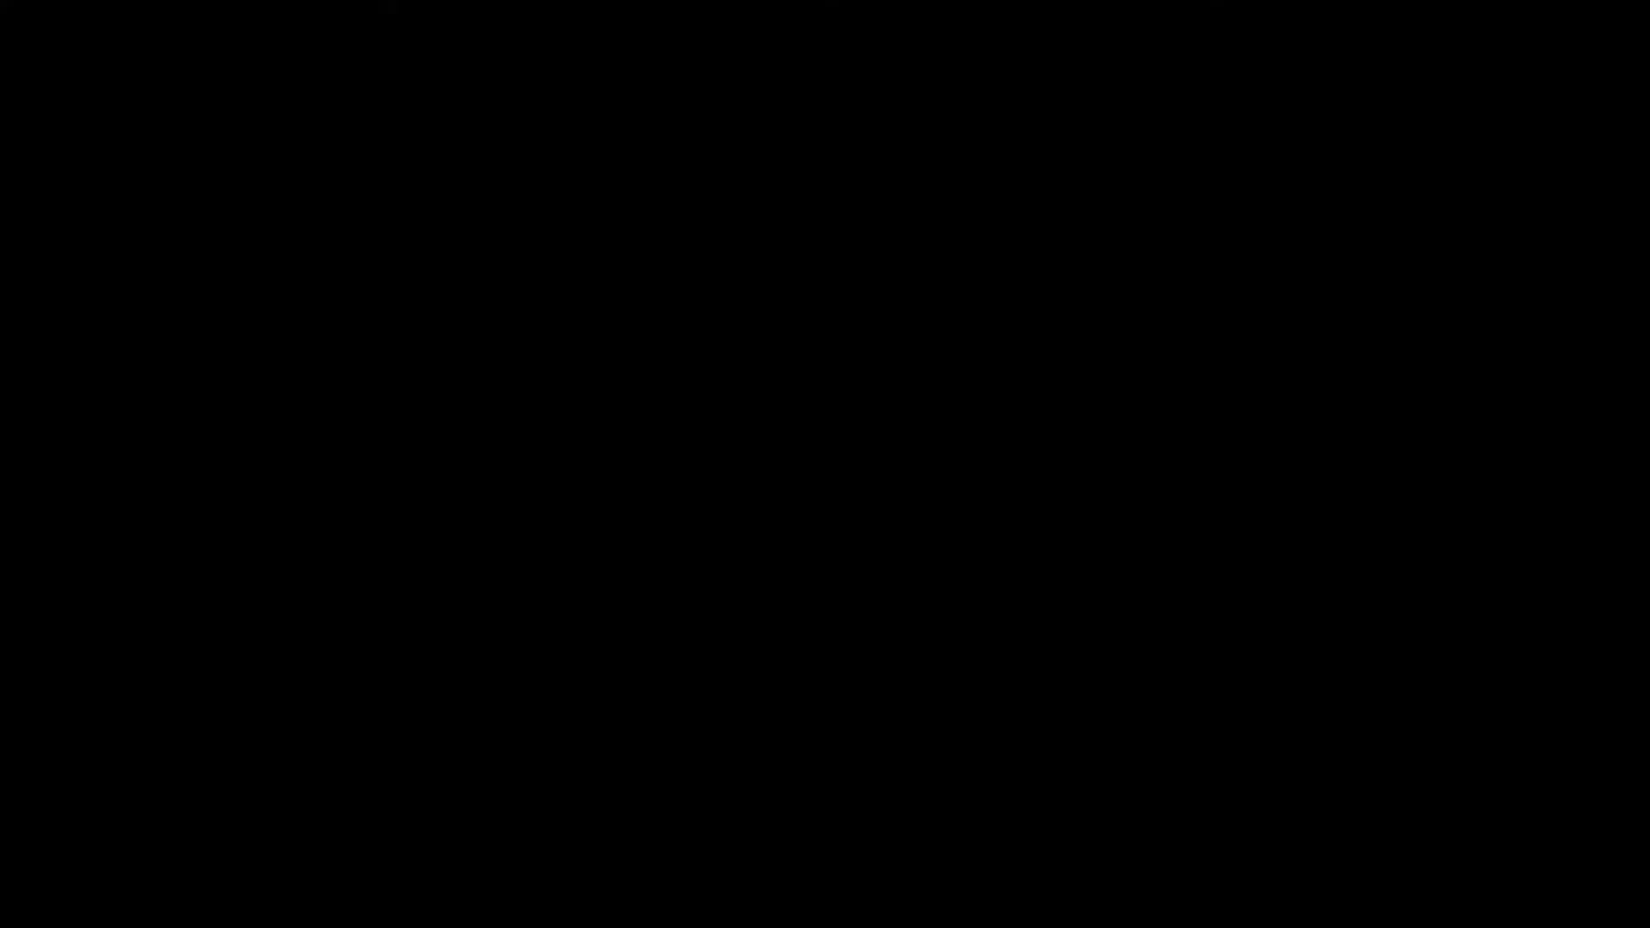